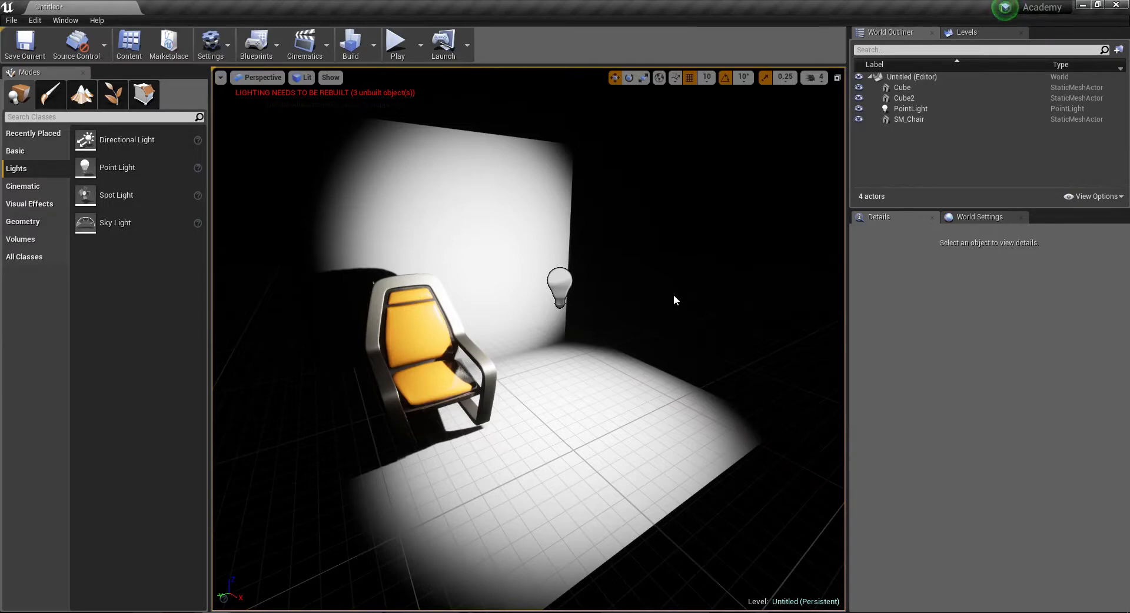
- Examine how the existing point light illuminates the chair, the back wall and the floor
right_click_drag(669, 297, 479, 265)
left_click(512, 335)
left_click(554, 446)
right_click_drag(553, 446, 513, 452)
left_click(456, 406)
mouse_move(456, 405)
right_mouse_down()
mouse_move(491, 414)
mouse_move(474, 421)
mouse_move(488, 406)
mouse_move(474, 415)
mouse_move(492, 427)
mouse_move(473, 418)
right_mouse_up()
mouse_move(546, 339)
right_mouse_down()
mouse_move(559, 322)
mouse_move(547, 337)
right_mouse_up()
scroll(546, 339, "up", 6)
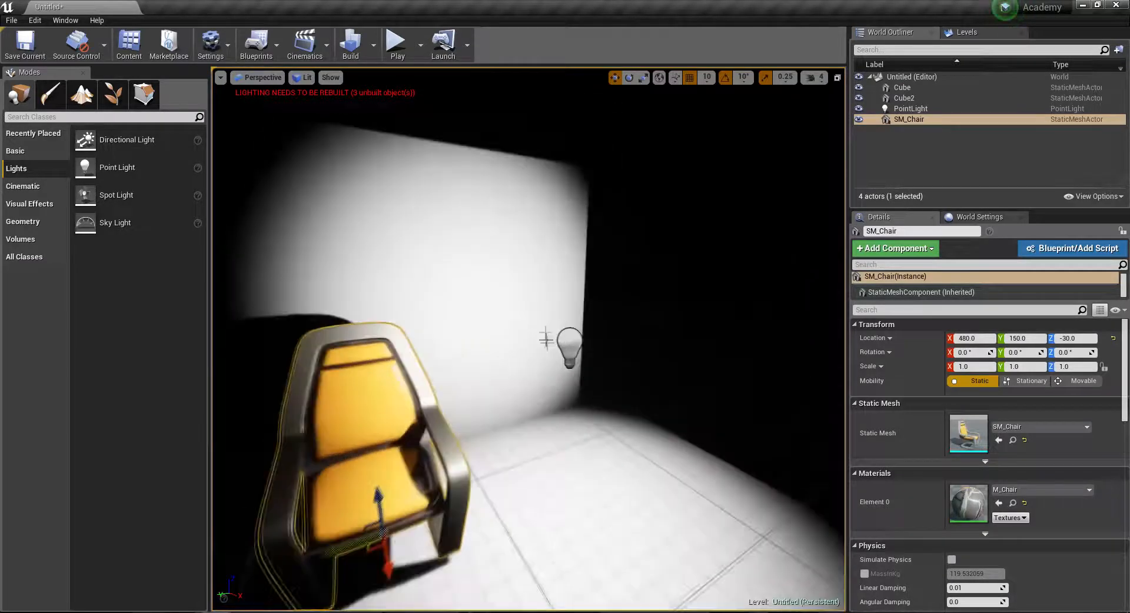
scroll(546, 339, "up", 1)
- Place a new point light on the floor beside the chair and delete the original point light
left_click_drag(88, 172, 553, 395)
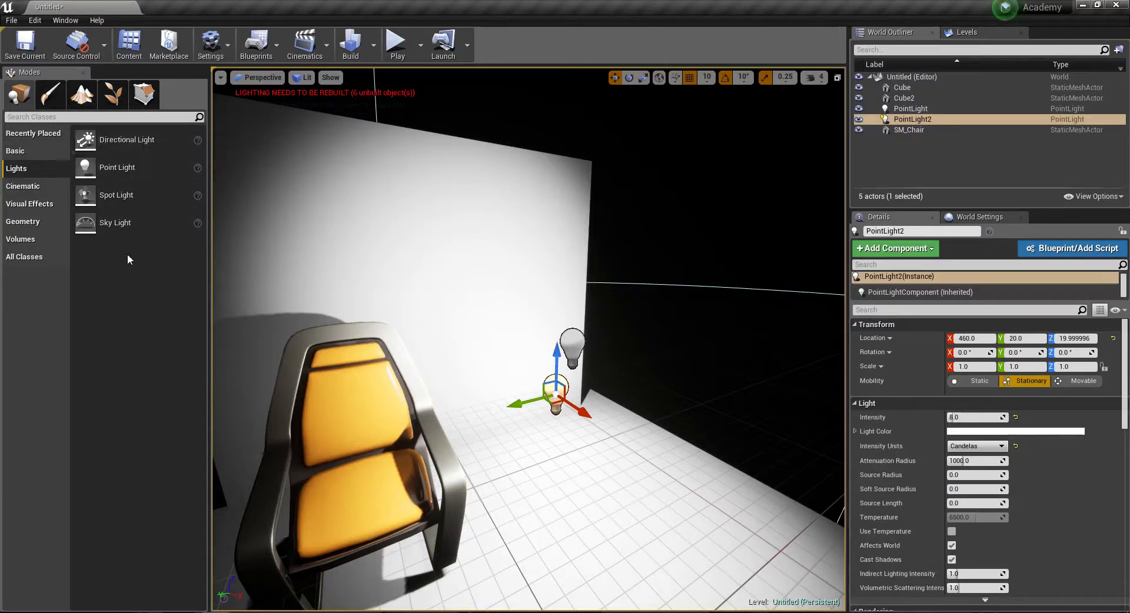
left_click(572, 347)
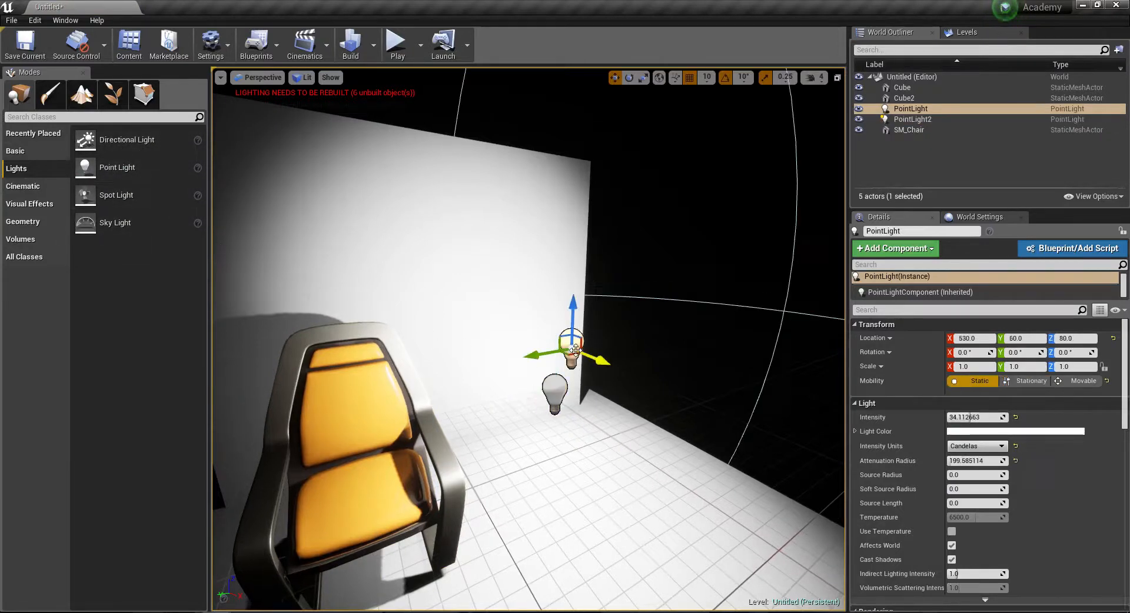
key("Delete")
- Move the new point light out and up to about X 540, Y 30, Z 90
left_click(556, 389)
right_click_drag(555, 389, 560, 417)
key("s")
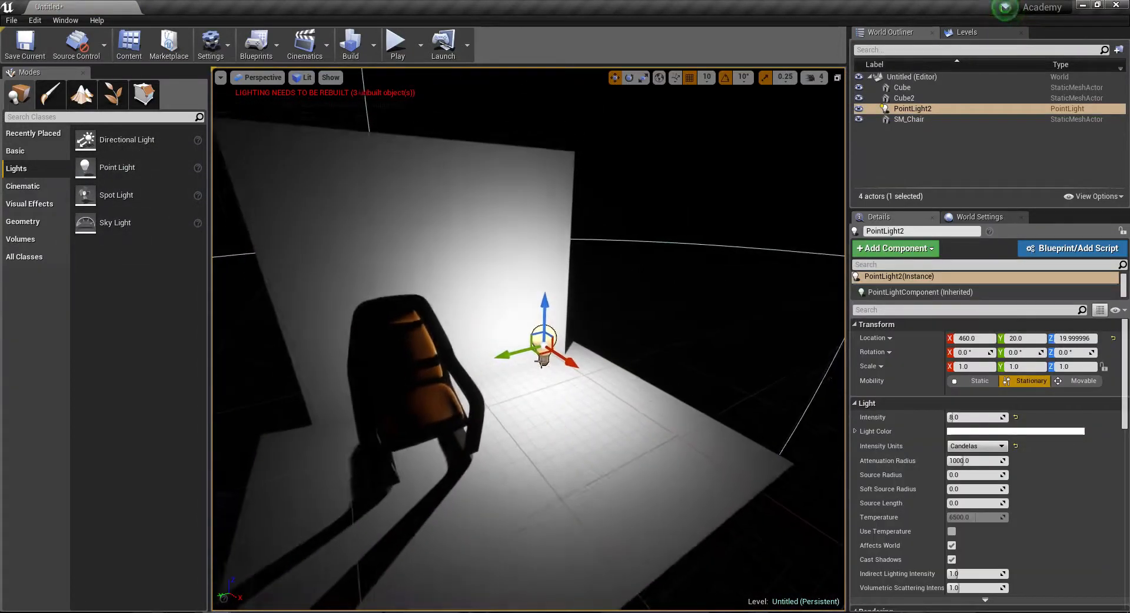
left_click_drag(542, 357, 590, 392)
left_click_drag(590, 348, 584, 249)
scroll(583, 249, "up", 3)
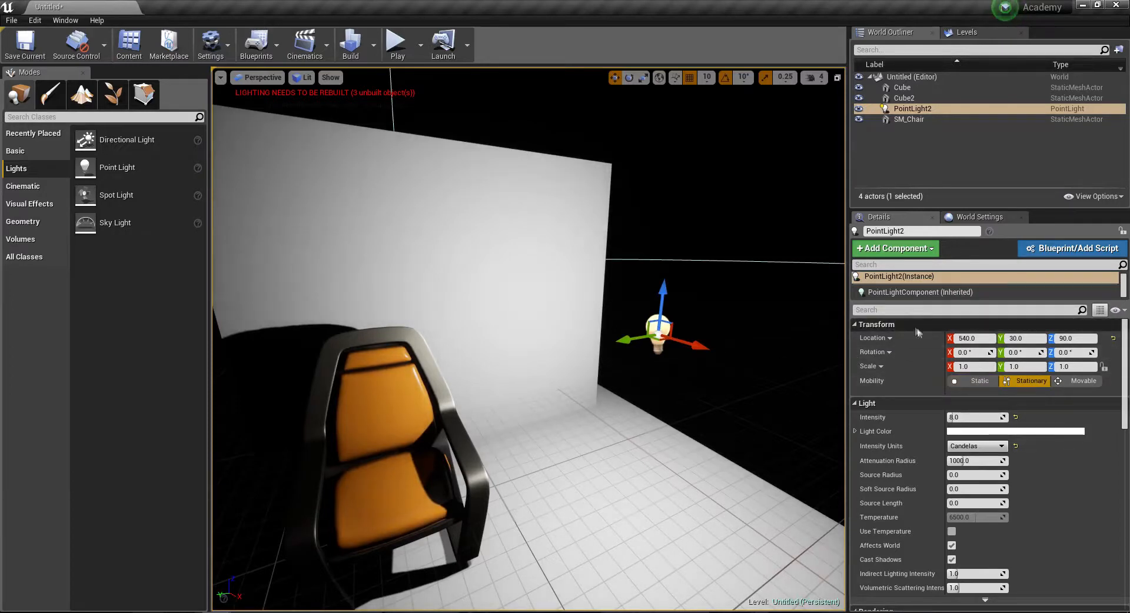
left_click_drag(622, 338, 614, 445)
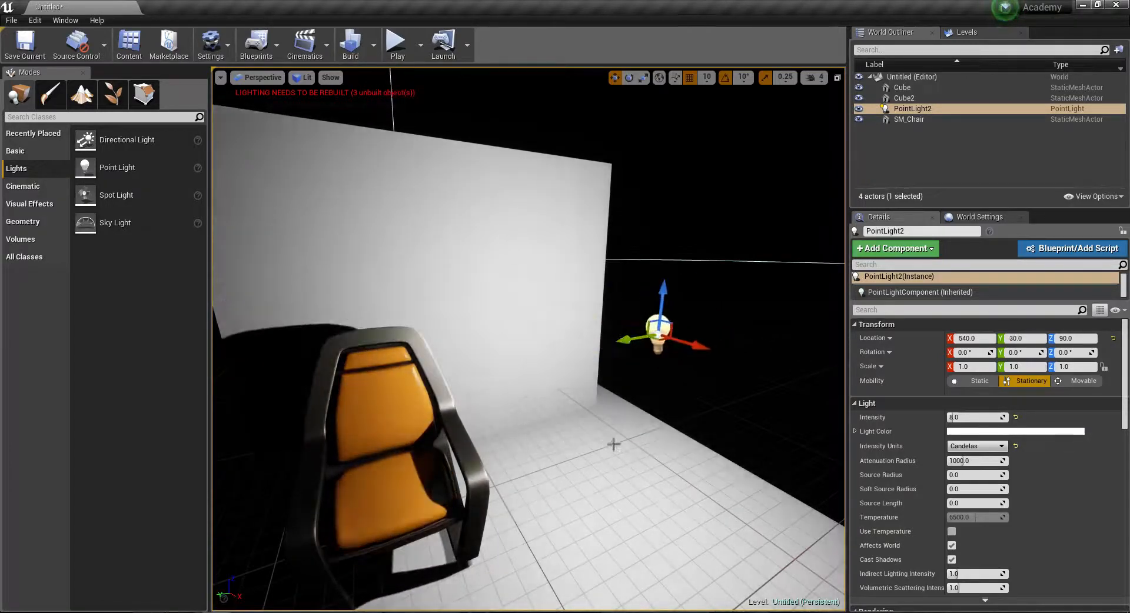
left_click_drag(681, 340, 669, 372)
right_click_drag(669, 372, 682, 370)
key("s")
key("r")
mouse_move(566, 328)
left_mouse_down()
mouse_move(589, 318)
mouse_move(566, 330)
left_mouse_up()
key("ctrl+z")
mouse_move(595, 358)
right_mouse_down()
mouse_move(614, 353)
mouse_move(598, 352)
right_mouse_up()
key("w")
key("w")
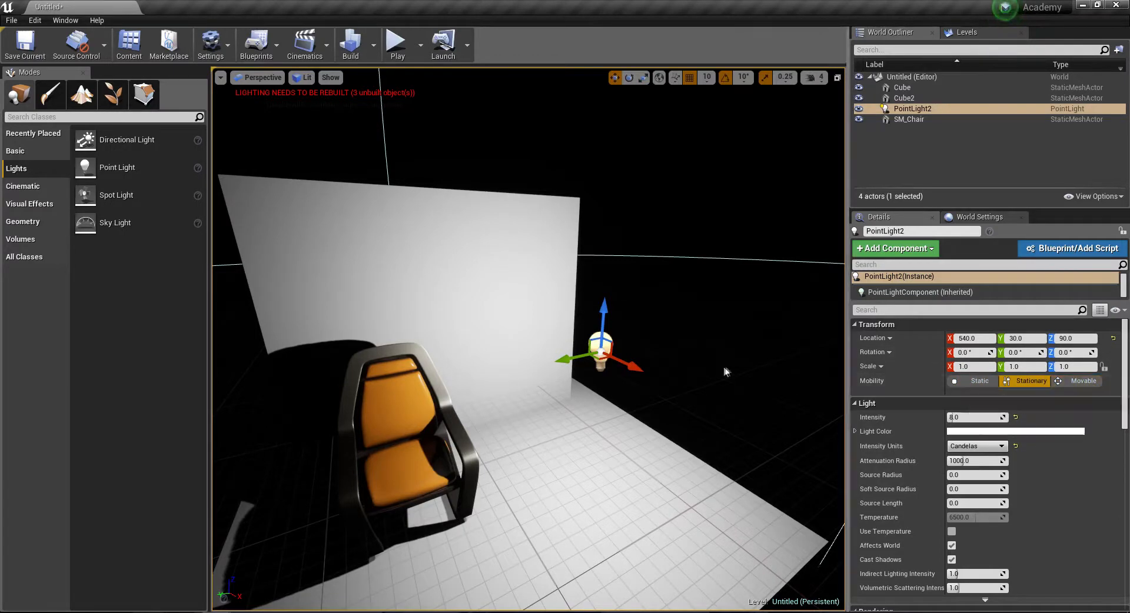
- Set the point light's mobility to Static and lower the light to about Z 50
scroll(722, 366, "up", 4)
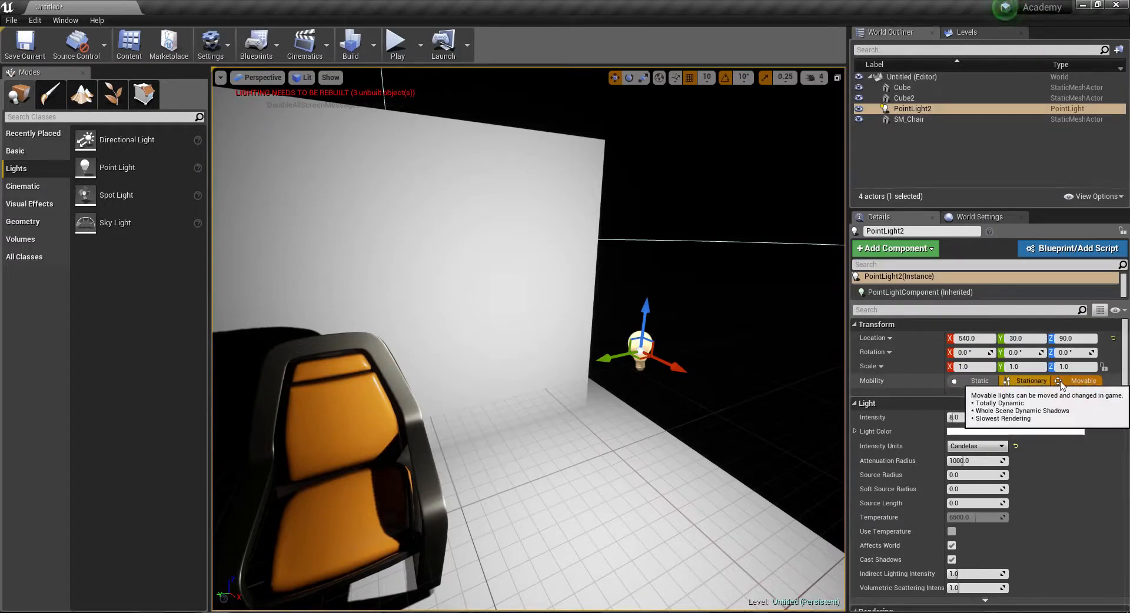
left_click(984, 380)
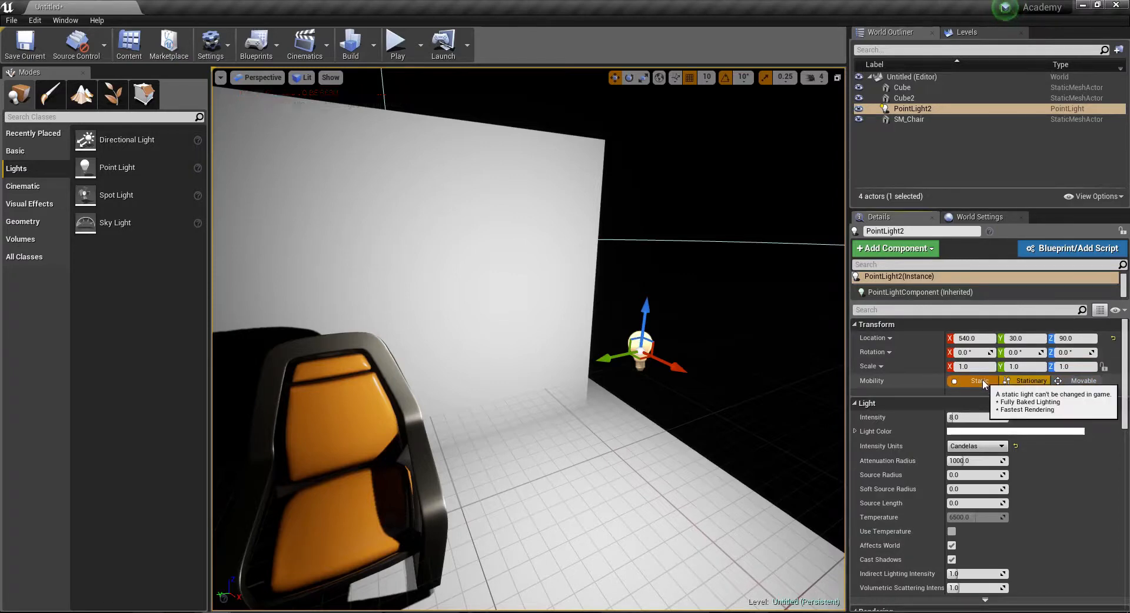
left_click_drag(609, 356, 525, 389)
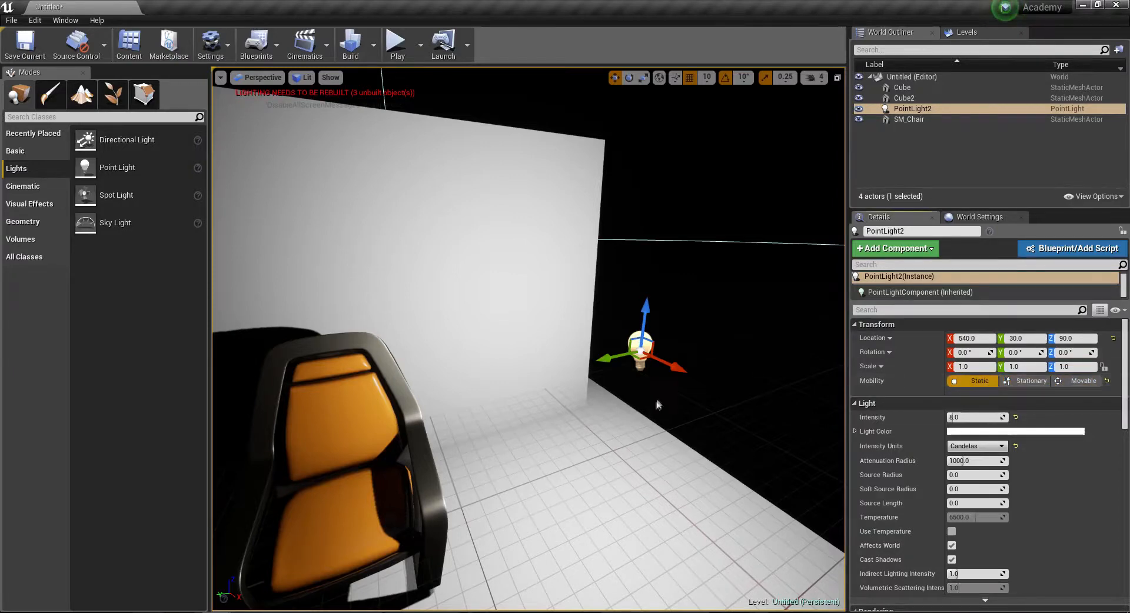
key("ctrl+z")
left_click_drag(645, 317, 637, 402)
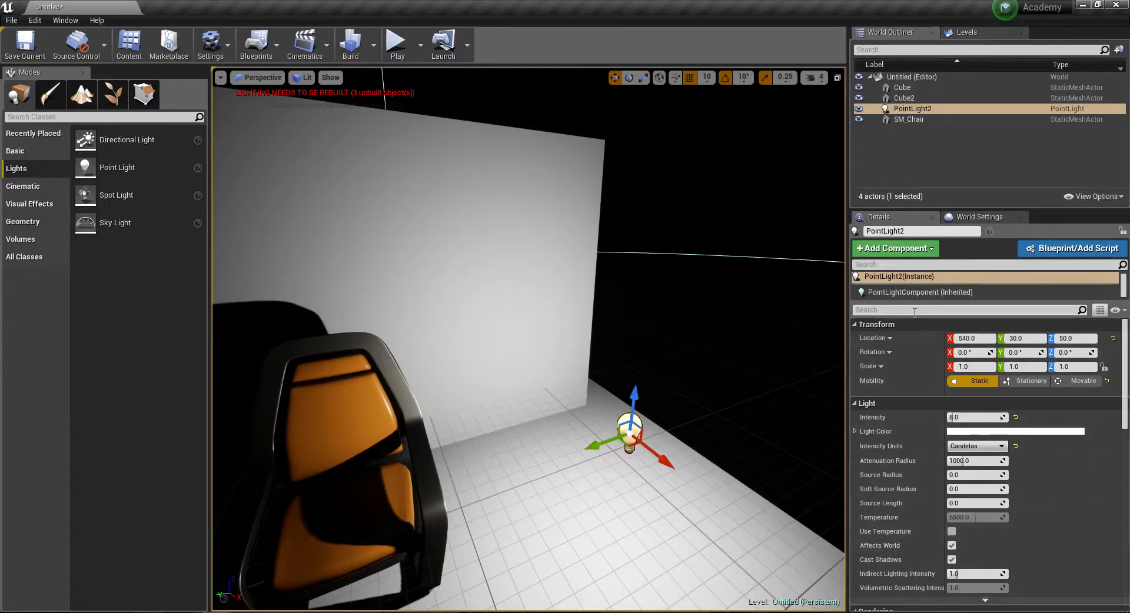
- Make the point light Movable and shift it to about X 550, Y 20
left_click(1086, 381)
right_click_drag(618, 424, 632, 473)
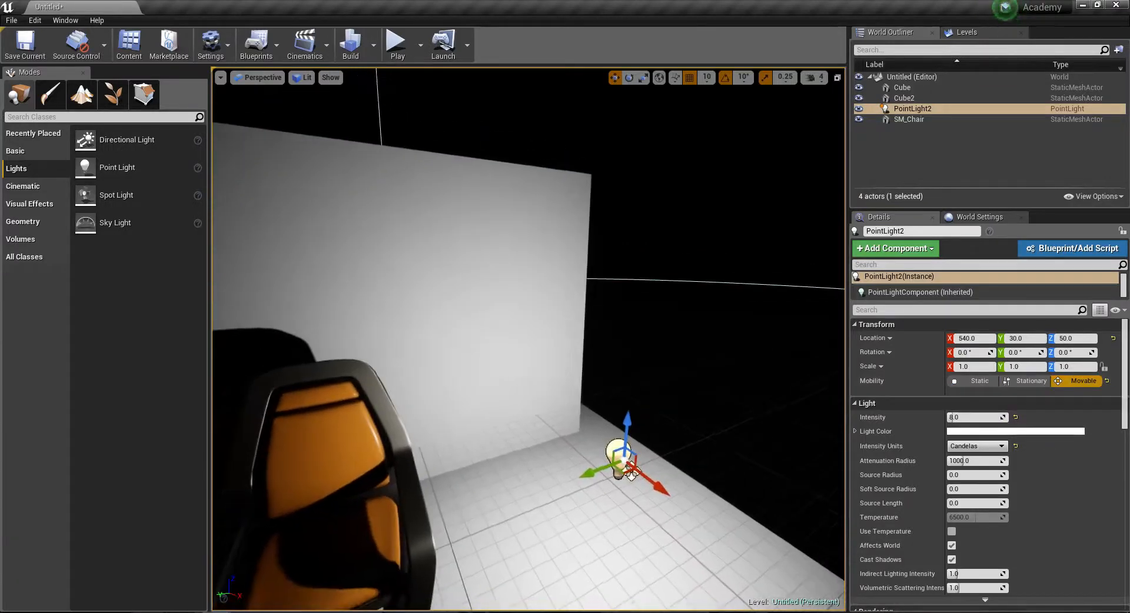
left_click_drag(632, 473, 664, 477)
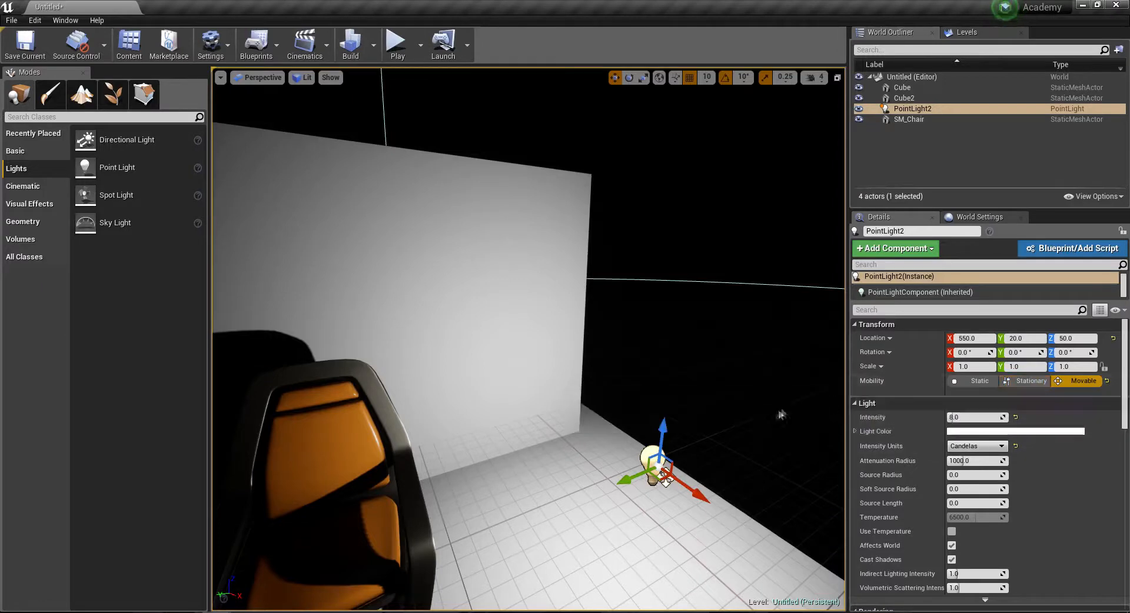
- Cancel the pending autosave
mouse_move(734, 386)
right_mouse_down()
mouse_move(782, 391)
mouse_move(717, 386)
right_mouse_up()
right_click_drag(751, 334, 744, 353)
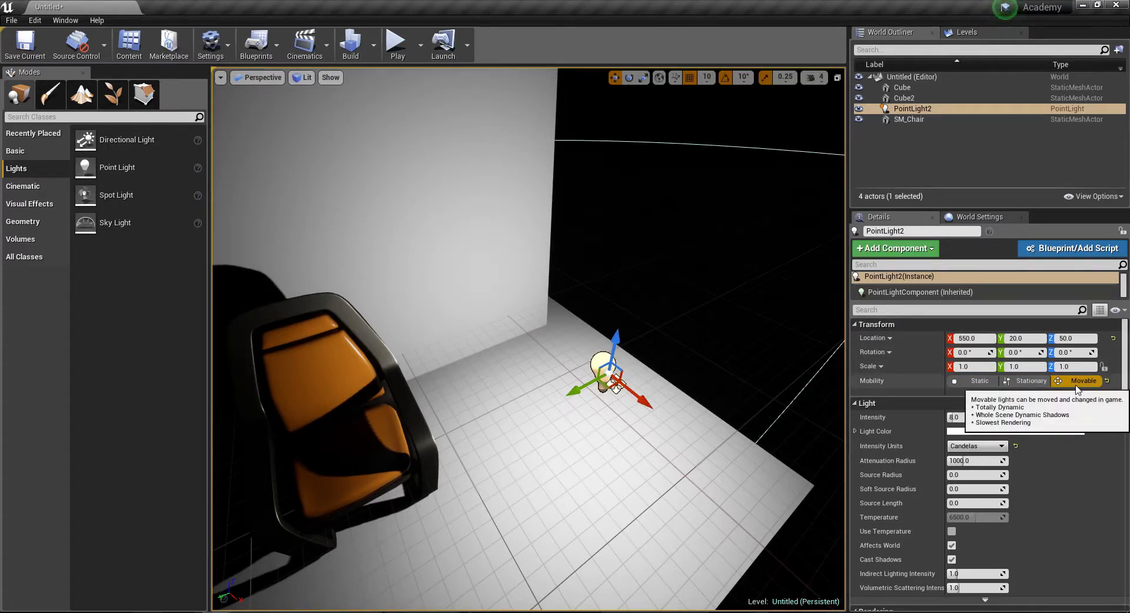
mouse_move(657, 293)
right_mouse_down()
mouse_move(658, 314)
mouse_move(665, 232)
mouse_move(653, 276)
mouse_move(686, 291)
mouse_move(647, 273)
mouse_move(645, 308)
right_mouse_up()
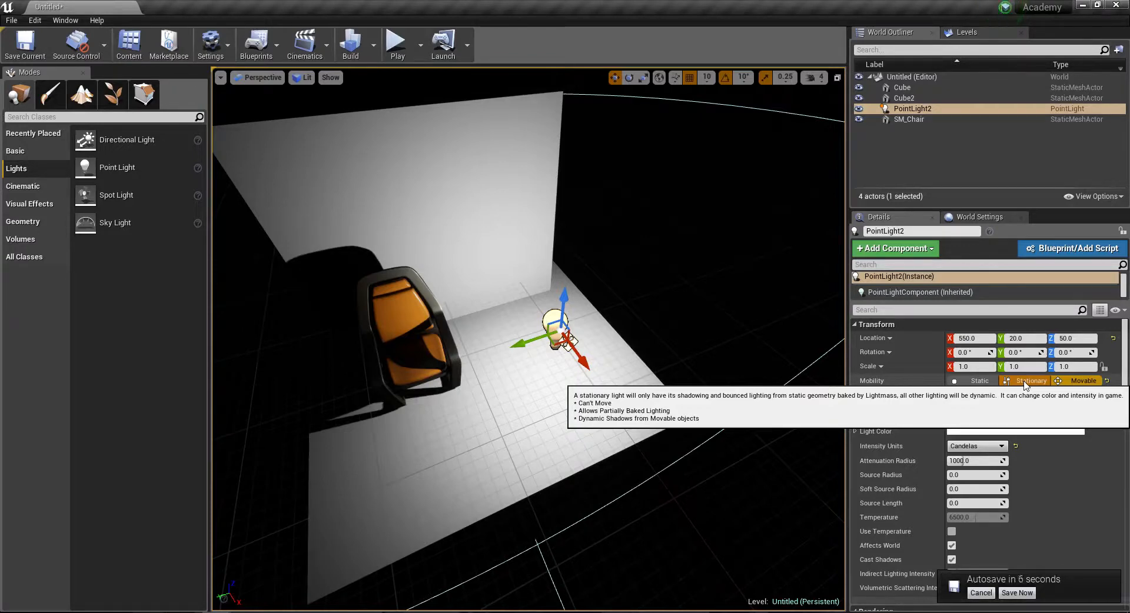
left_click(980, 594)
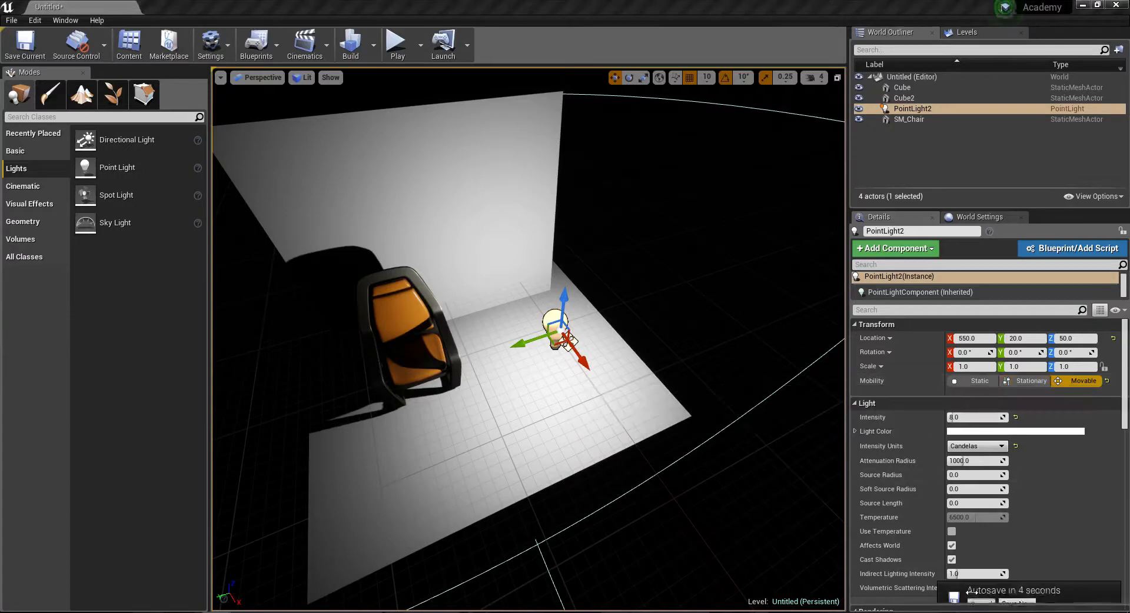
- Move the chair along the Y axis to about Y 130
mouse_move(563, 414)
right_mouse_down()
mouse_move(567, 386)
mouse_move(562, 409)
right_mouse_up()
key("w")
key("a")
right_click_drag(588, 360, 622, 352)
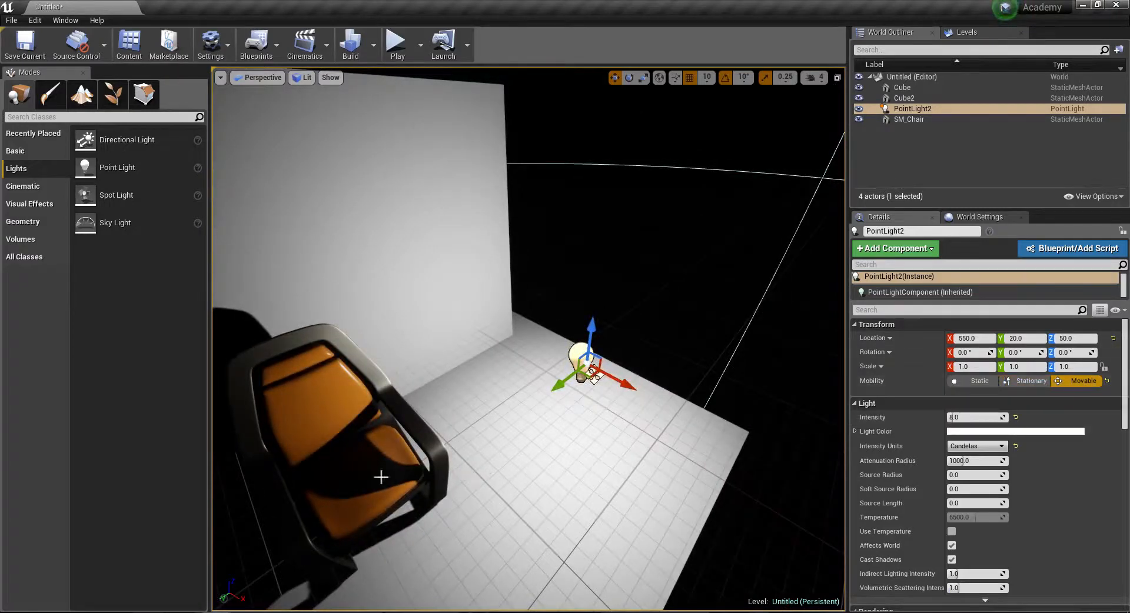
left_click(378, 538)
left_click_drag(334, 533, 384, 564)
right_click_drag(547, 481, 625, 386)
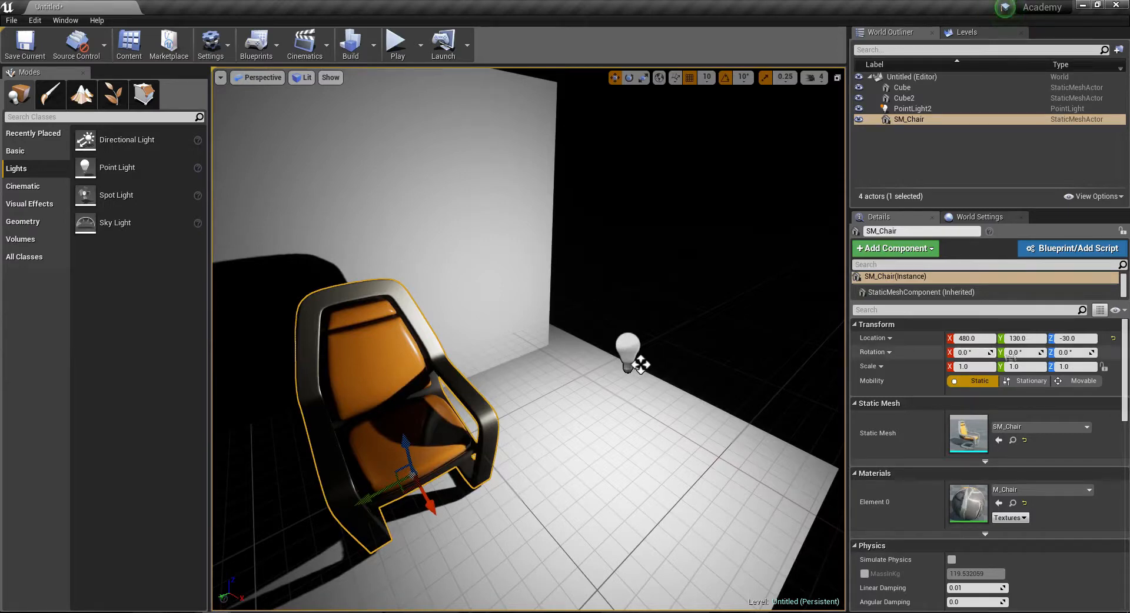
- Try Stationary mobility on the chair and return it to Static
left_click(1023, 383)
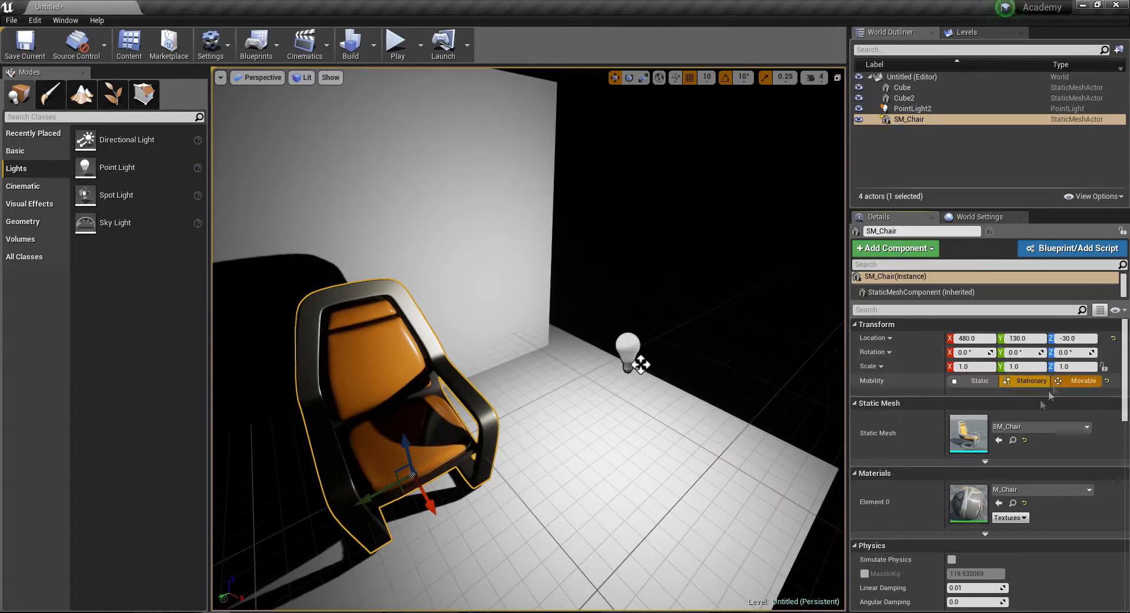
left_click(972, 380)
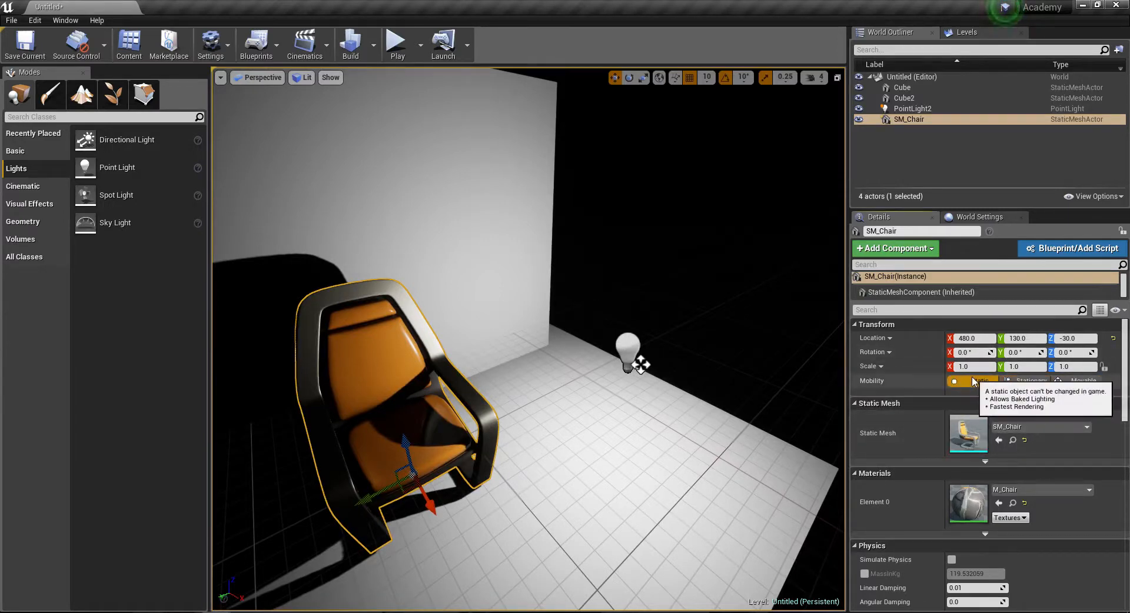
- Set the point light's mobility to Stationary
left_click(617, 339)
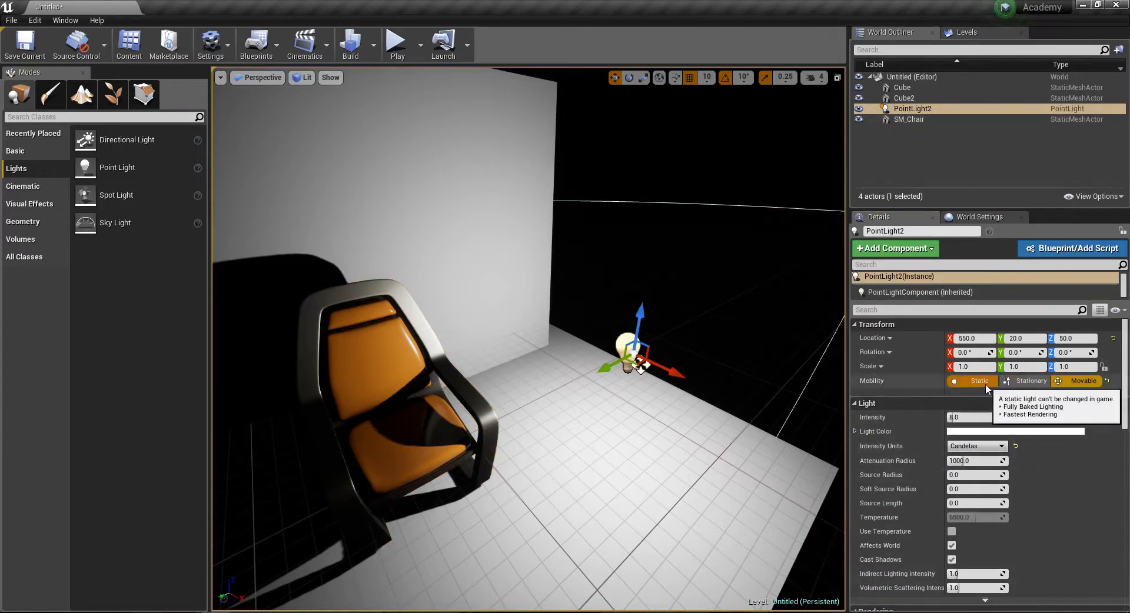
left_click(1019, 383)
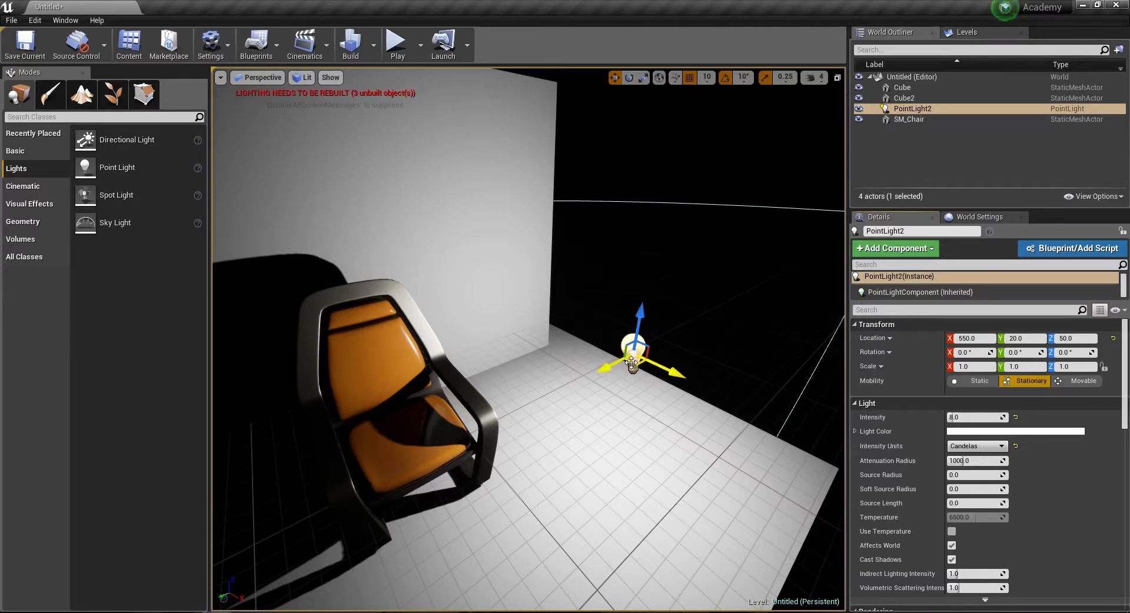
right_click_drag(650, 388, 642, 368)
left_click(986, 381)
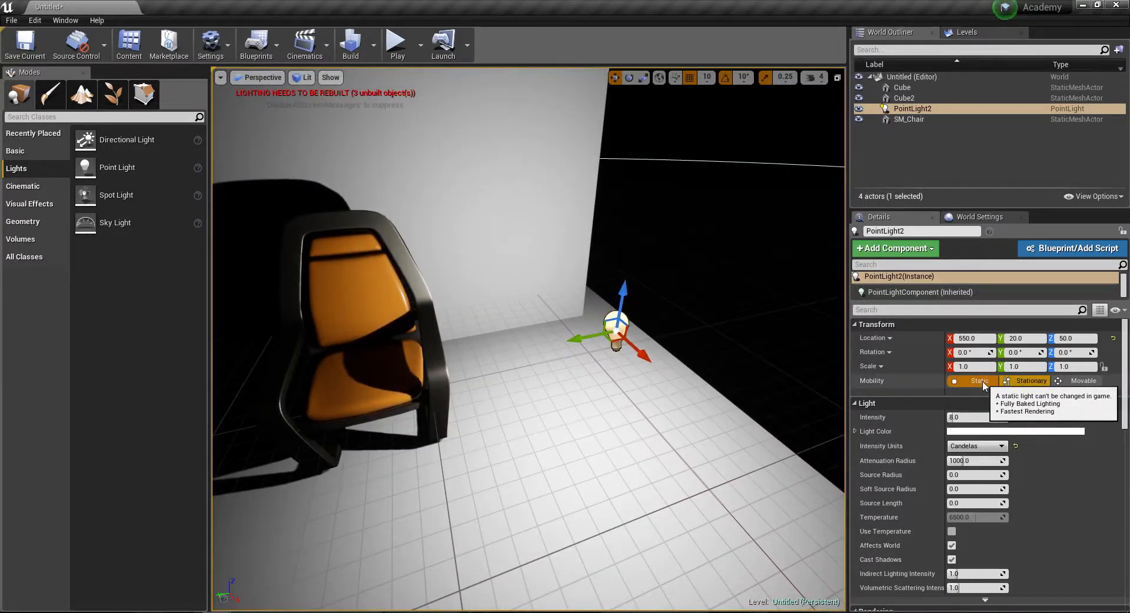
left_click(1011, 383)
mouse_move(729, 318)
right_mouse_down()
mouse_move(715, 308)
mouse_move(725, 310)
right_mouse_up()
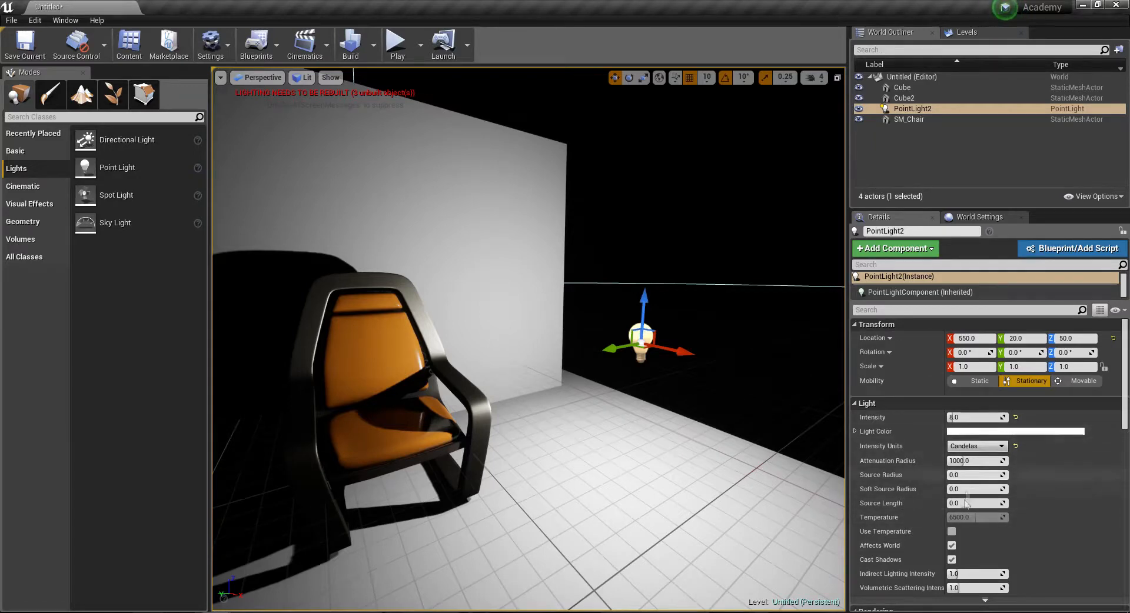
- Try raising the point light's intensity to about 72, 300 and 10000 candelas
scroll(962, 451, "down", 1)
scroll(968, 447, "up", 1)
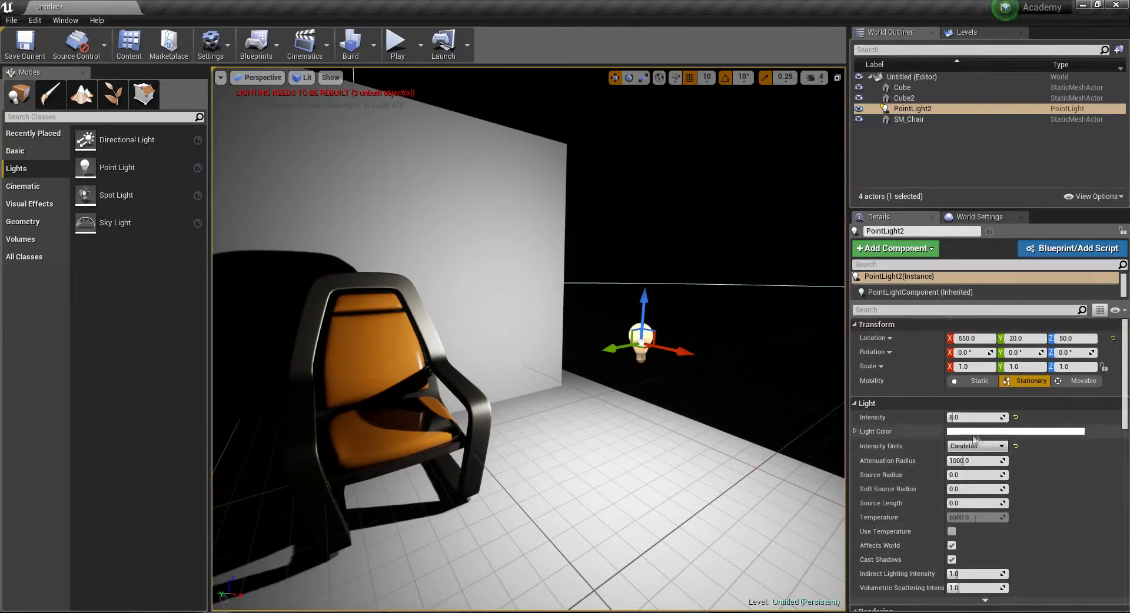
right_click_drag(597, 378, 607, 444)
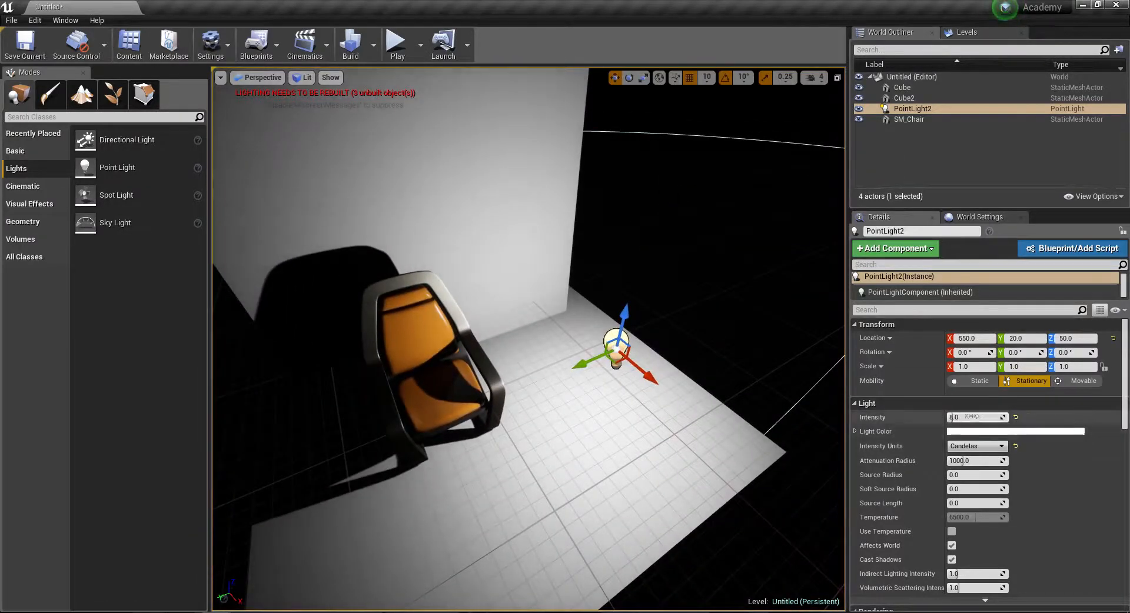
left_click_drag(956, 418, 1021, 411)
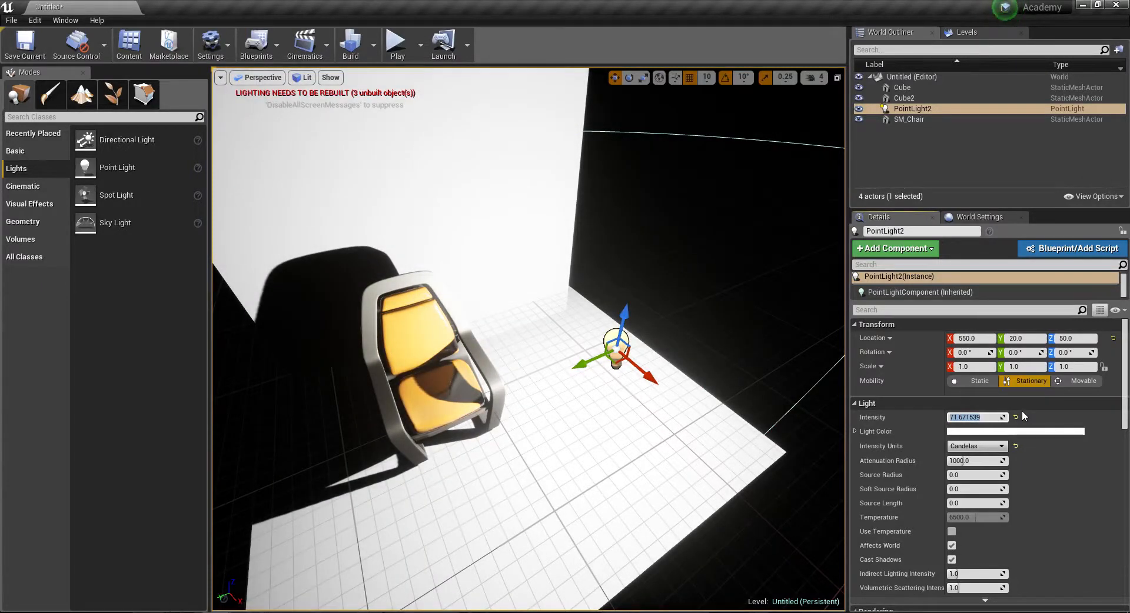
type("300")
key("Return")
type("5")
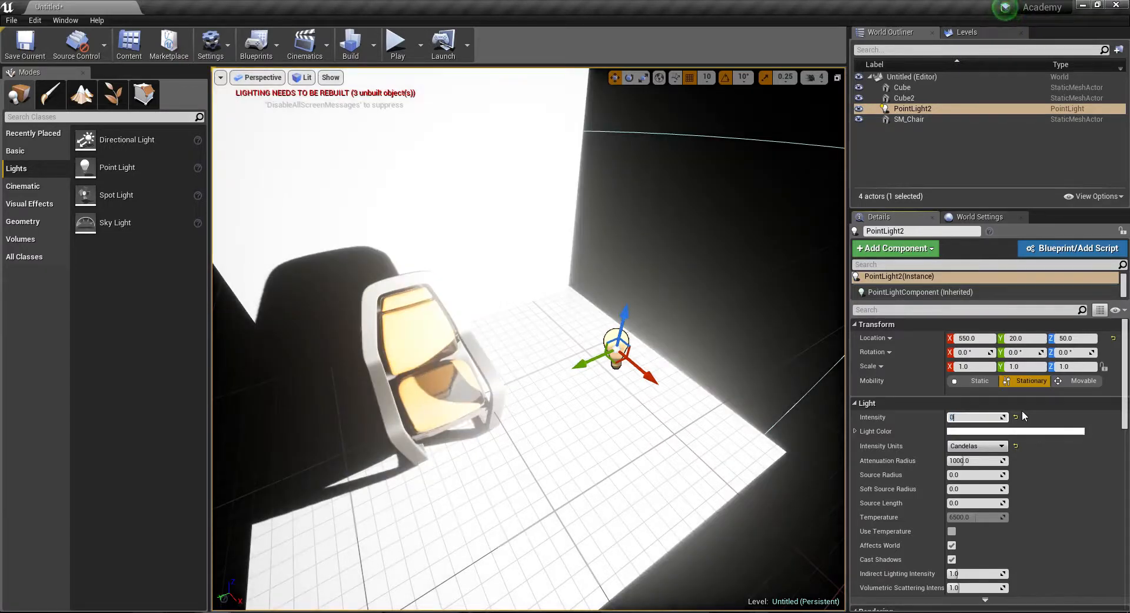
type("0000")
key("Return")
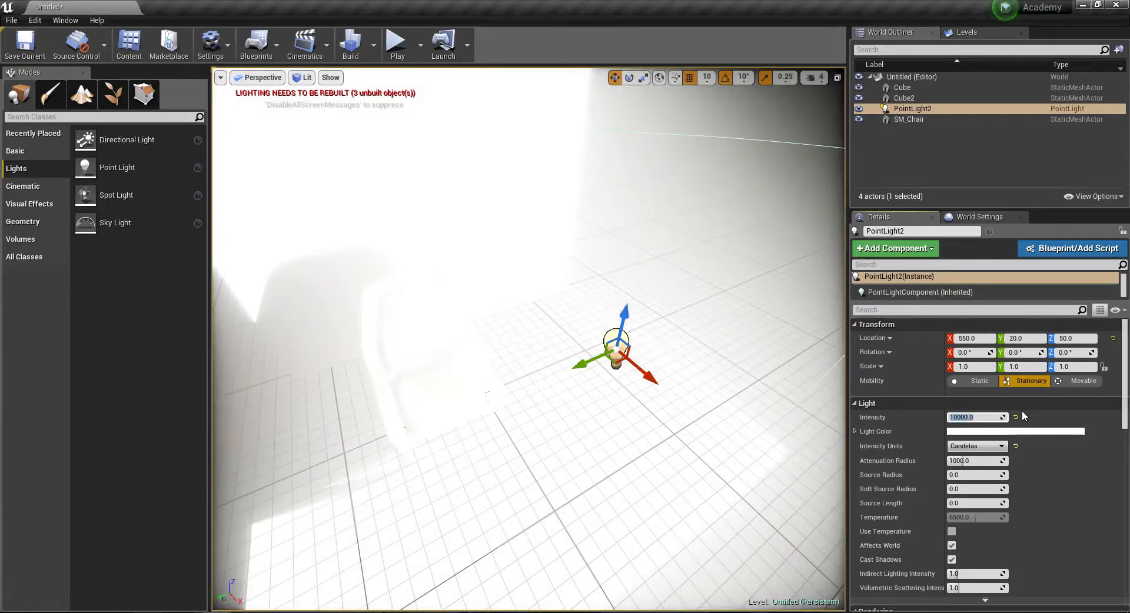
right_click_drag(736, 377, 807, 391)
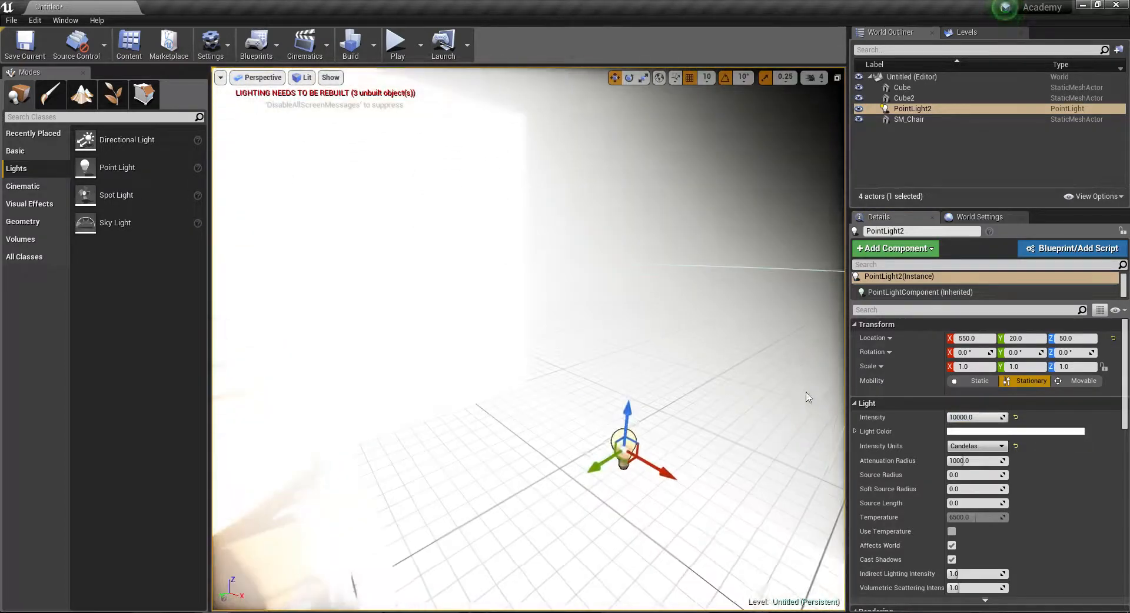
- Reset the point light's intensity to its default and lower it to about 3.08 candelas
left_click(1016, 417)
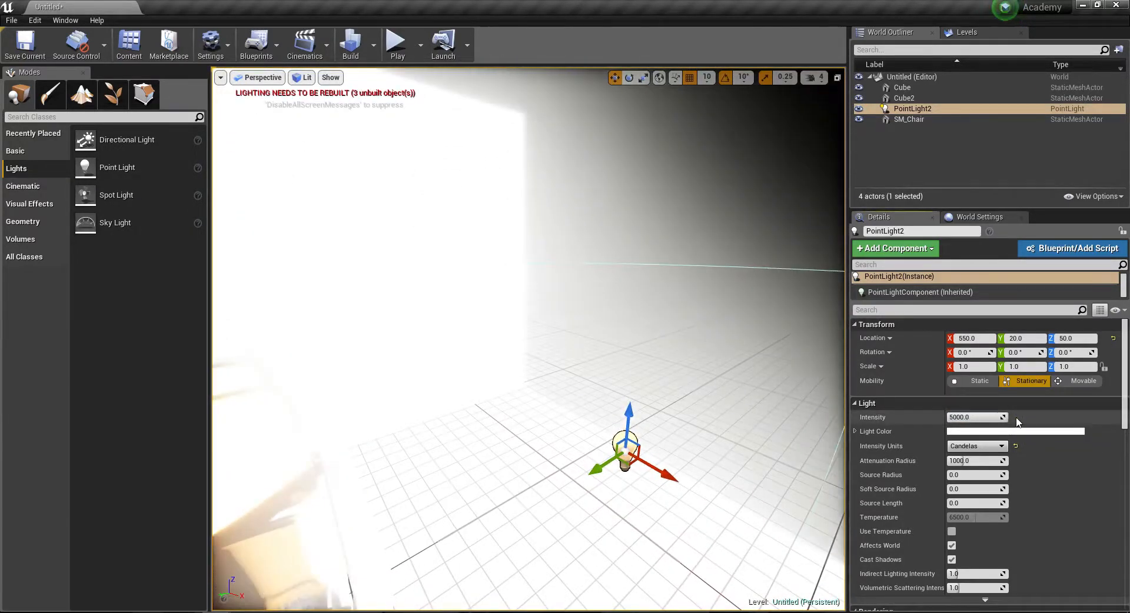
left_click_drag(984, 417, 951, 418)
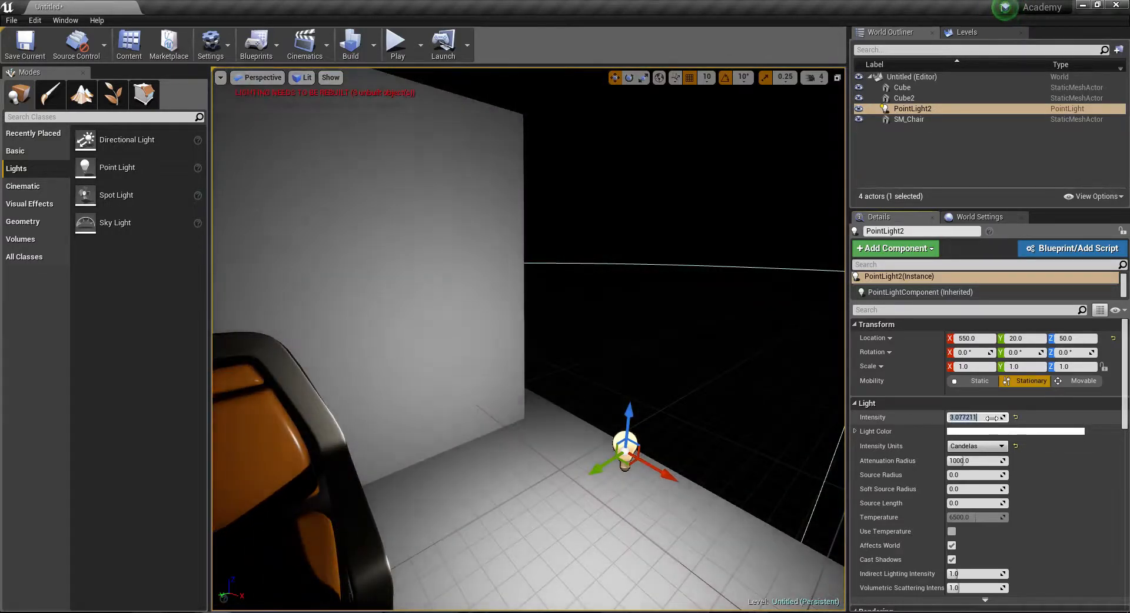
right_click_drag(700, 377, 685, 376)
mouse_move(570, 427)
right_mouse_down()
mouse_move(559, 420)
mouse_move(569, 426)
right_mouse_up()
key("s")
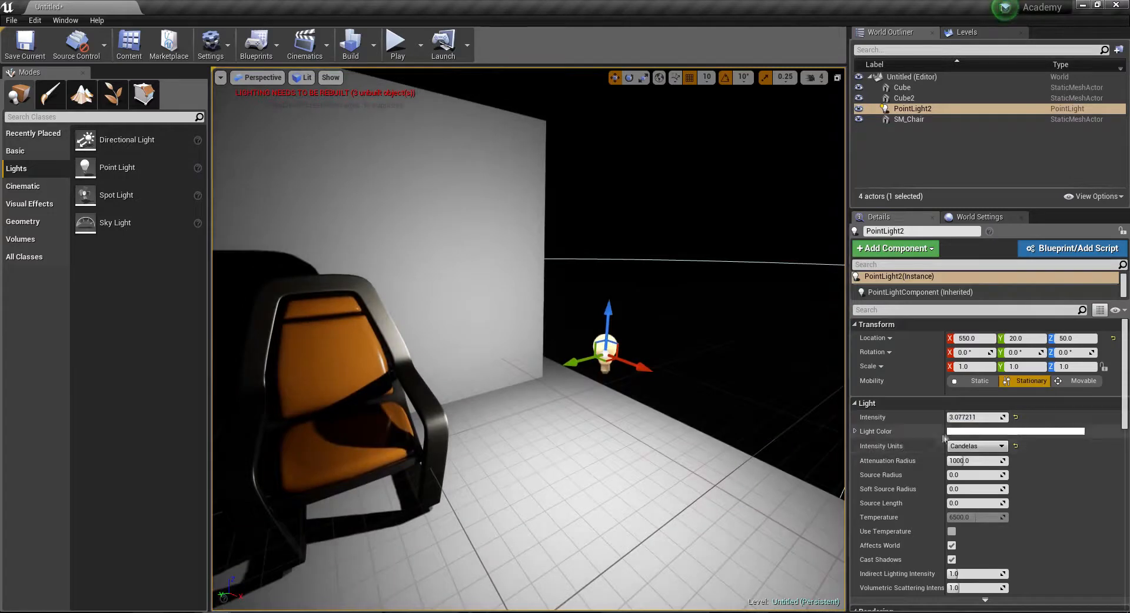
- Try a pale violet light color on the point light and discard it
left_click(953, 433)
left_click_drag(871, 298, 225, 299)
mouse_move(133, 386)
left_mouse_down()
mouse_move(164, 398)
mouse_move(123, 410)
mouse_move(141, 400)
mouse_move(138, 364)
mouse_move(88, 389)
mouse_move(105, 437)
mouse_move(120, 391)
mouse_move(144, 405)
mouse_move(144, 379)
mouse_move(107, 413)
mouse_move(118, 383)
mouse_move(164, 404)
mouse_move(116, 381)
left_mouse_up()
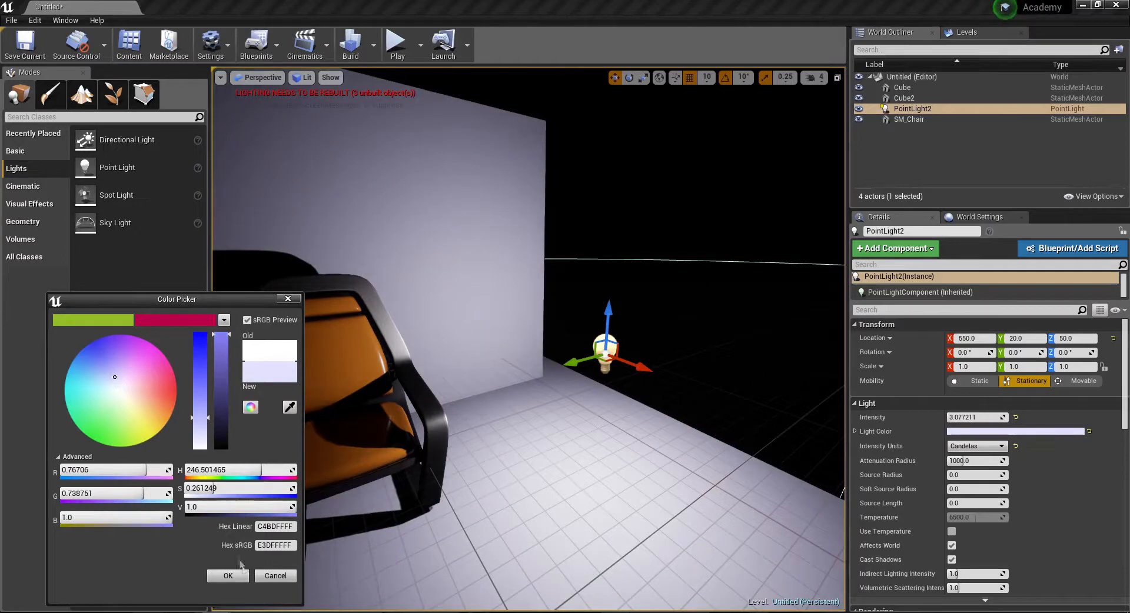
left_click(274, 576)
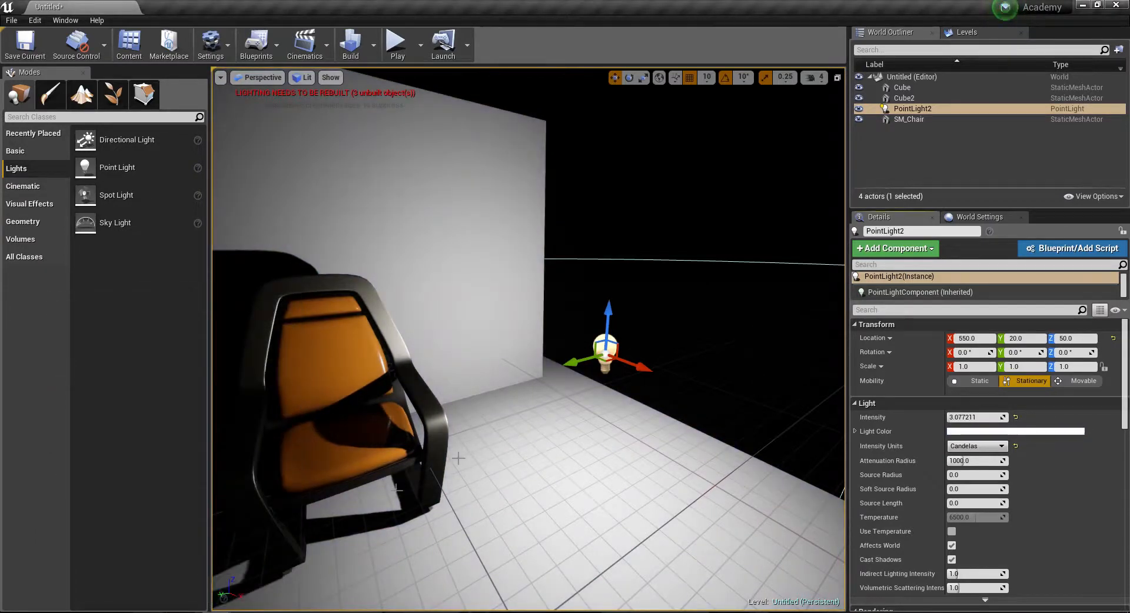
- Try other light colors for the point light on the color wheel and discard the change
mouse_move(530, 338)
right_mouse_down()
mouse_move(524, 312)
mouse_move(506, 353)
mouse_move(541, 353)
right_mouse_up()
right_click_drag(595, 383, 617, 376)
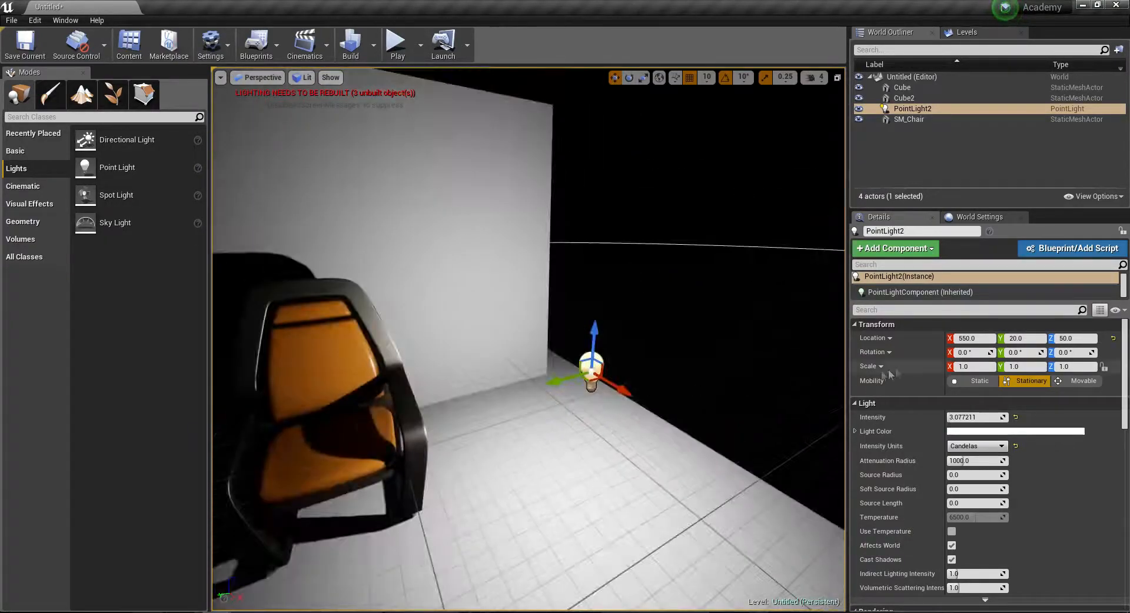
left_click(1008, 431)
left_click_drag(801, 404, 850, 414)
left_click_drag(861, 400, 824, 395)
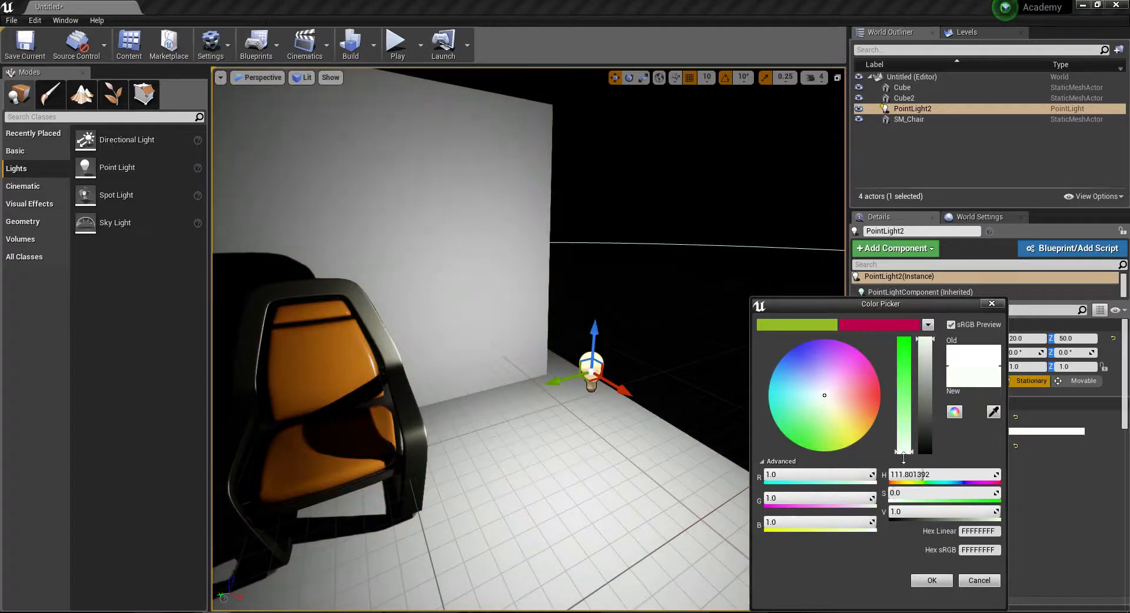
left_click(979, 581)
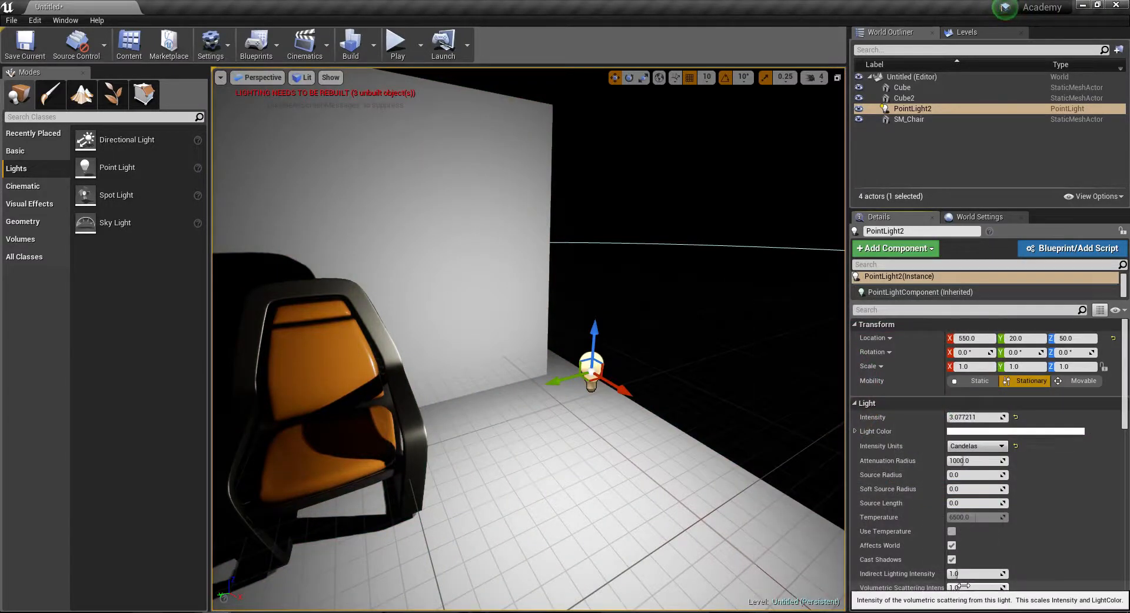
- Try Unitless and Lumens as the point light's intensity units with altered attenuation radii, and restore Candelas and the default radius
left_click(977, 445)
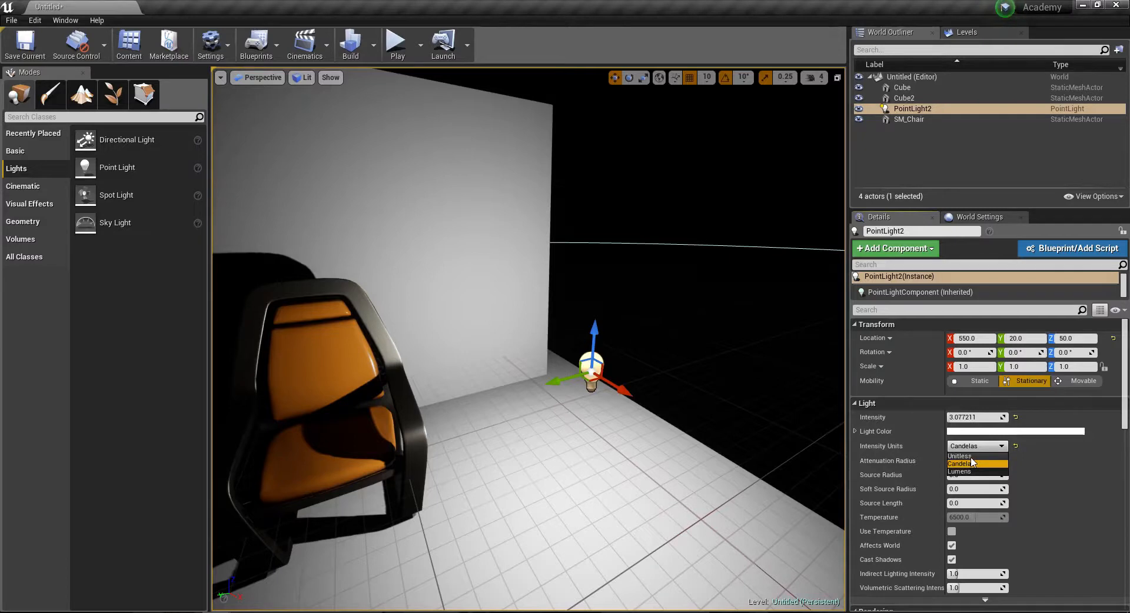
left_click(971, 456)
mouse_move(978, 462)
left_mouse_down()
mouse_move(1000, 461)
mouse_move(968, 460)
left_mouse_up()
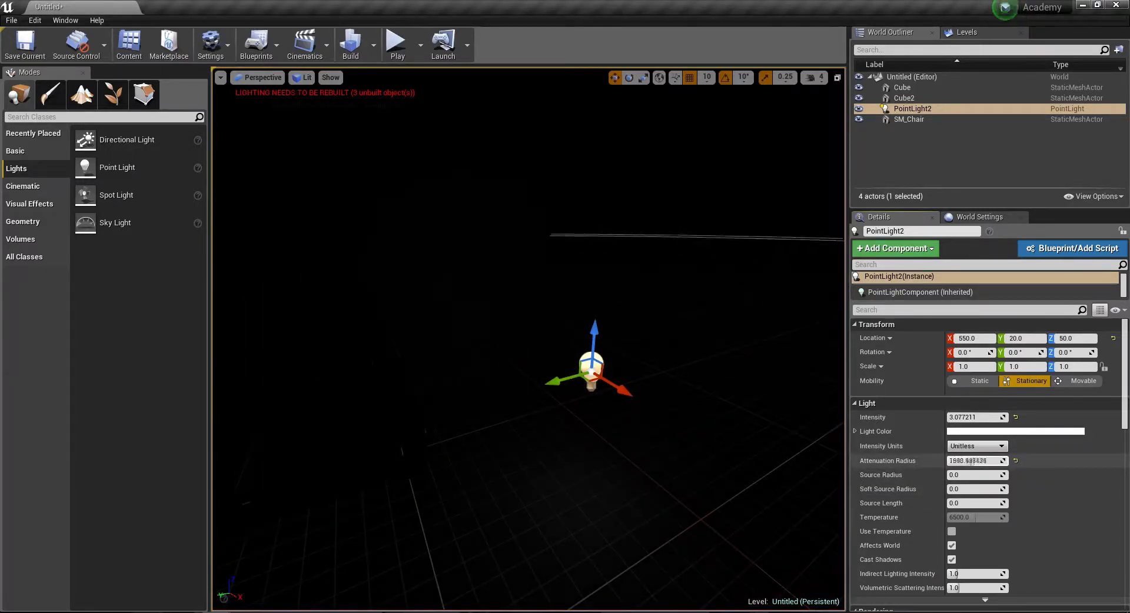
left_click(977, 446)
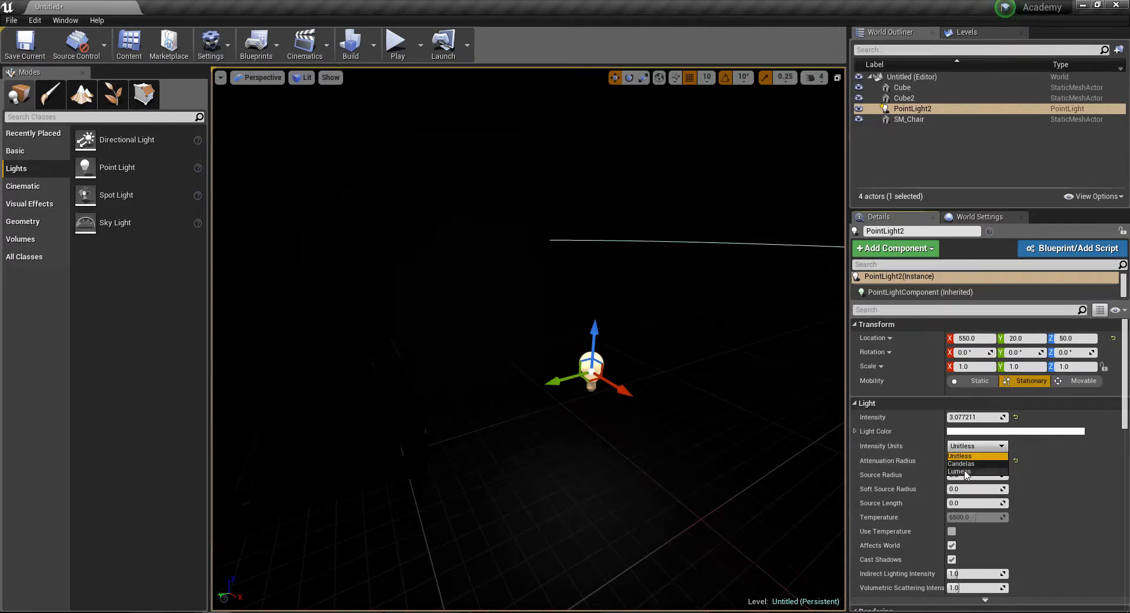
left_click(965, 472)
mouse_move(974, 461)
left_mouse_down()
mouse_move(959, 460)
mouse_move(974, 460)
left_mouse_up()
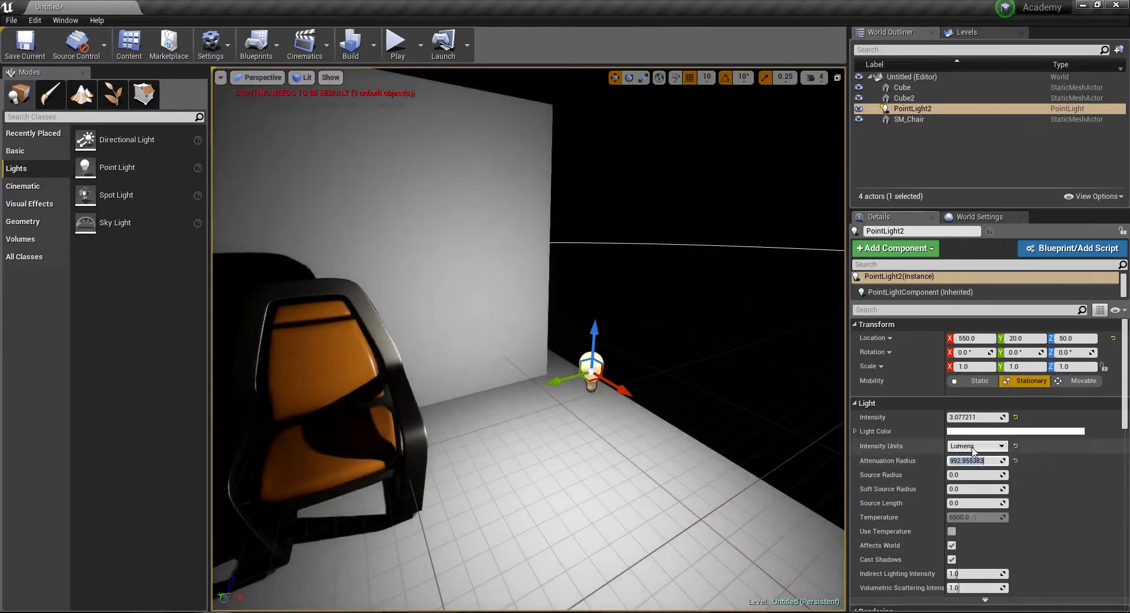
left_click(973, 446)
left_click(973, 462)
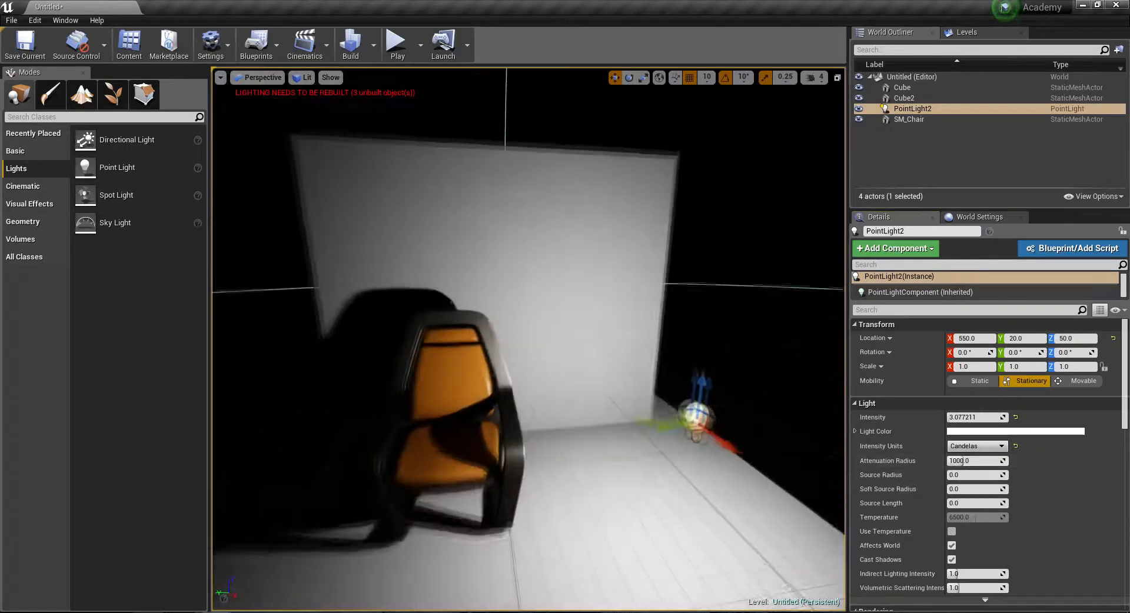
- Lower the point light's attenuation radius to about 332.5
mouse_move(590, 425)
right_mouse_down()
mouse_move(606, 430)
mouse_move(590, 425)
right_mouse_up()
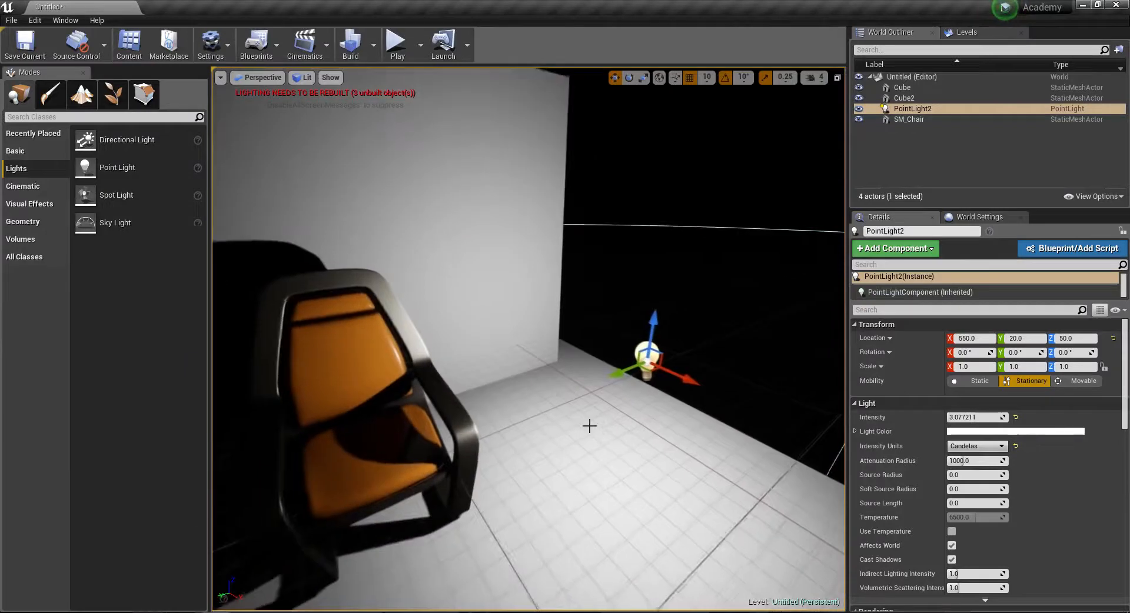
left_click_drag(970, 461, 947, 462)
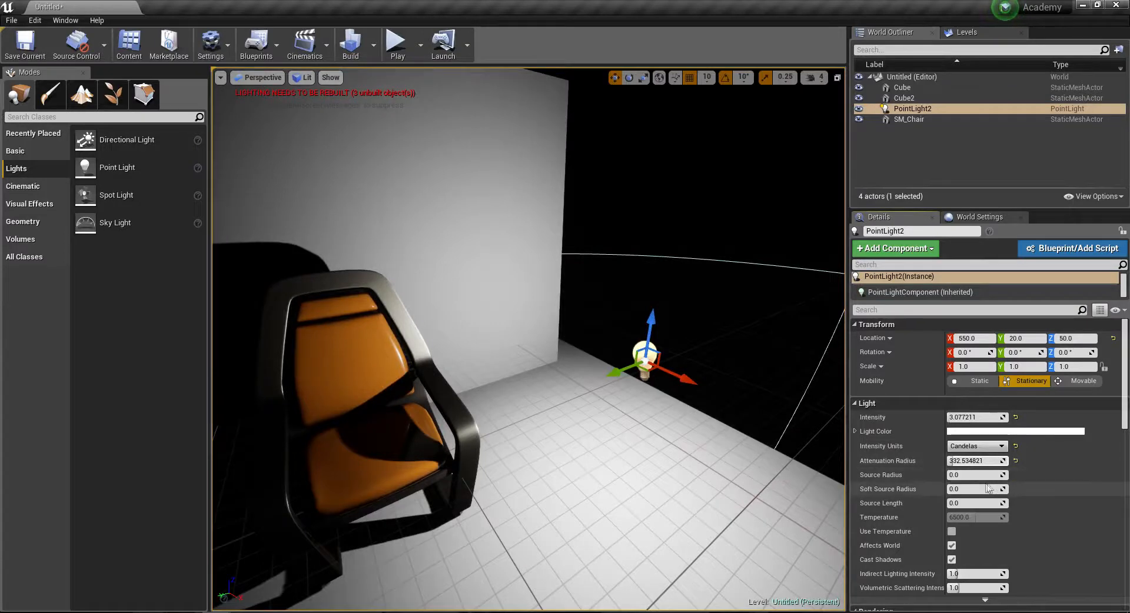
- Try source radii up to about 60.5 with the point light moved to Y 90, reset the radius and return the light to Y 20
mouse_move(976, 475)
left_mouse_down()
mouse_move(1004, 474)
mouse_move(995, 475)
left_mouse_up()
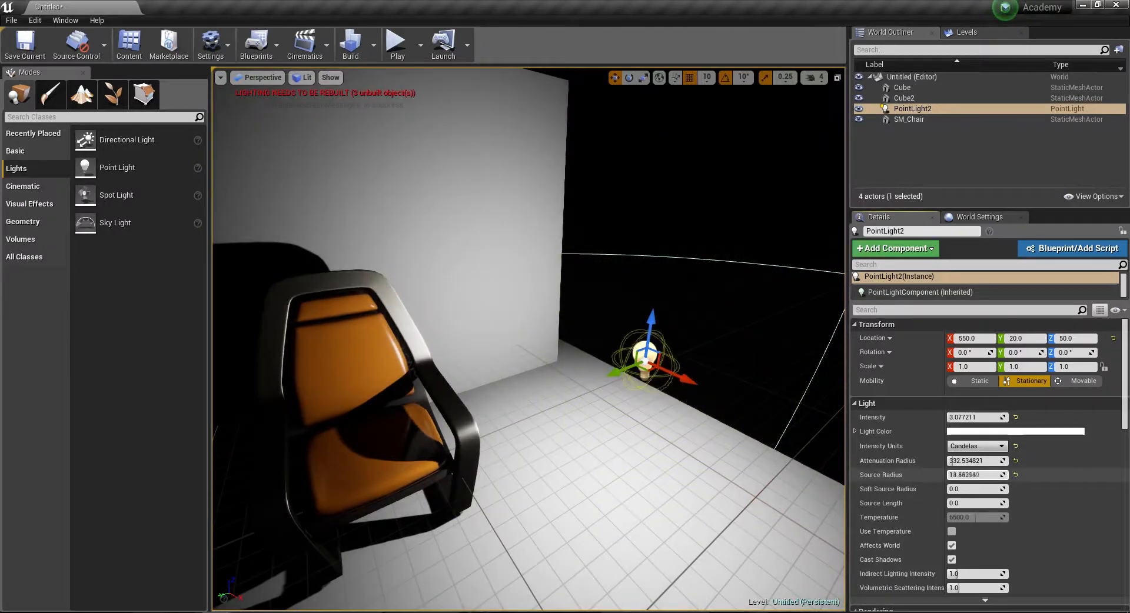
left_click_drag(612, 373, 479, 420)
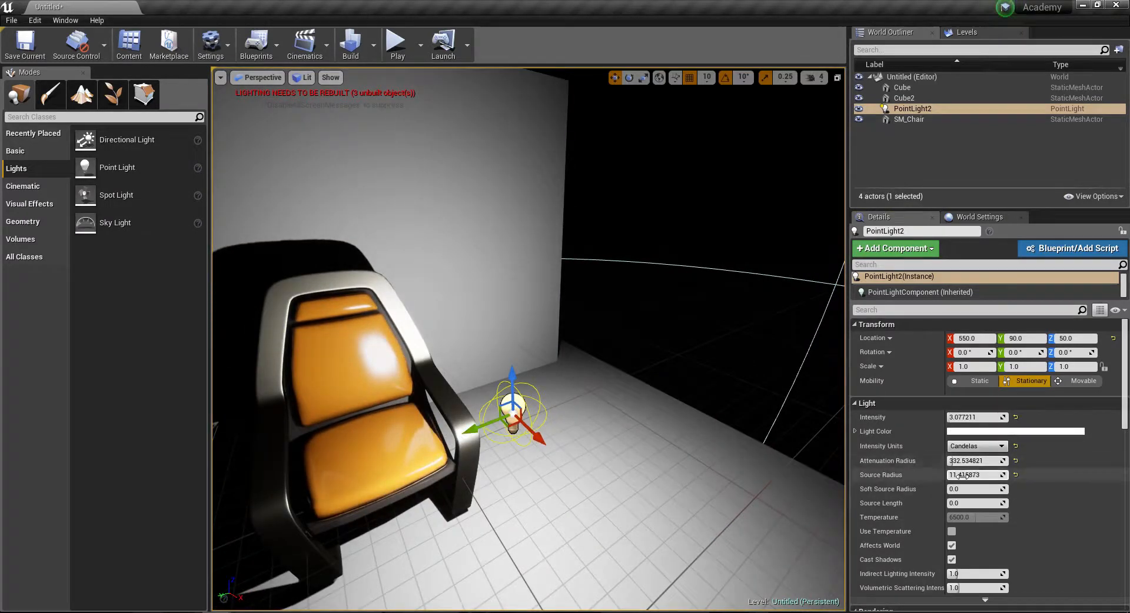
left_click_drag(989, 475, 998, 475)
key("s")
right_click_drag(559, 455, 507, 426)
key("w")
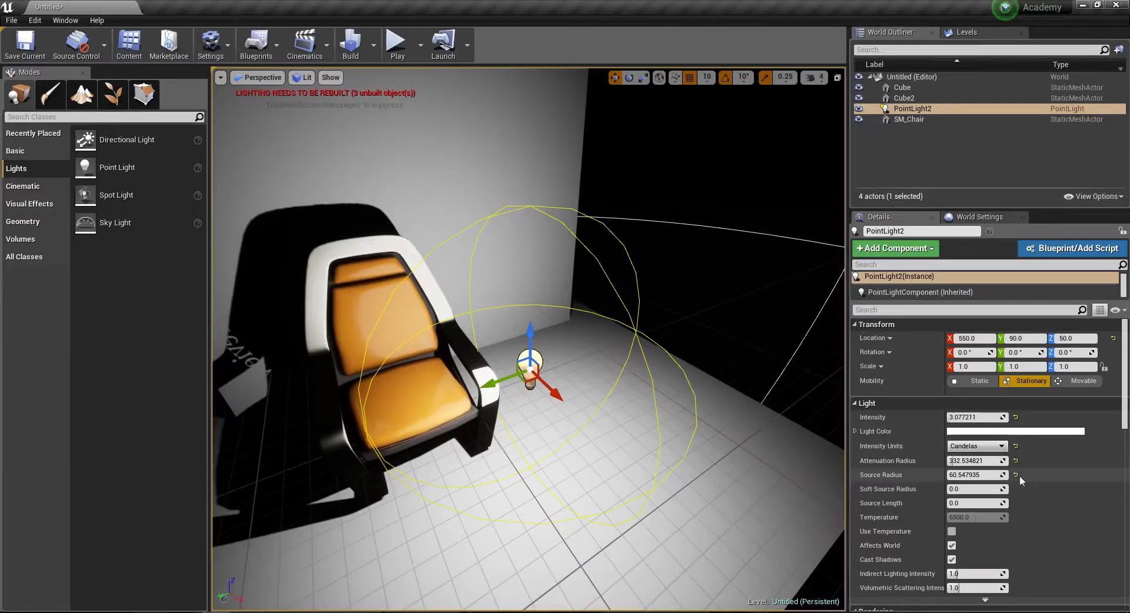
left_click(1015, 474)
left_click_drag(497, 381, 627, 357)
- Try a source radius of about 47.5, soft source radius of about 58.4 and source length of about 35777, and reset all three
key("s")
right_click_drag(649, 413, 646, 400)
key("w")
left_click_drag(951, 489, 1083, 488)
mouse_move(978, 489)
left_mouse_down()
mouse_move(977, 475)
mouse_move(1023, 489)
mouse_move(955, 489)
mouse_move(994, 504)
mouse_move(1071, 504)
left_mouse_up()
right_click_drag(529, 305, 506, 417)
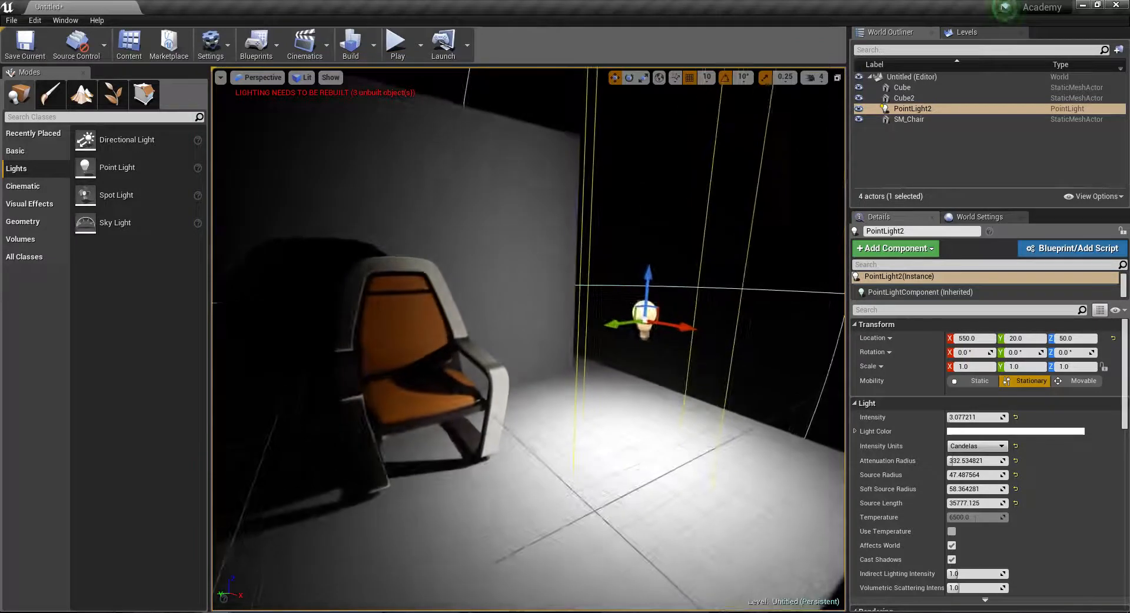
left_click(1016, 503)
left_click(1015, 489)
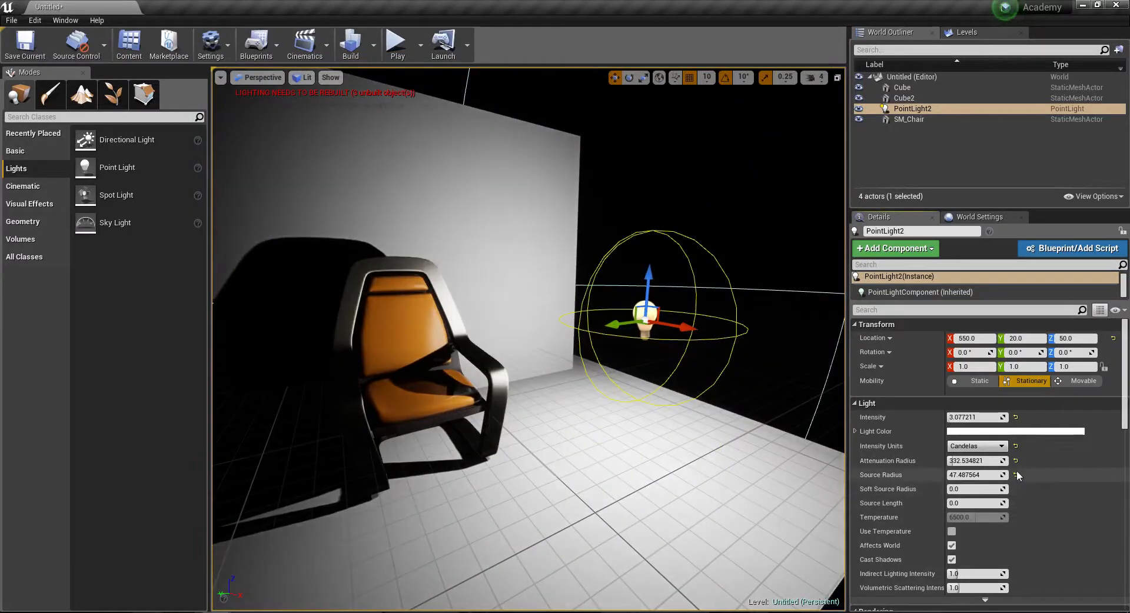
left_click(1015, 475)
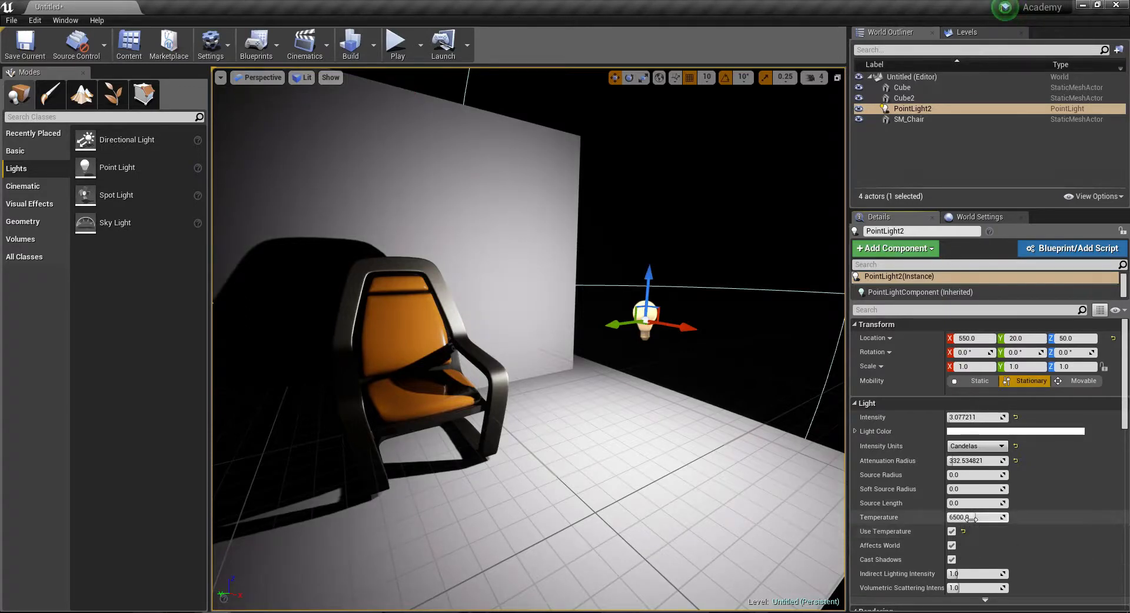
- Enable the point light's color temperature, try values such as 1700, 12000 and about 2092, and reset it to its default
left_click_drag(983, 518, 948, 517)
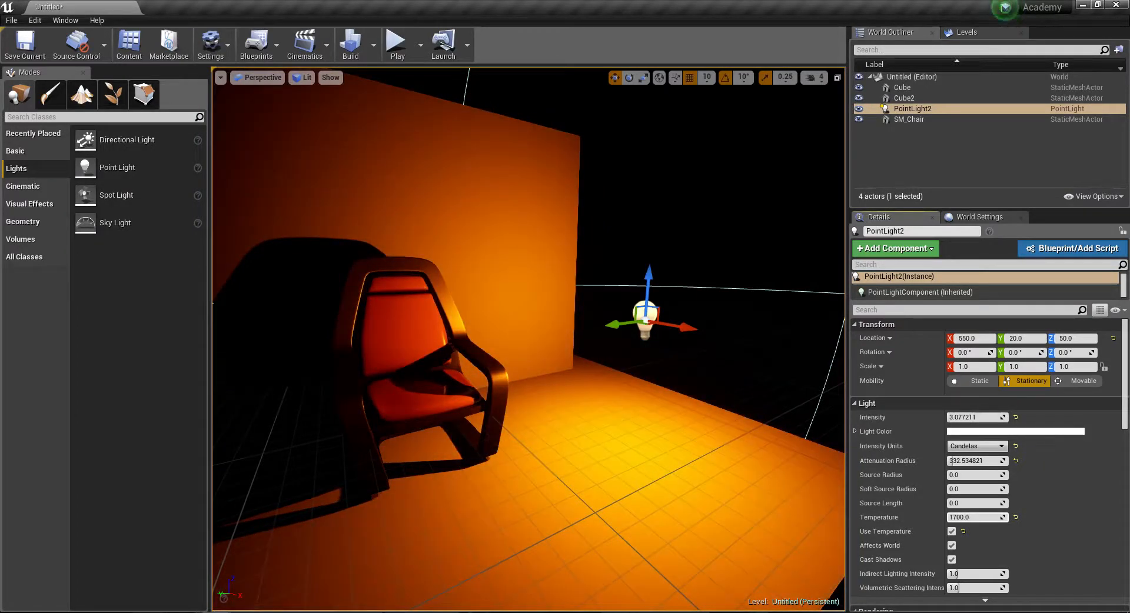
left_click_drag(948, 517, 948, 517)
left_click_drag(947, 517, 965, 517)
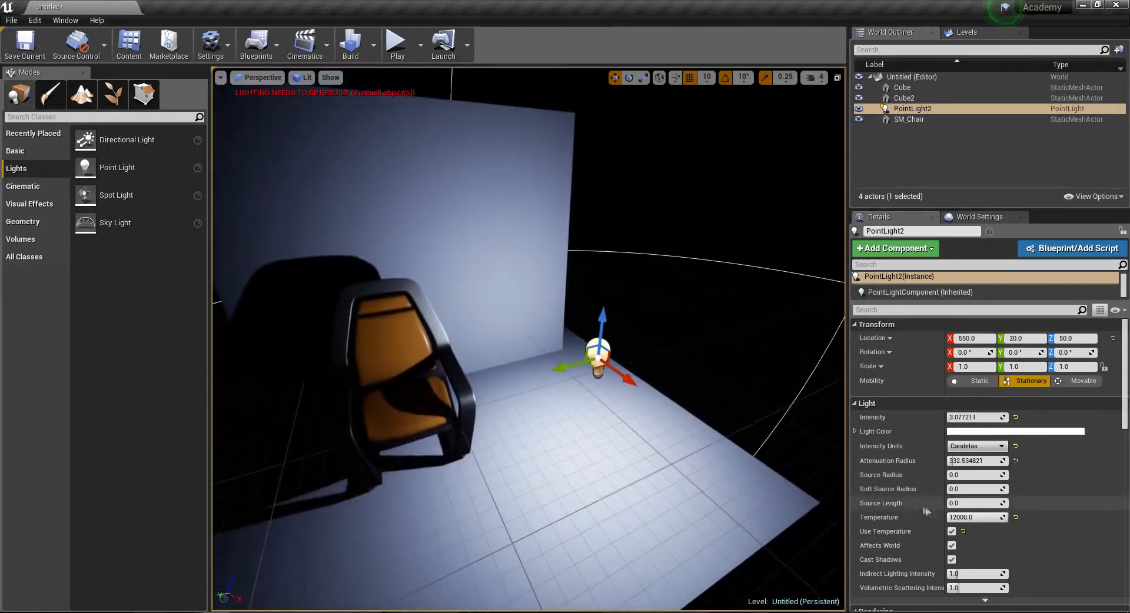
left_click_drag(948, 518, 952, 518)
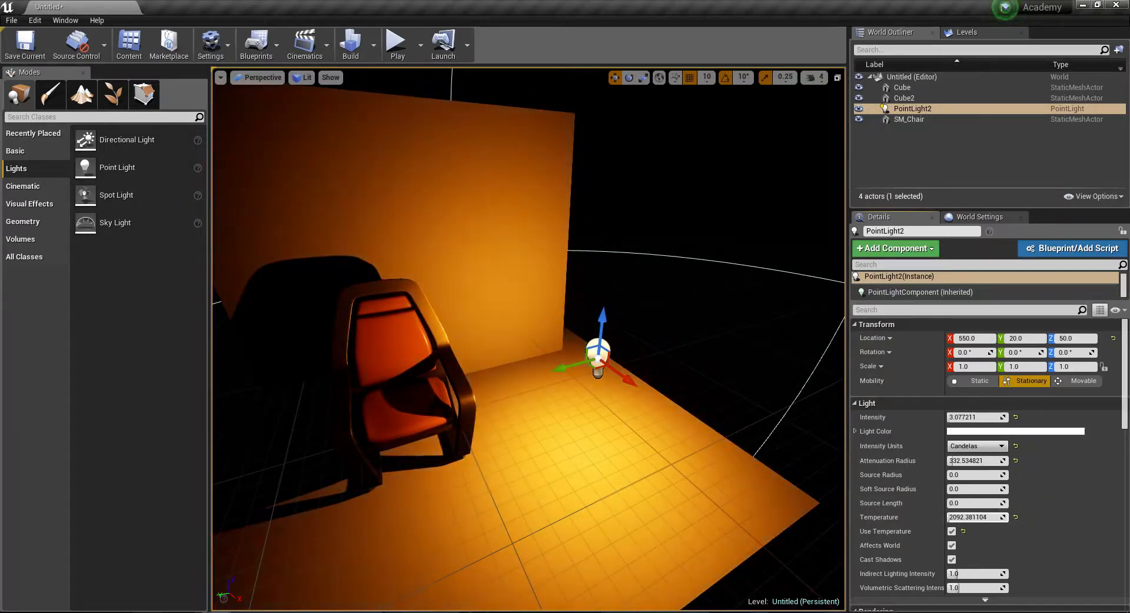
left_click_drag(952, 518, 956, 518)
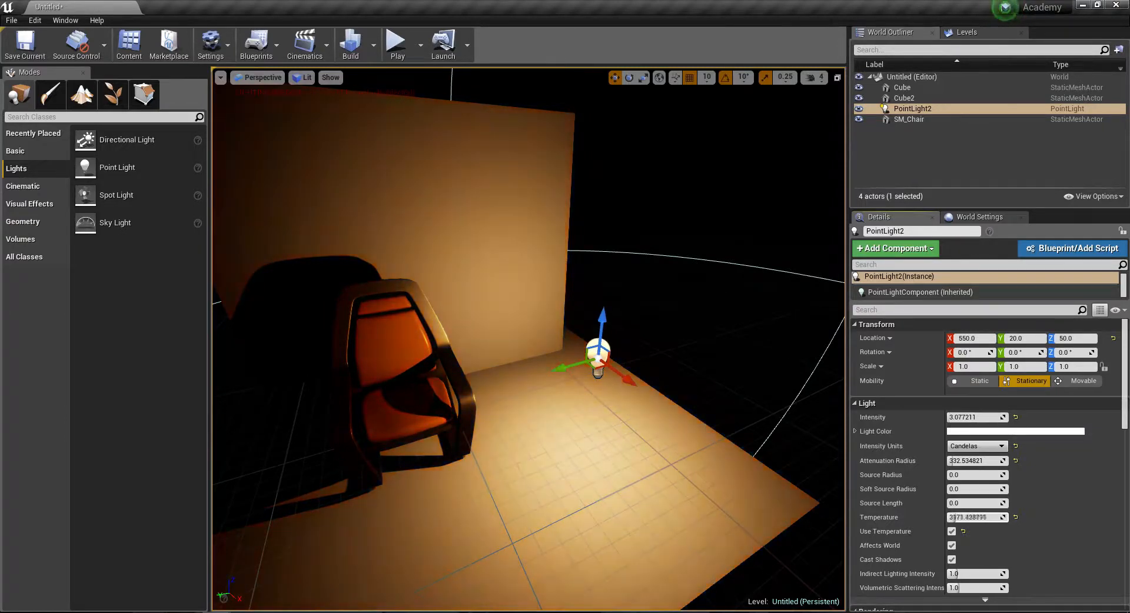
left_click(1015, 518)
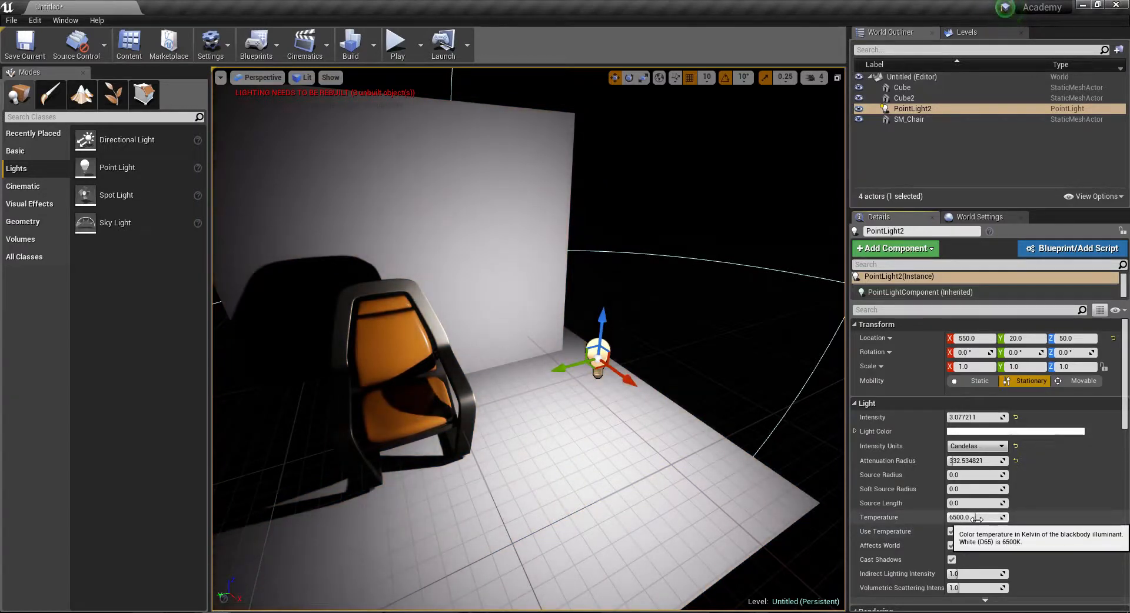
- Switch to Chrome, examine several Kelvin light charts in the image results, and return to the Unreal Editor level
right_click_drag(664, 406, 653, 386)
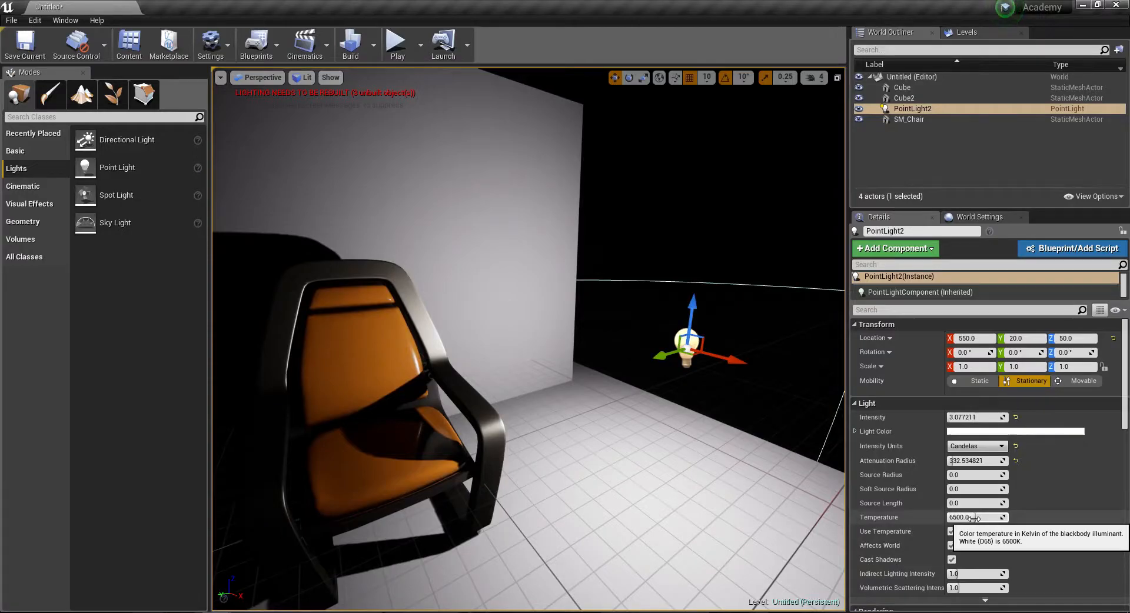
mouse_move(94, 612)
left_click(101, 591)
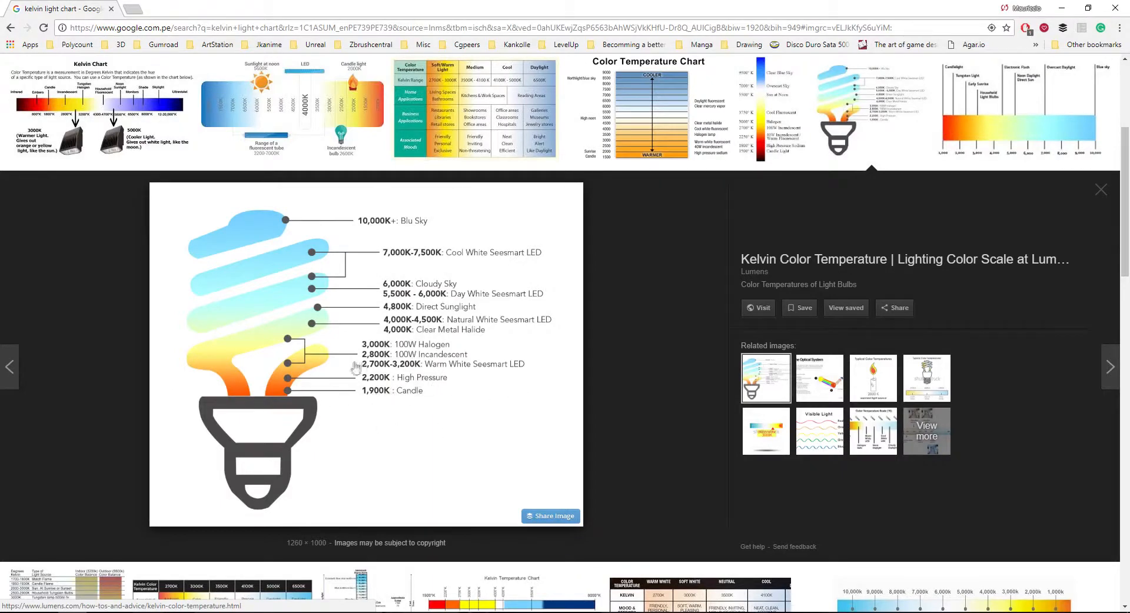
left_click(498, 120)
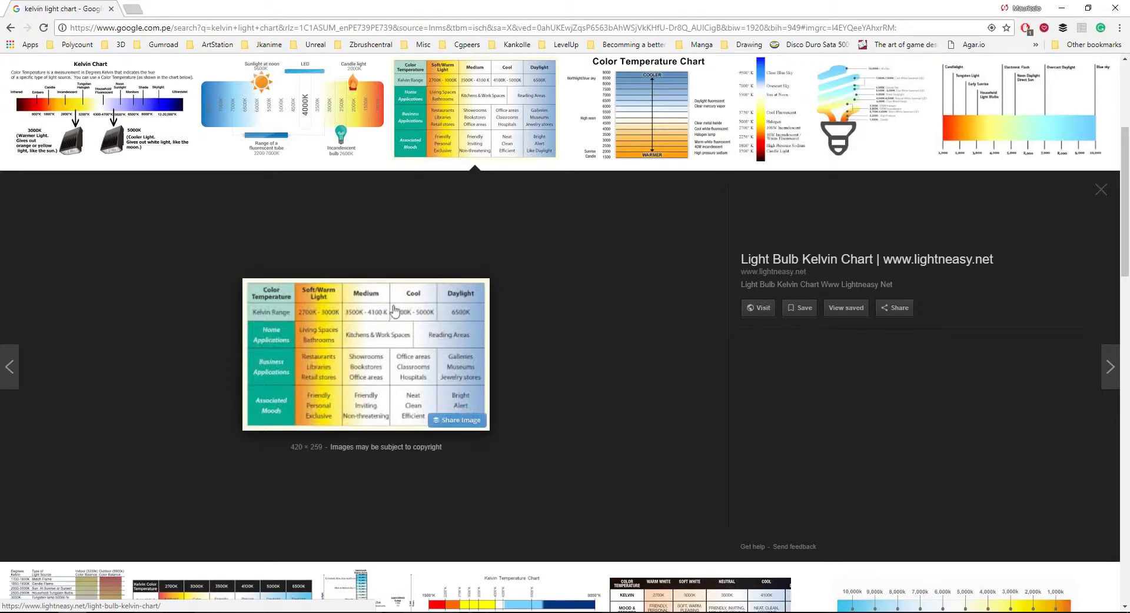
left_click(781, 126)
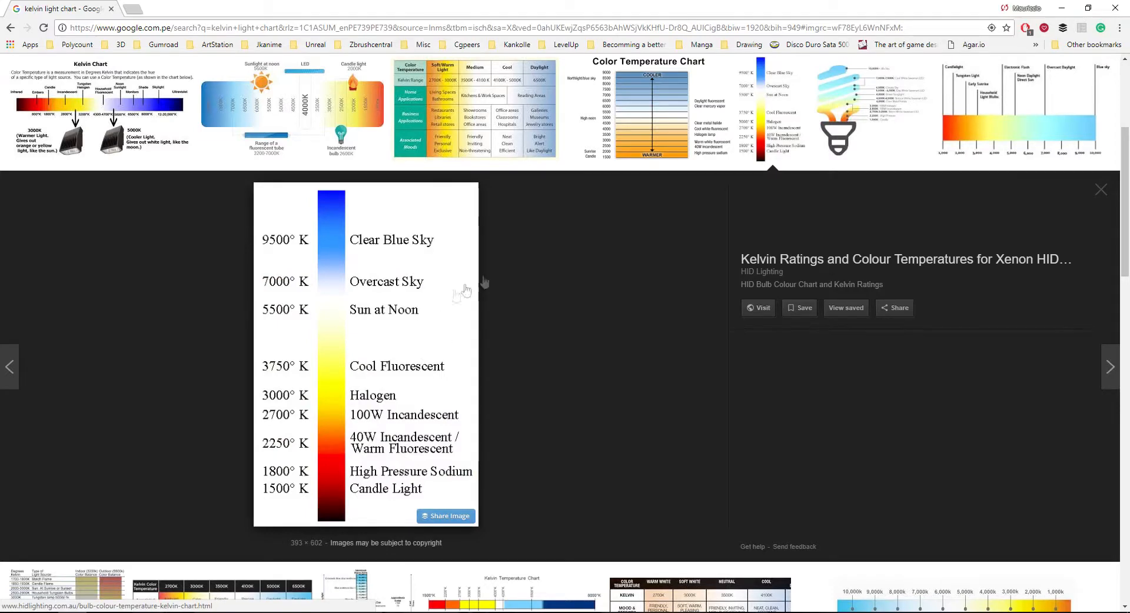
mouse_move(217, 612)
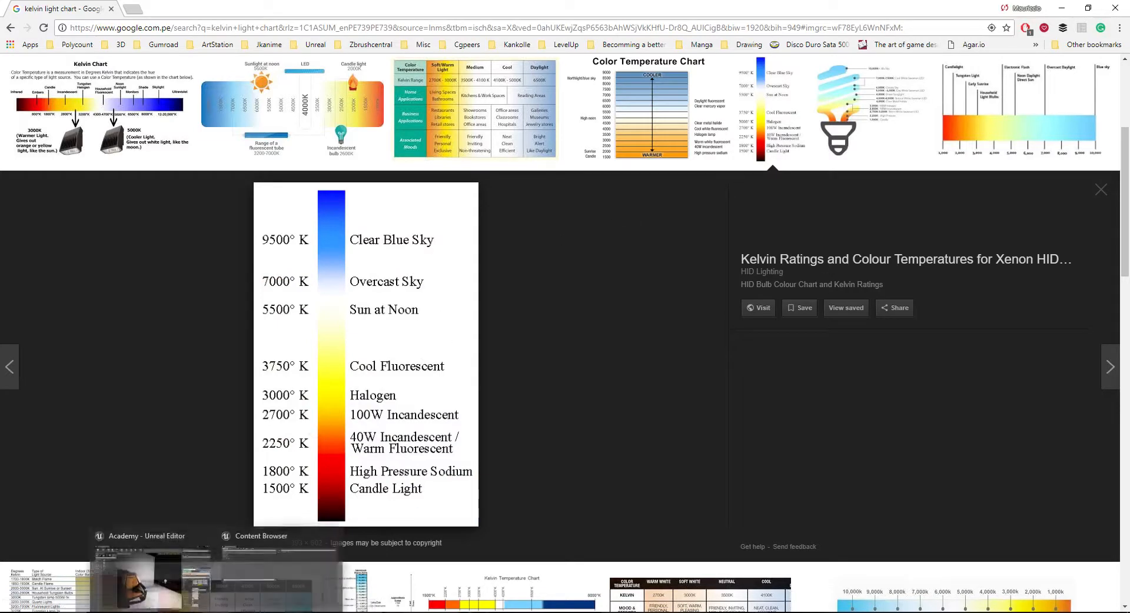
left_click(154, 577)
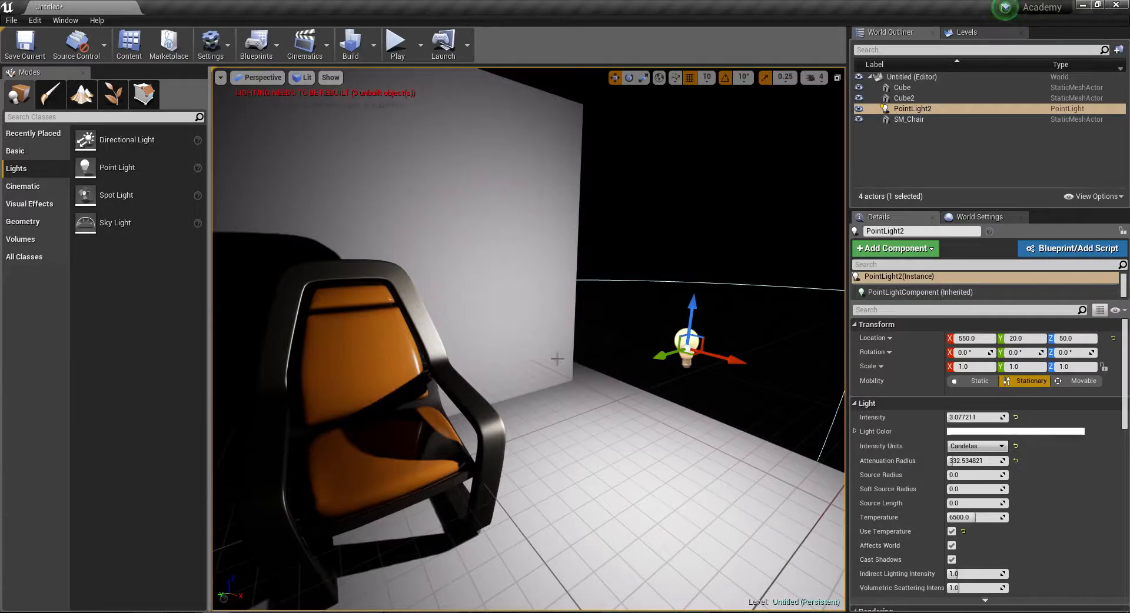
- Try a temperature of about 1890 combined with a cyan light color, discard the color and reset the temperature
right_click_drag(557, 358, 529, 358)
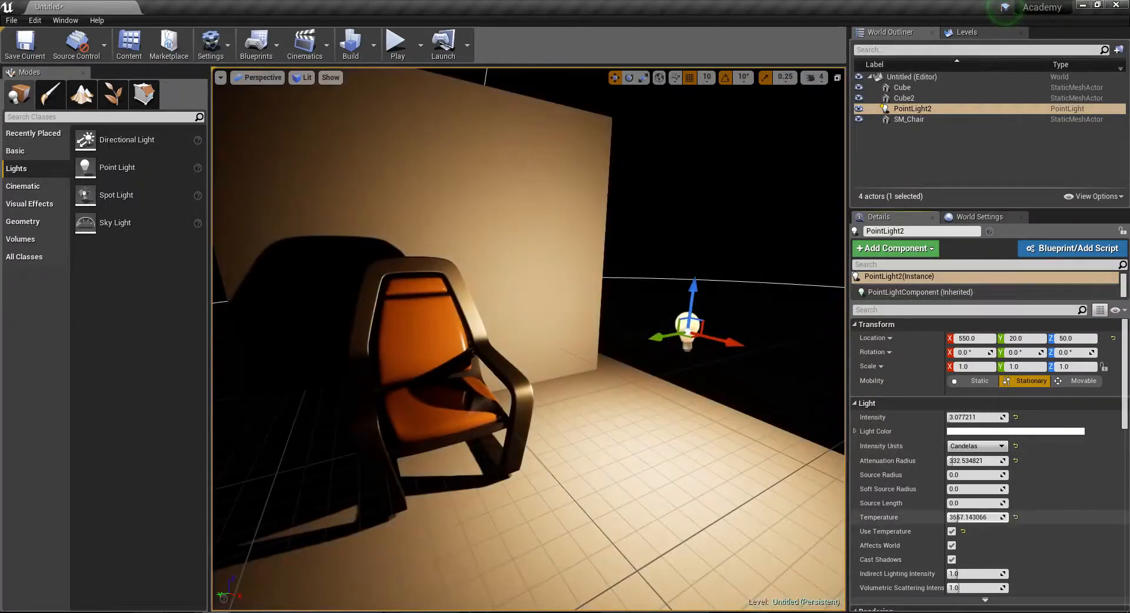
left_click_drag(958, 517, 948, 517)
left_click(983, 432)
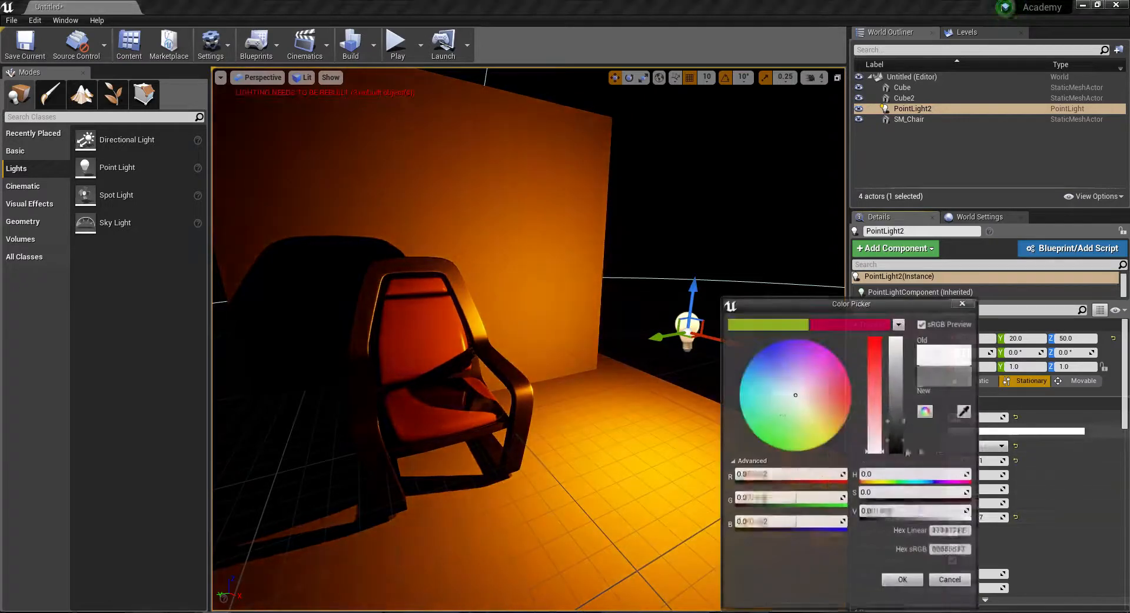
mouse_move(838, 370)
left_mouse_down()
mouse_move(854, 391)
mouse_move(839, 428)
mouse_move(809, 450)
mouse_move(740, 399)
left_mouse_up()
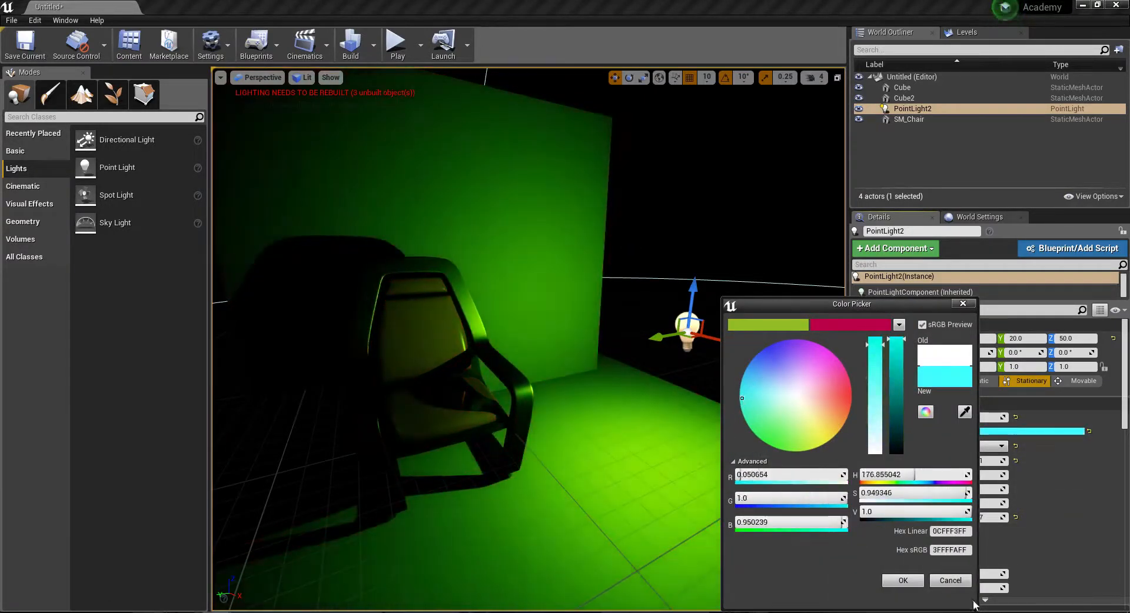
left_click(949, 580)
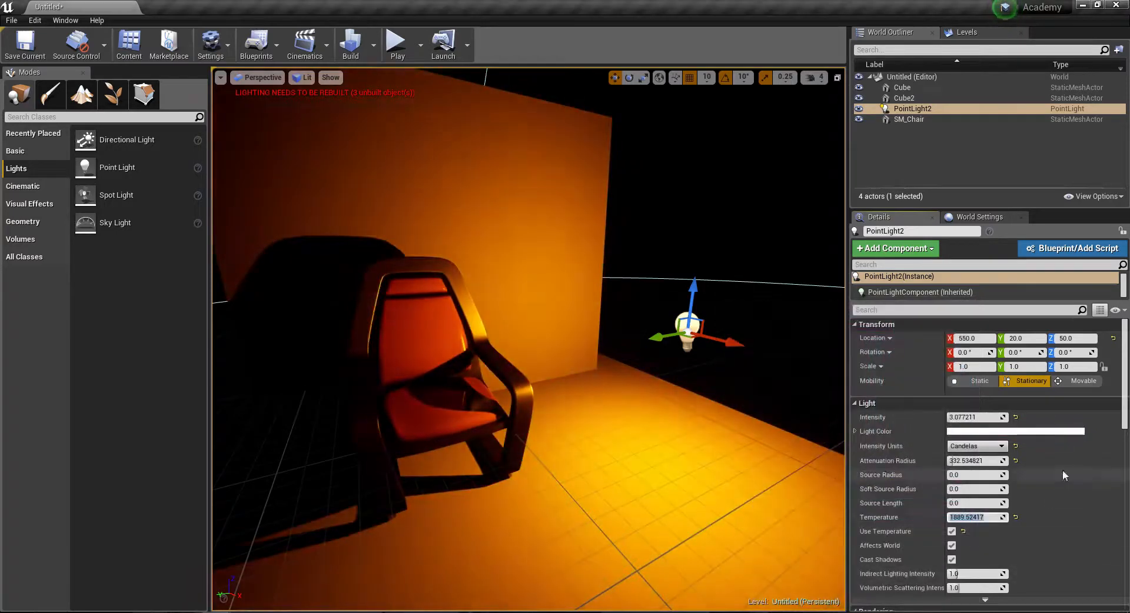
left_click(1015, 517)
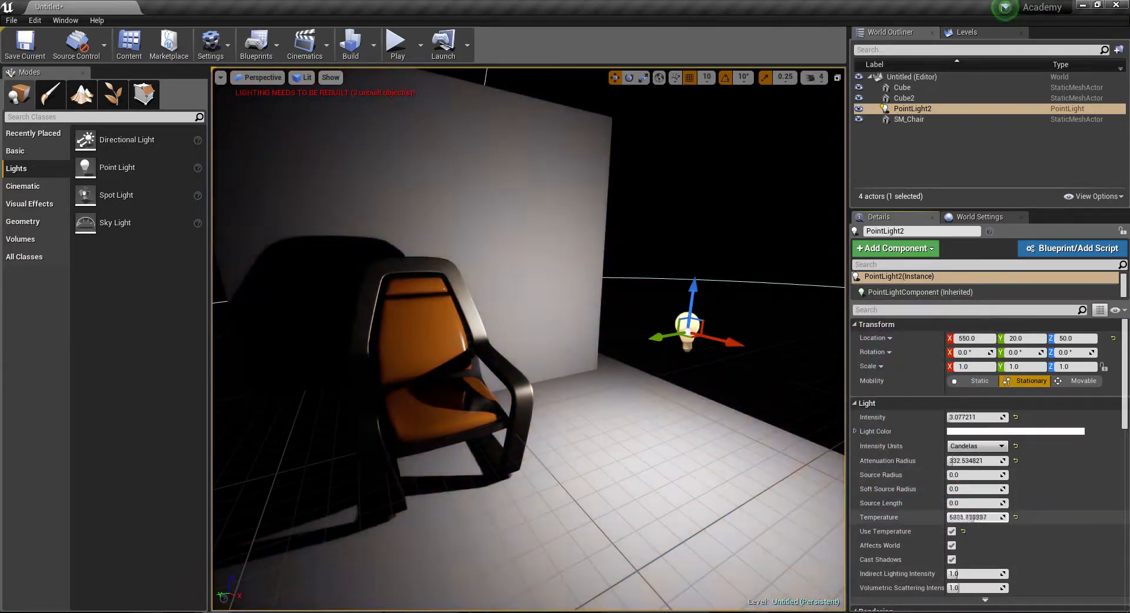
- Try raising the point light's temperature, reset it to its default and turn off Use Temperature
left_click_drag(970, 518, 986, 519)
left_click(1016, 518)
right_click_drag(706, 438, 759, 479)
left_click(952, 532)
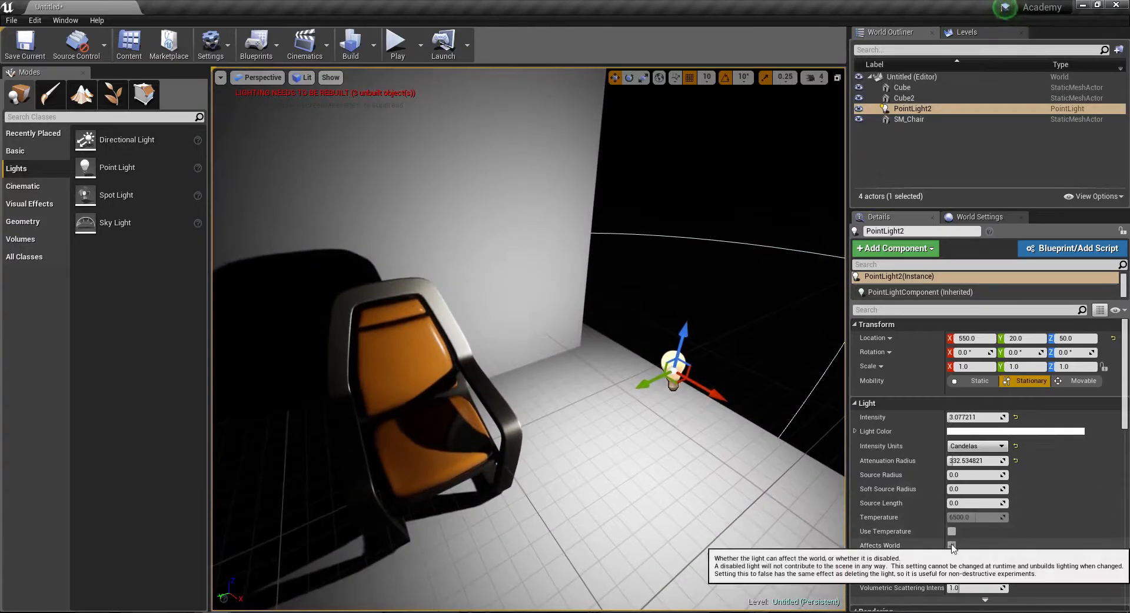
- Turn off Affects World for the point light and turn it back on
left_click(951, 546)
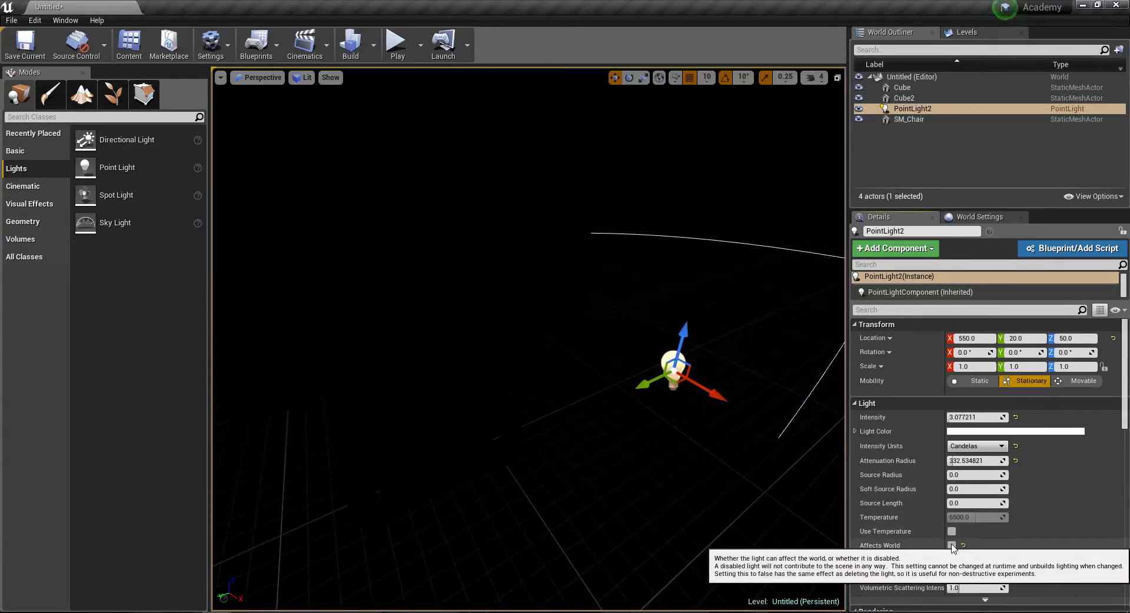
left_click(952, 545)
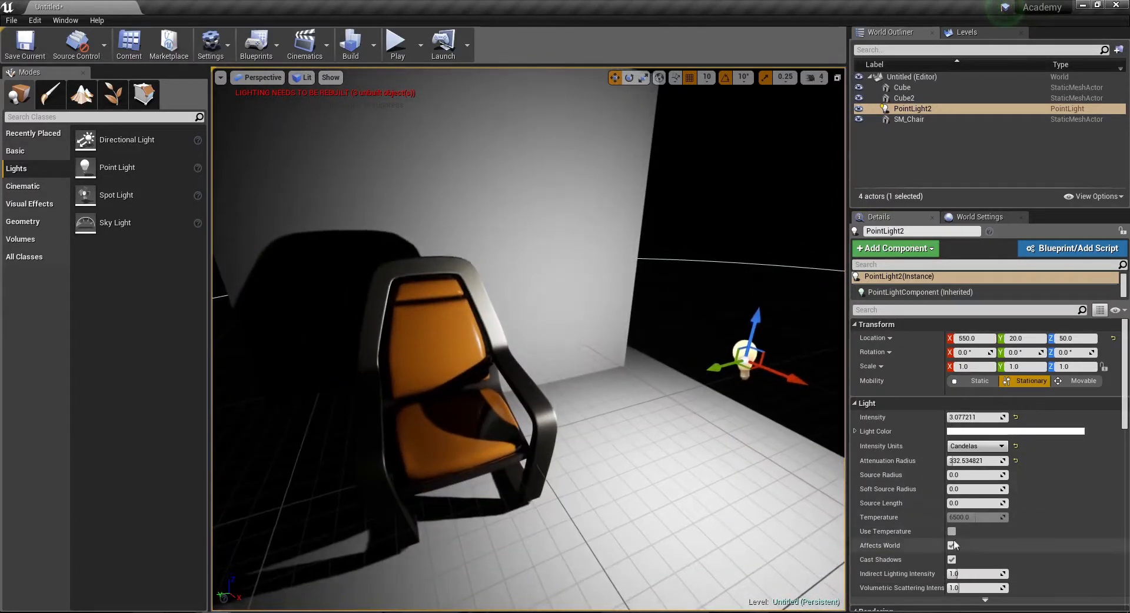
- Compare the scene with the point light's Affects World repeatedly off and on from different angles, leaving it enabled
left_click(951, 546)
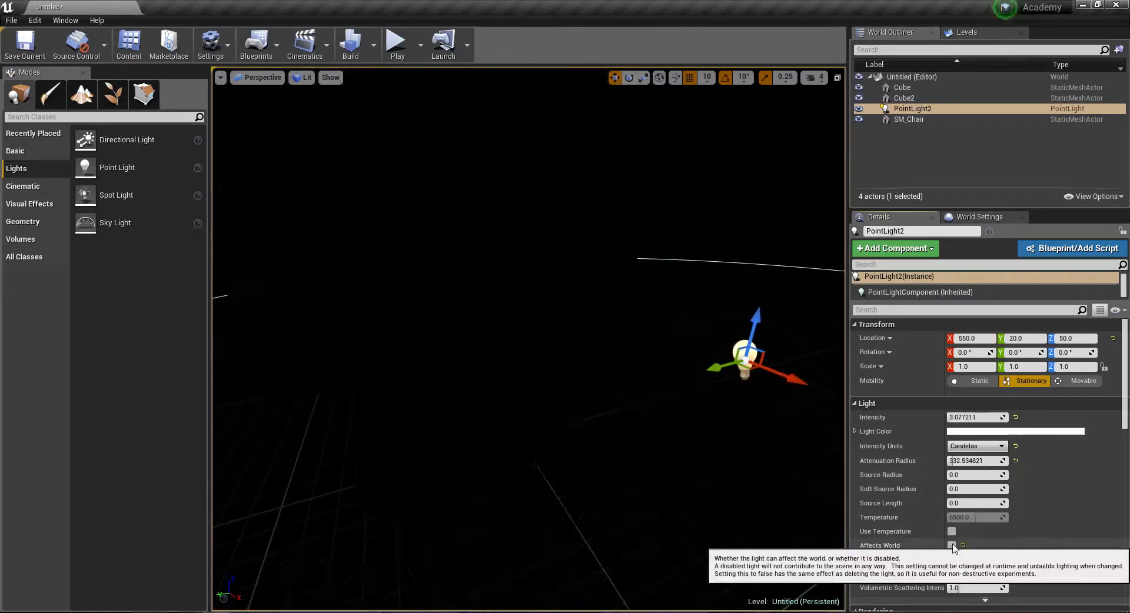
left_click(951, 546)
left_click(951, 546)
left_click(951, 545)
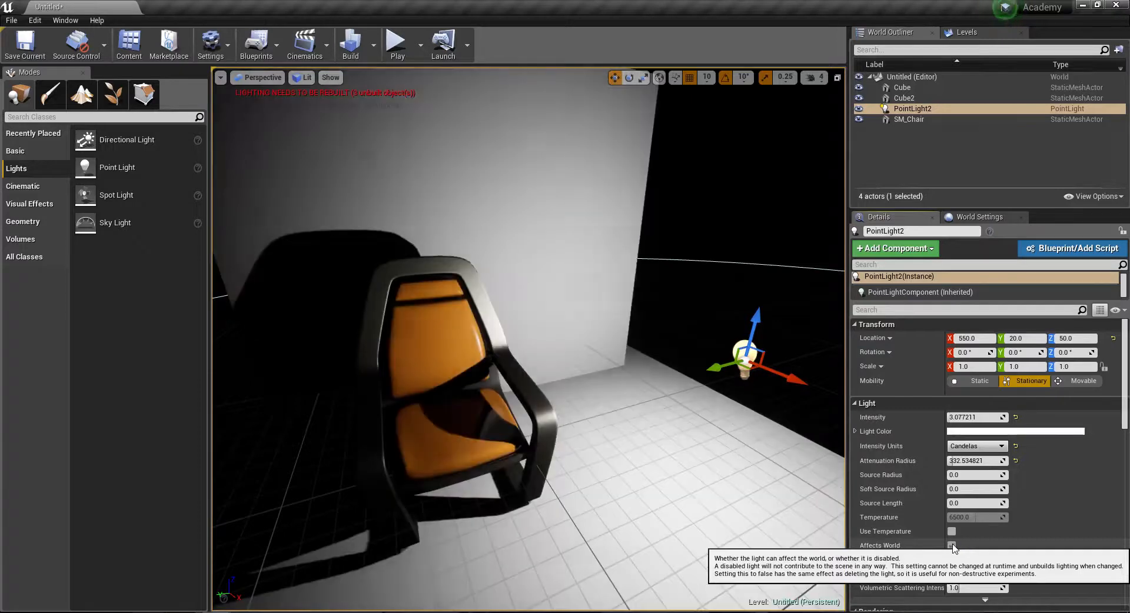
left_click(951, 545)
left_click(951, 545)
left_click(951, 546)
left_click(952, 545)
left_click_drag(706, 406, 627, 354, "alt")
right_click_drag(757, 399, 792, 426)
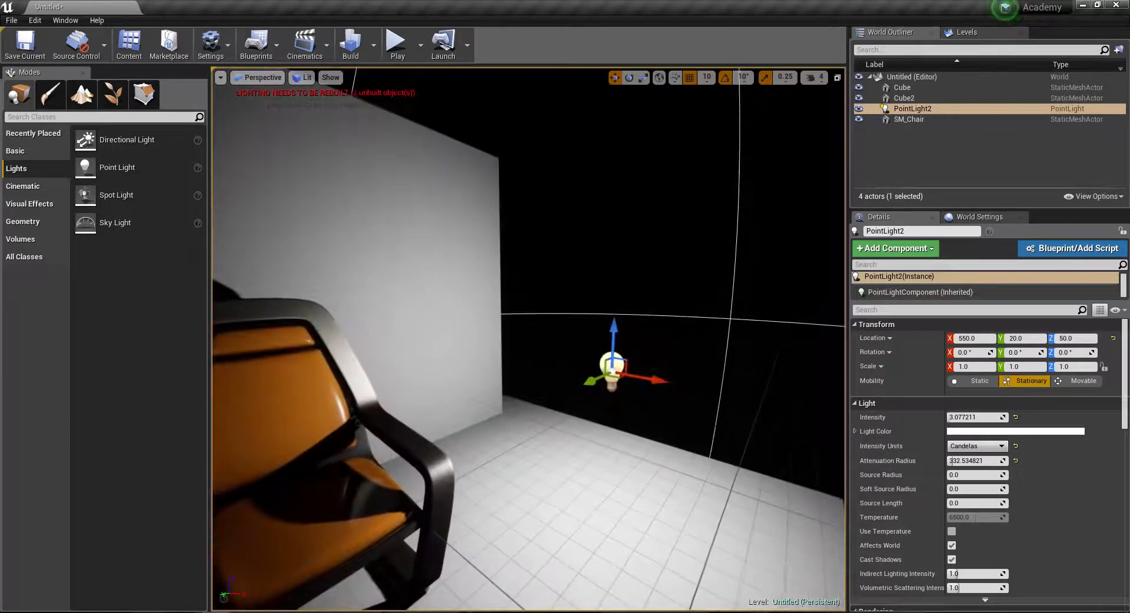
left_click(951, 545)
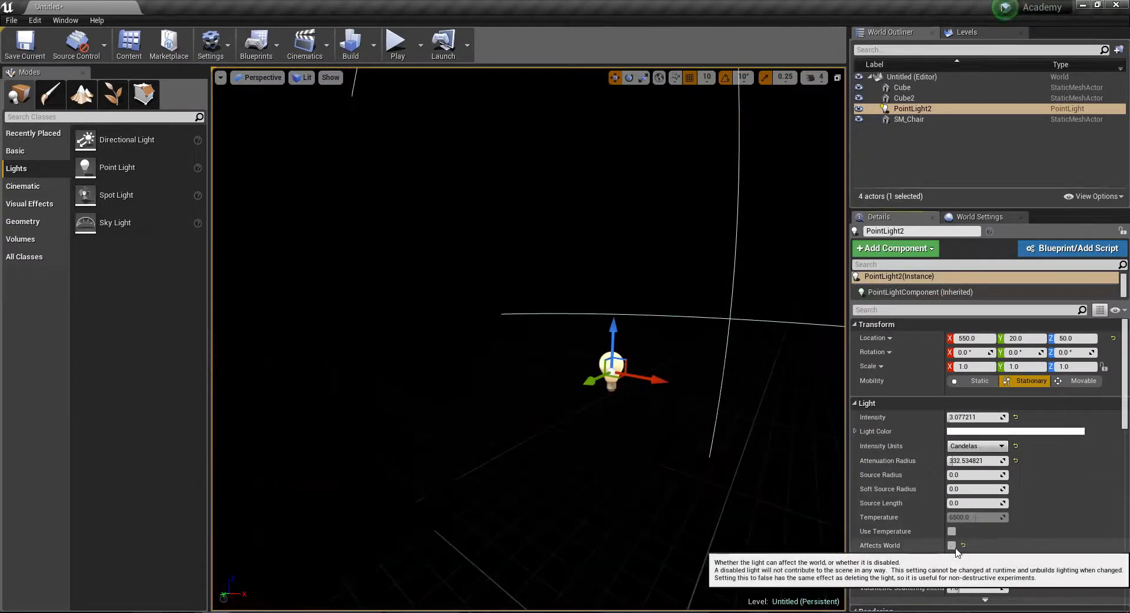
left_click(951, 545)
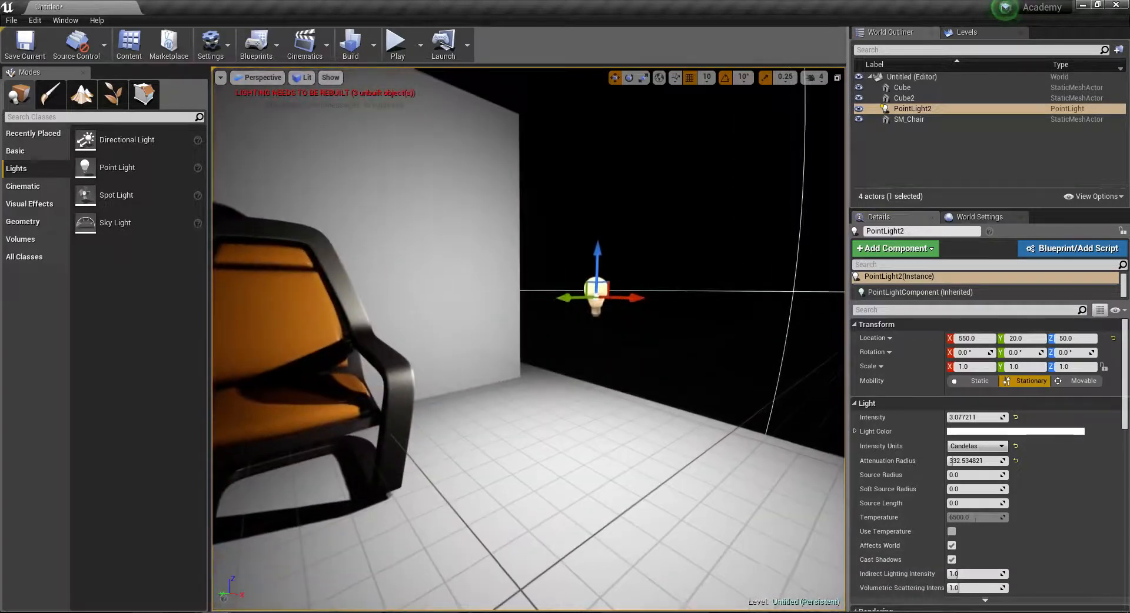
mouse_move(589, 353)
right_mouse_down()
mouse_move(542, 353)
mouse_move(583, 366)
right_mouse_up()
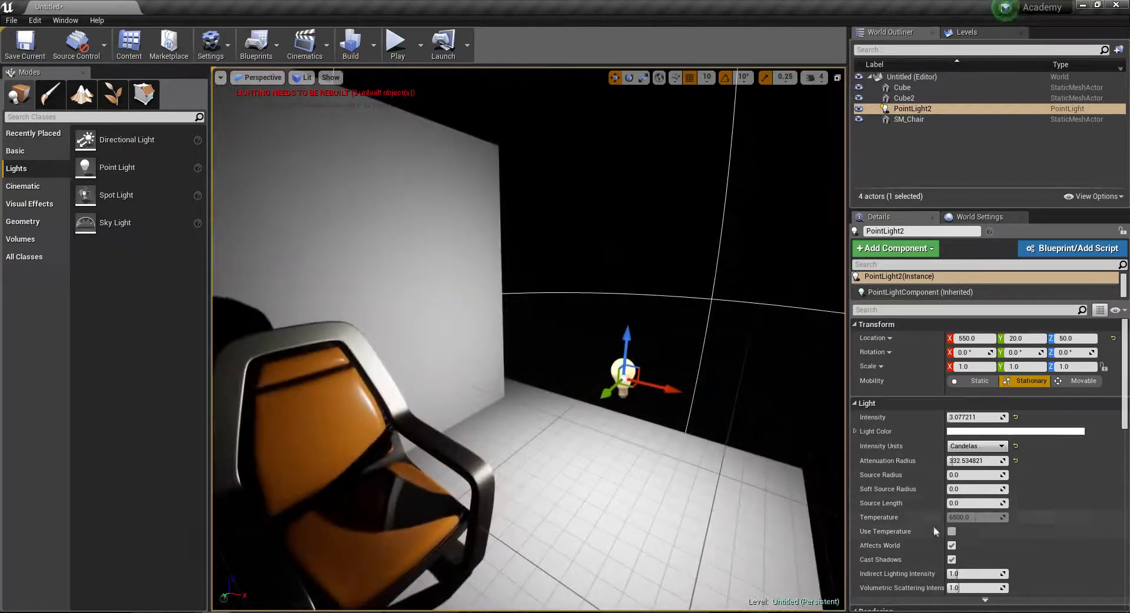
left_click(951, 545)
left_click(951, 546)
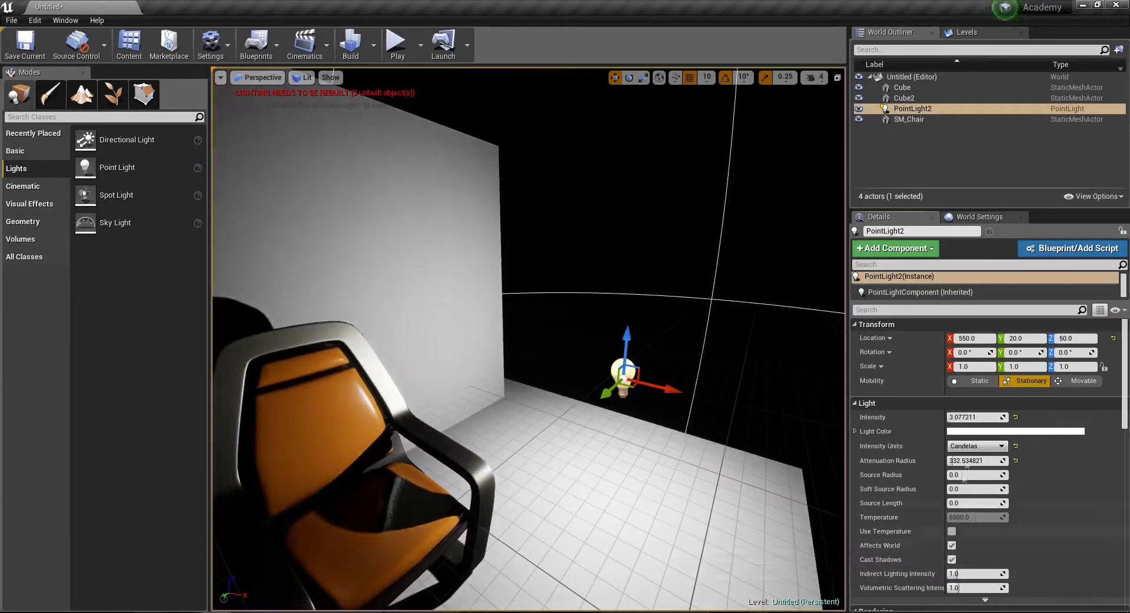
- Raise the point light's intensity to about 14.36 candelas and toggle Cast Shadows off and on repeatedly, leaving it enabled
mouse_move(958, 417)
left_mouse_down()
mouse_move(930, 417)
mouse_move(1000, 416)
mouse_move(956, 417)
mouse_move(971, 417)
left_mouse_up()
right_click_drag(788, 436, 744, 535)
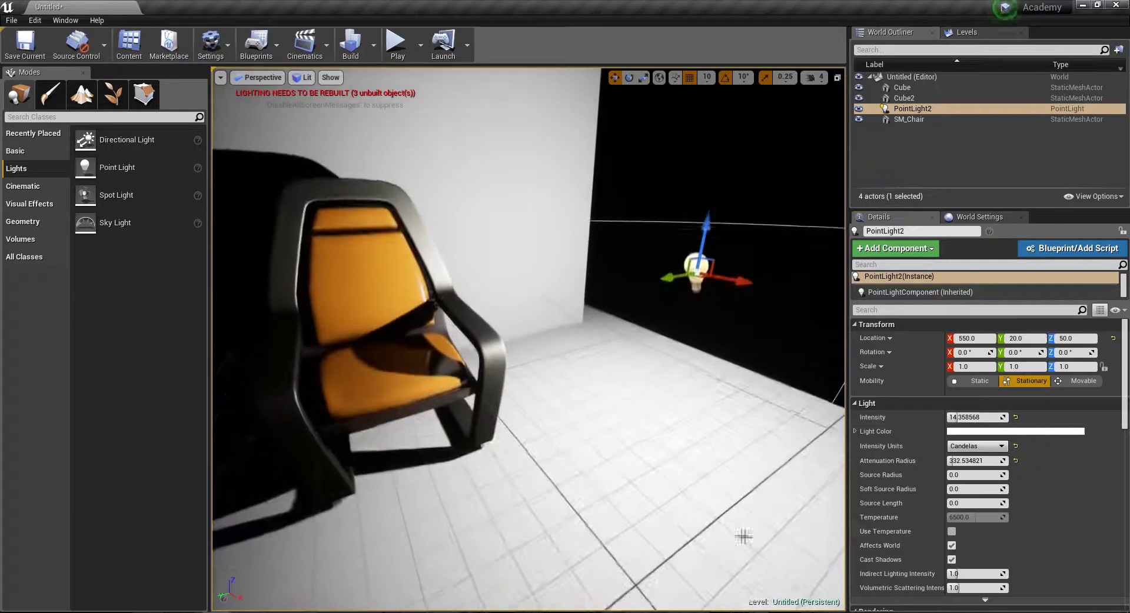
left_click(952, 560)
left_click(951, 560)
left_click(951, 561)
left_click(950, 561)
right_click_drag(747, 471, 816, 479)
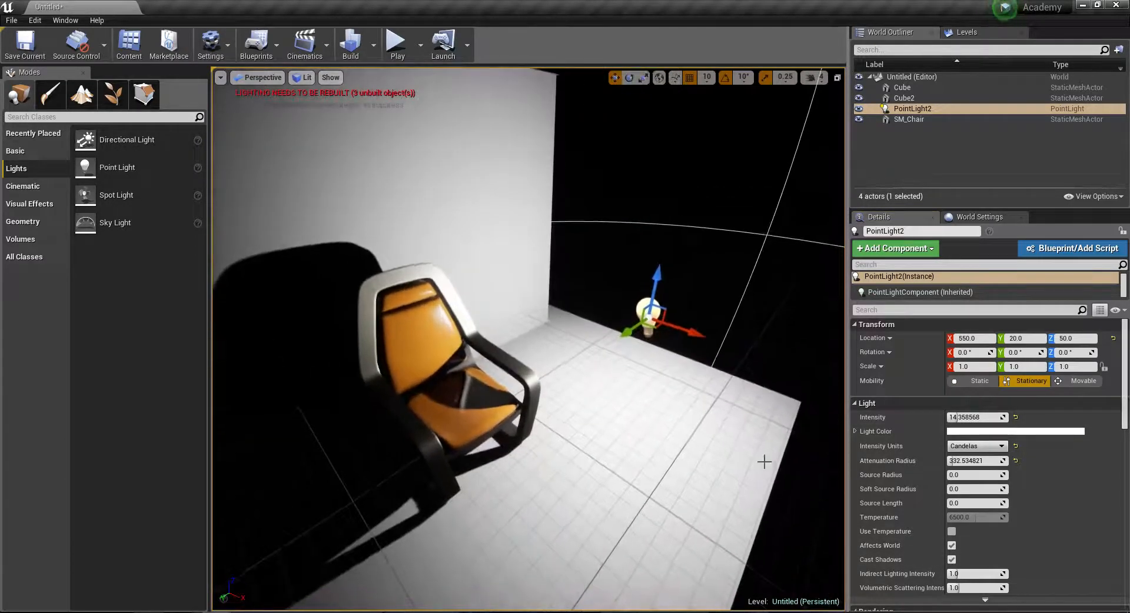
left_click(951, 559)
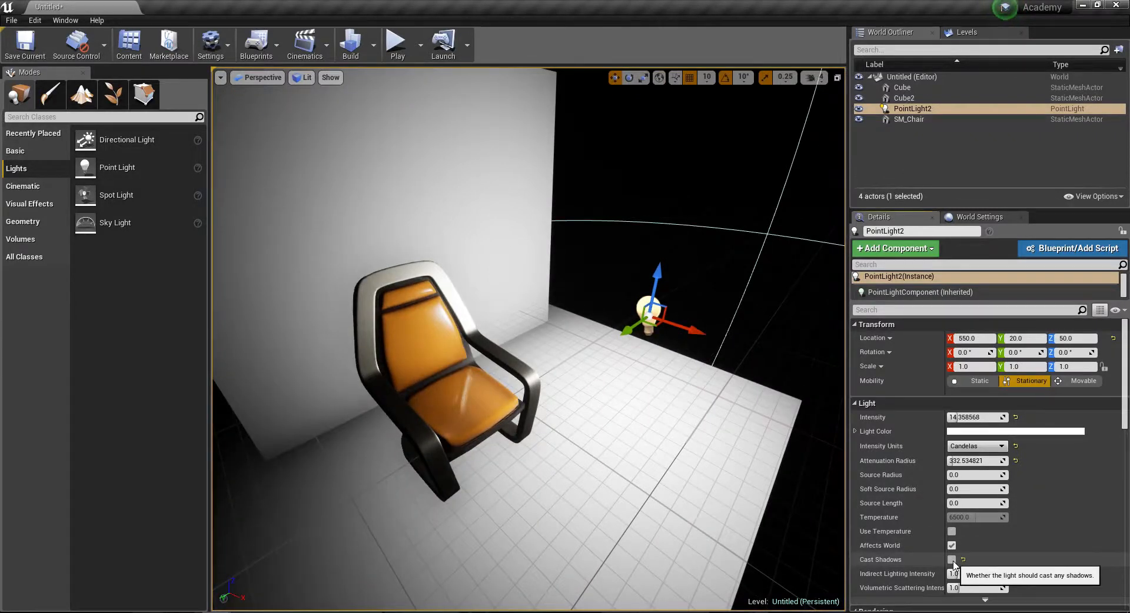
left_click(951, 561)
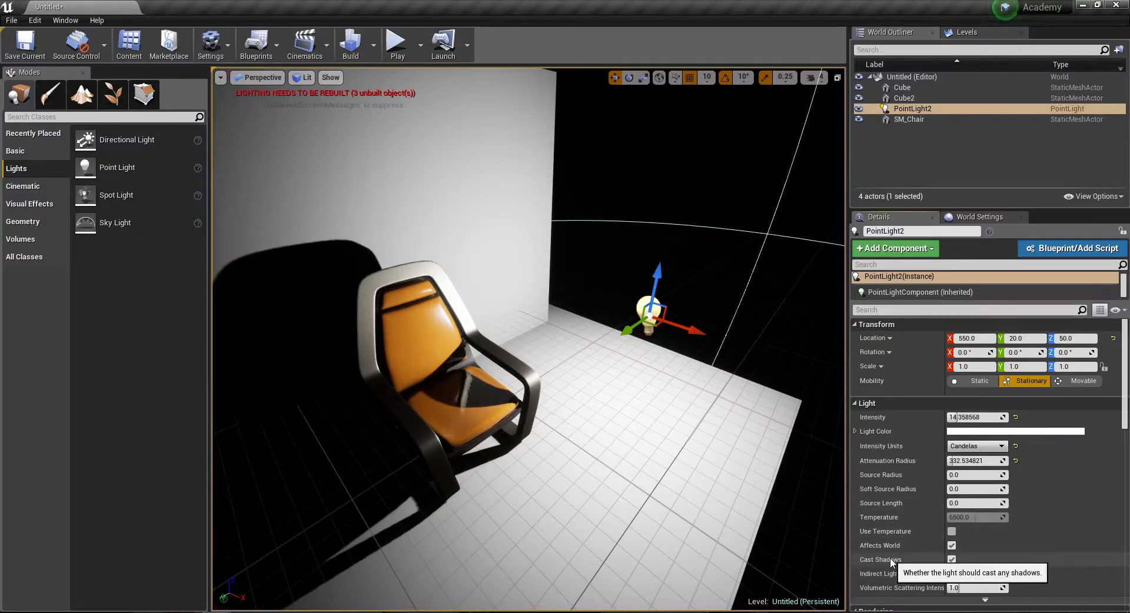
left_click(953, 563)
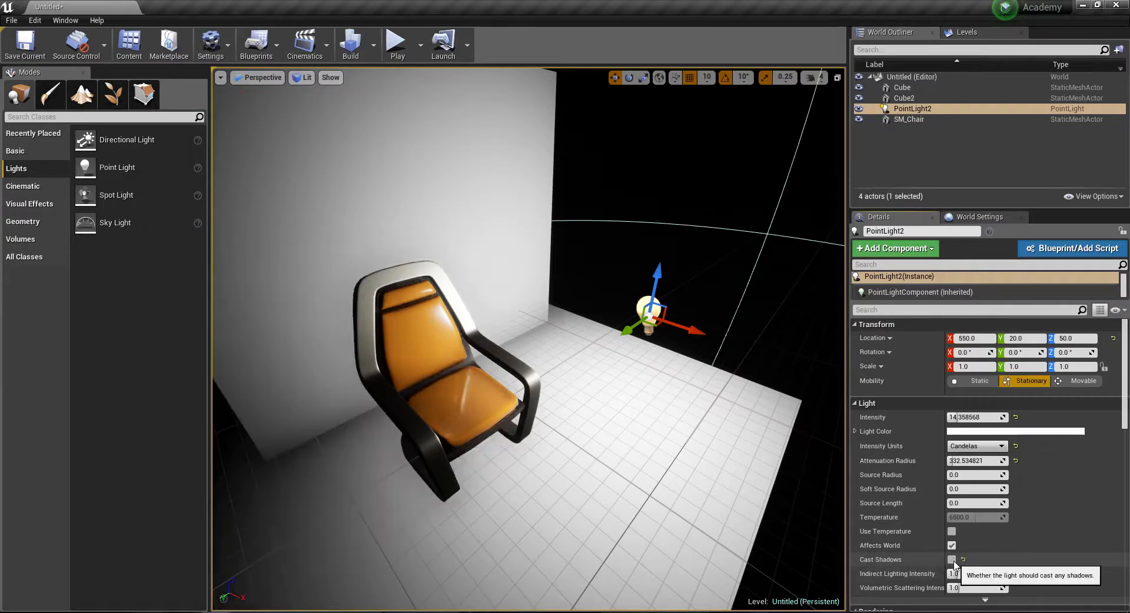
left_click(952, 560)
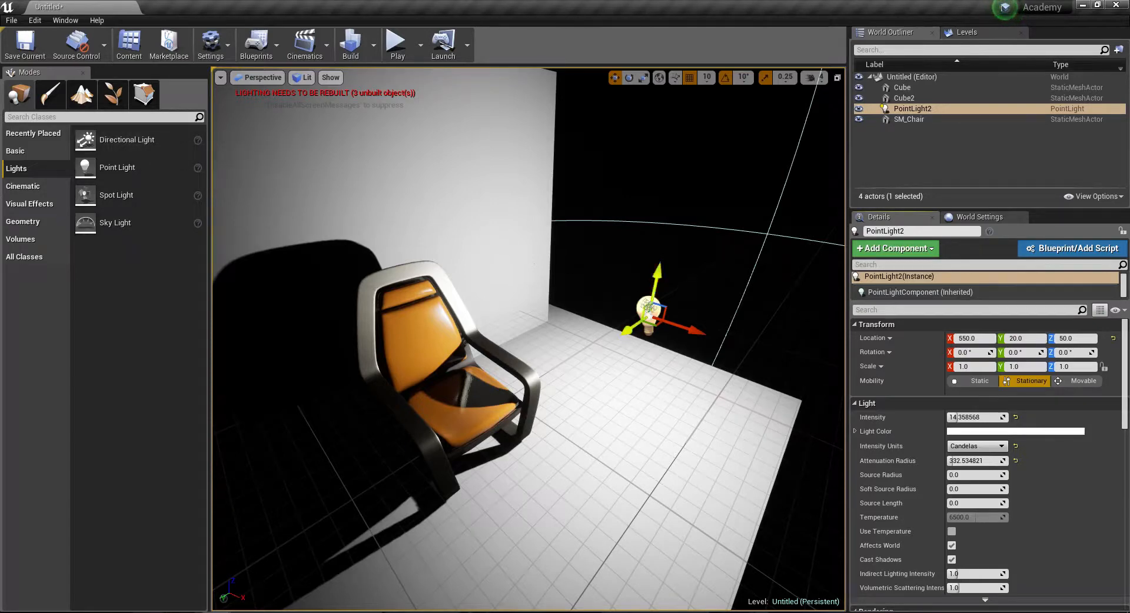
- Move the point light to X 520, Y 70 and give it a pale cyan light color with red about 0.74
left_click_drag(652, 322, 560, 341)
left_click_drag(695, 412, 635, 388, "alt")
left_click(1013, 431)
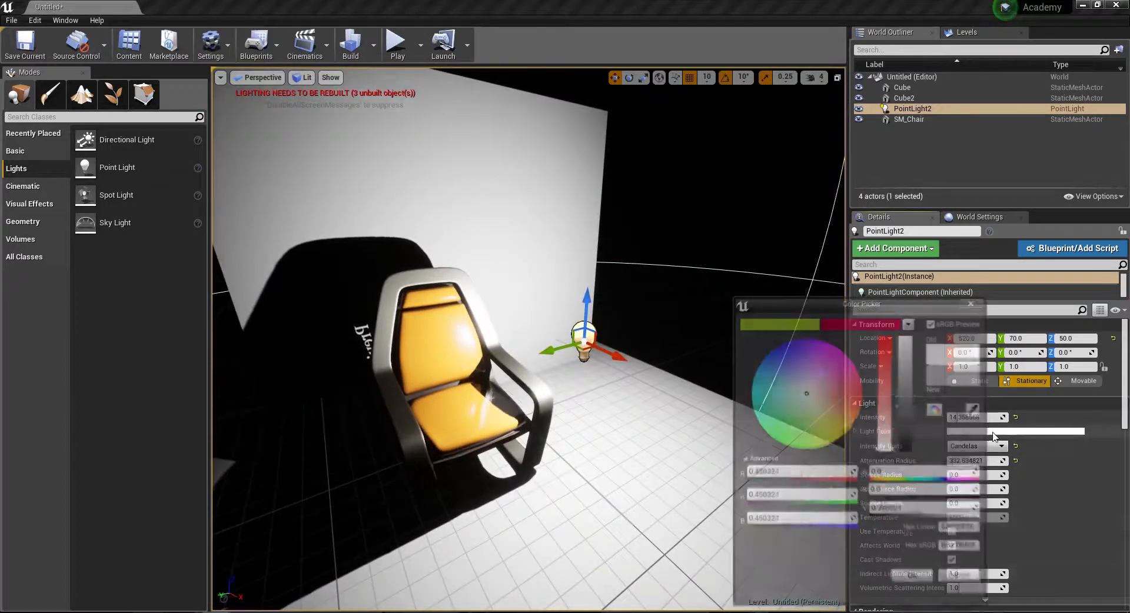
left_click(799, 395)
left_click_drag(798, 395, 793, 393)
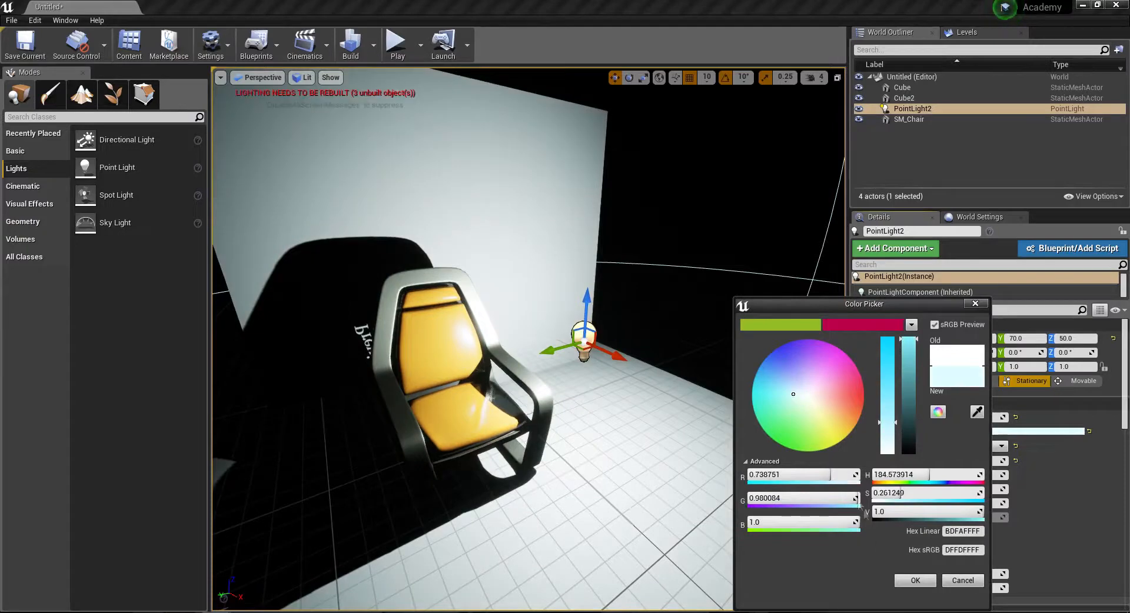
left_click(926, 583)
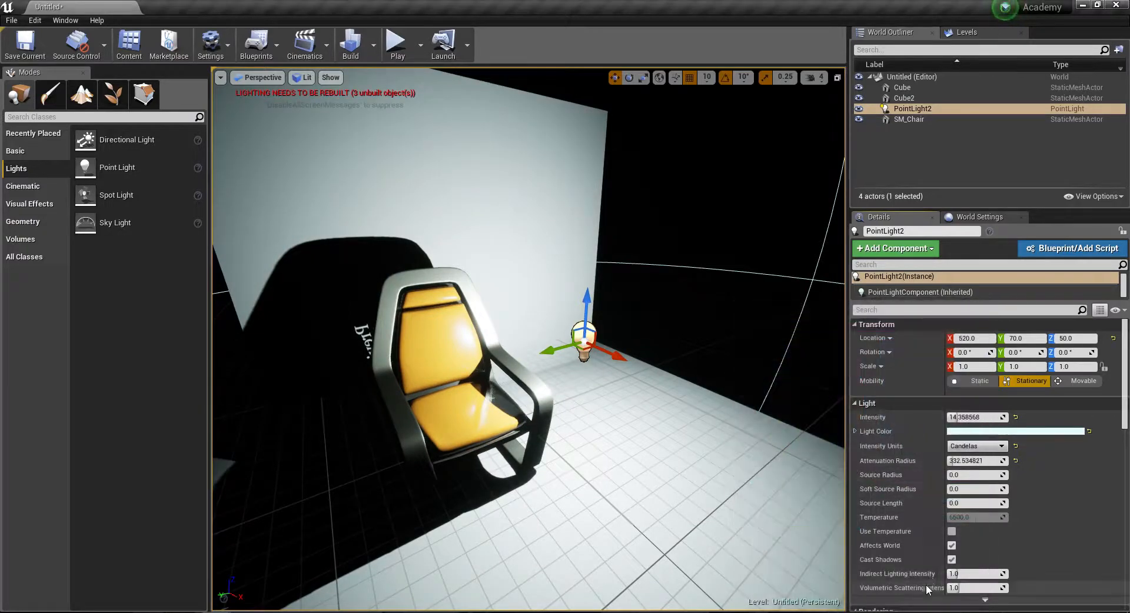
- Turn off Cast Shadows for the point light and place a duplicate on the opposite side of the chair at X 470, Y 0
left_click(952, 561)
right_click_drag(638, 479, 614, 485)
left_click_drag(664, 445, 662, 355)
mouse_move(653, 409)
right_mouse_down()
mouse_move(676, 383)
mouse_move(659, 412)
mouse_move(671, 427)
mouse_move(668, 412)
mouse_move(636, 418)
right_mouse_up()
right_click_drag(566, 335, 582, 336)
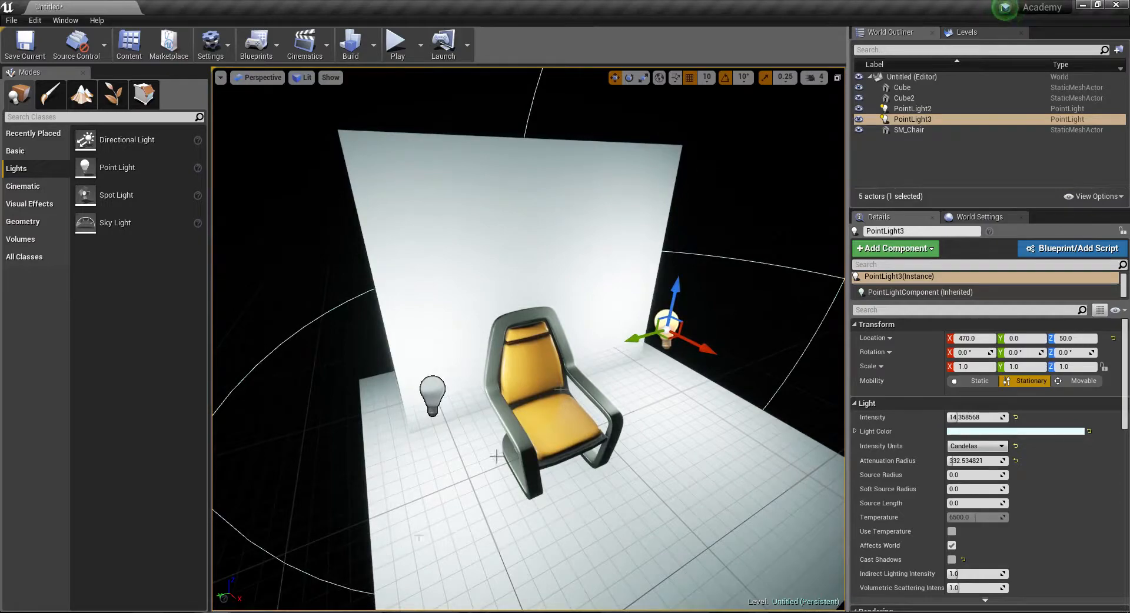
right_click_drag(538, 495, 621, 484)
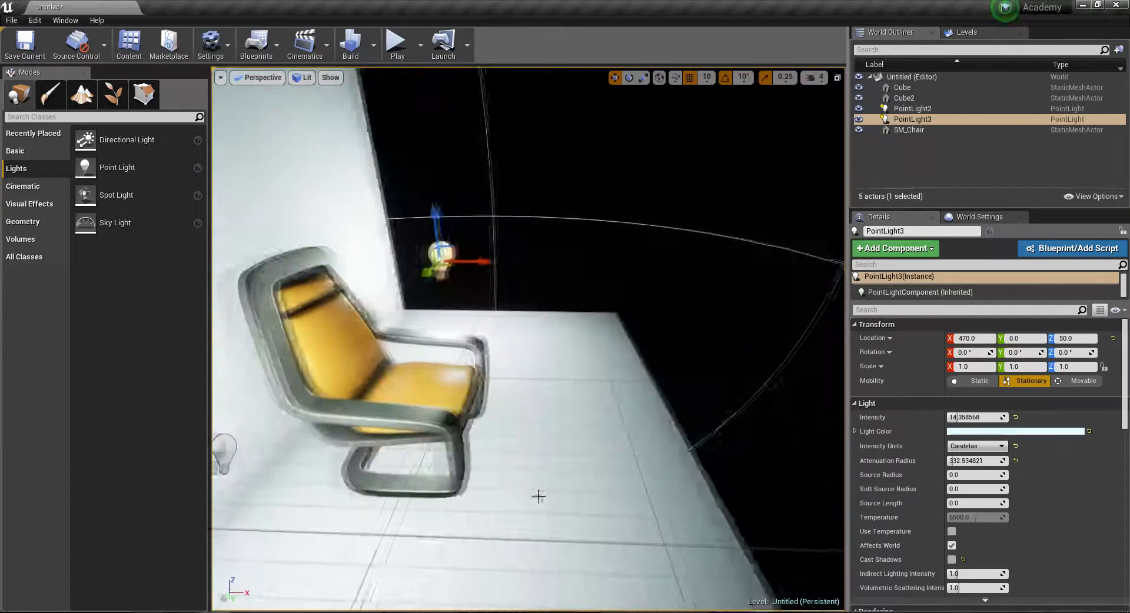
right_click_drag(359, 334, 314, 362)
mouse_move(439, 367)
right_mouse_down()
mouse_move(412, 353)
mouse_move(451, 359)
mouse_move(439, 367)
right_mouse_up()
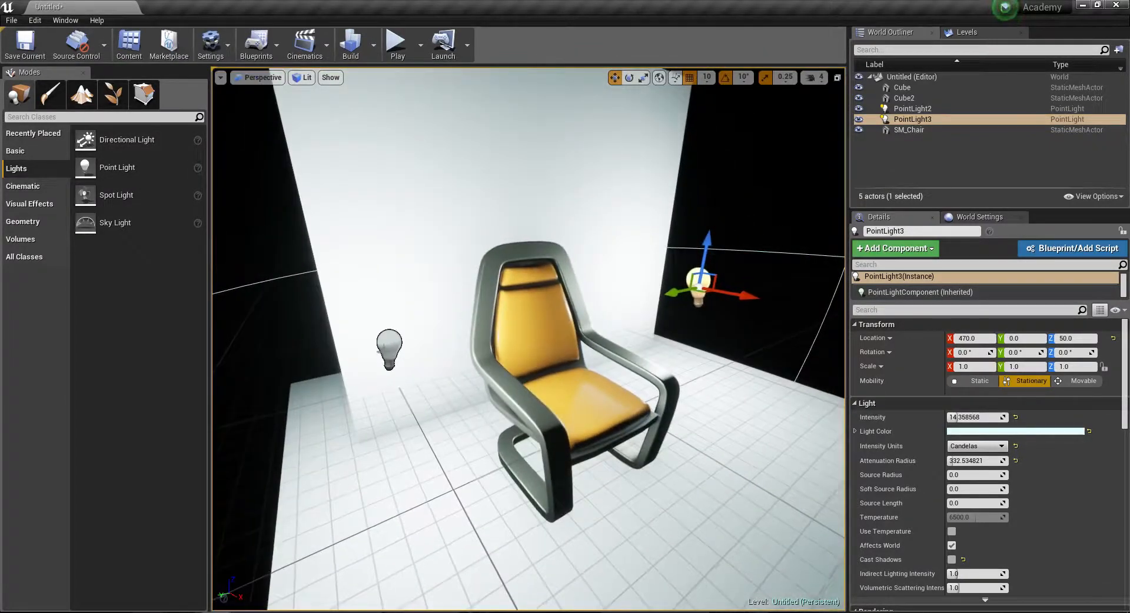
- Turn Cast Shadows back on for both point lights, the original and its duplicate
left_click(387, 348)
left_click_drag(386, 348, 329, 346, "alt")
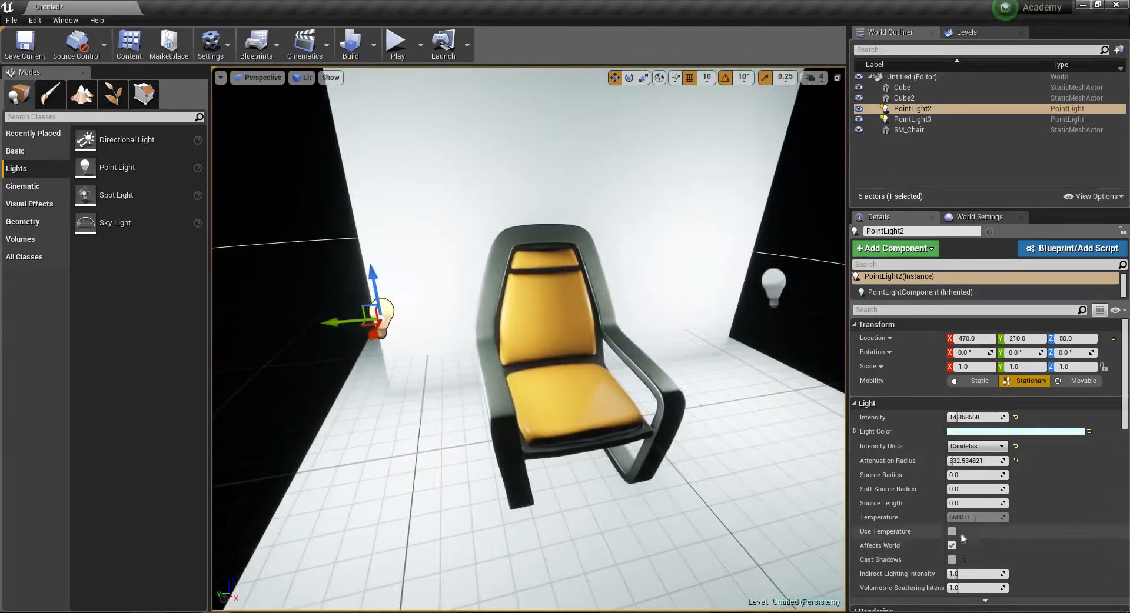
left_click(952, 560)
left_click(781, 281)
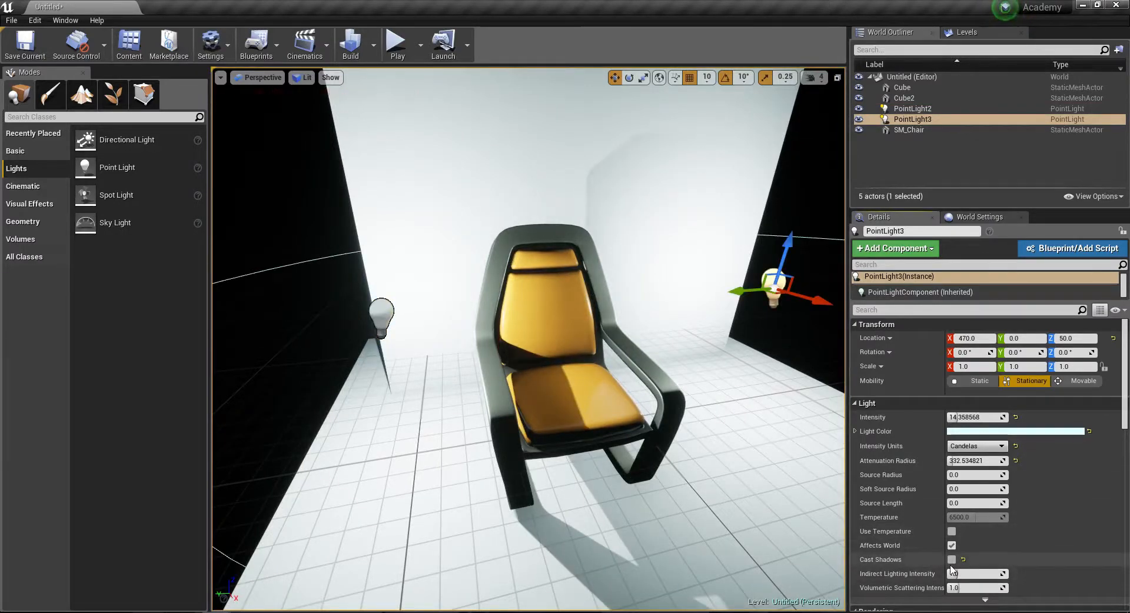
left_click(951, 561)
- Move the duplicate point light to about X 500, Y 20 and delete it
mouse_move(611, 365)
right_mouse_down()
mouse_move(647, 283)
mouse_move(624, 388)
mouse_move(623, 353)
right_mouse_up()
mouse_move(682, 356)
left_mouse_down()
mouse_move(653, 376)
mouse_move(703, 368)
mouse_move(603, 358)
mouse_move(600, 371)
mouse_move(719, 329)
mouse_move(676, 409)
mouse_move(719, 400)
mouse_move(682, 377)
mouse_move(689, 364)
left_mouse_up()
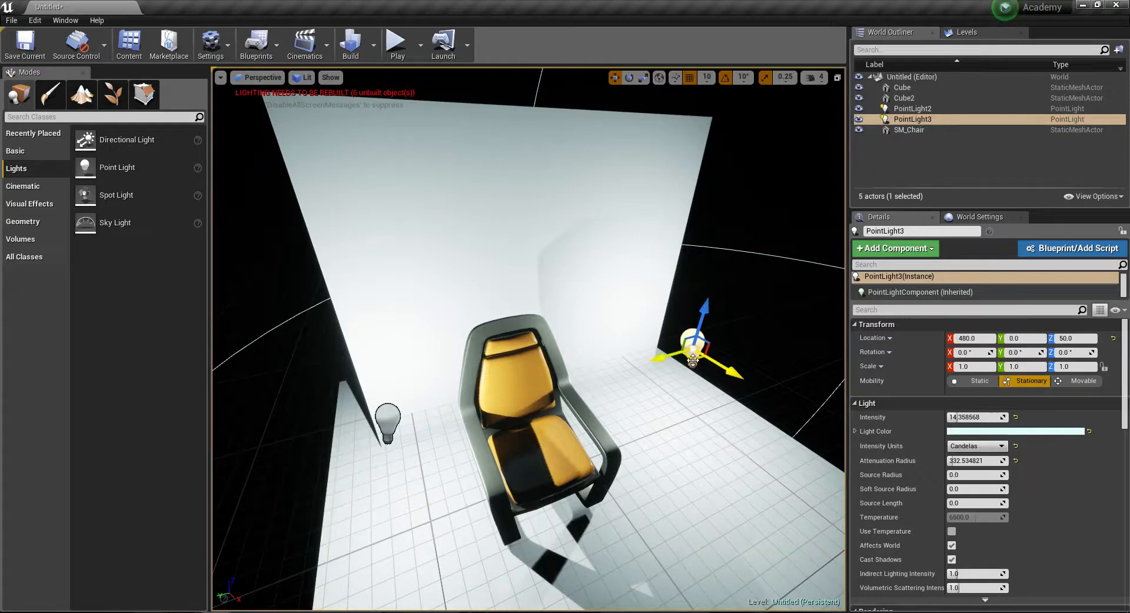
mouse_move(693, 361)
left_mouse_down()
mouse_move(675, 395)
mouse_move(661, 330)
mouse_move(676, 376)
mouse_move(716, 352)
mouse_move(683, 393)
mouse_move(693, 381)
left_mouse_up()
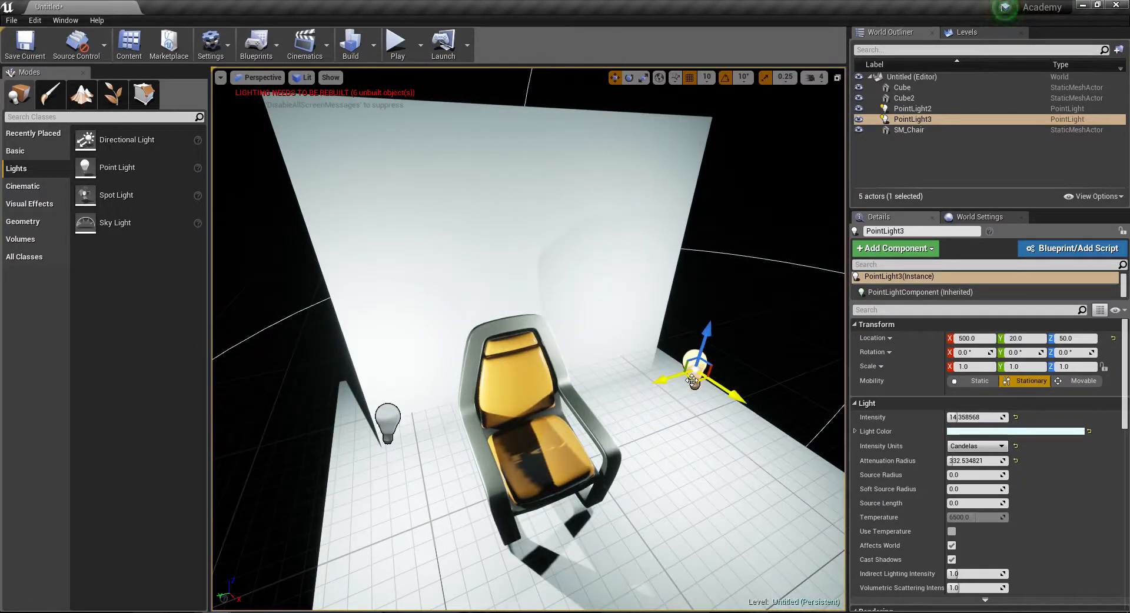
key("Delete")
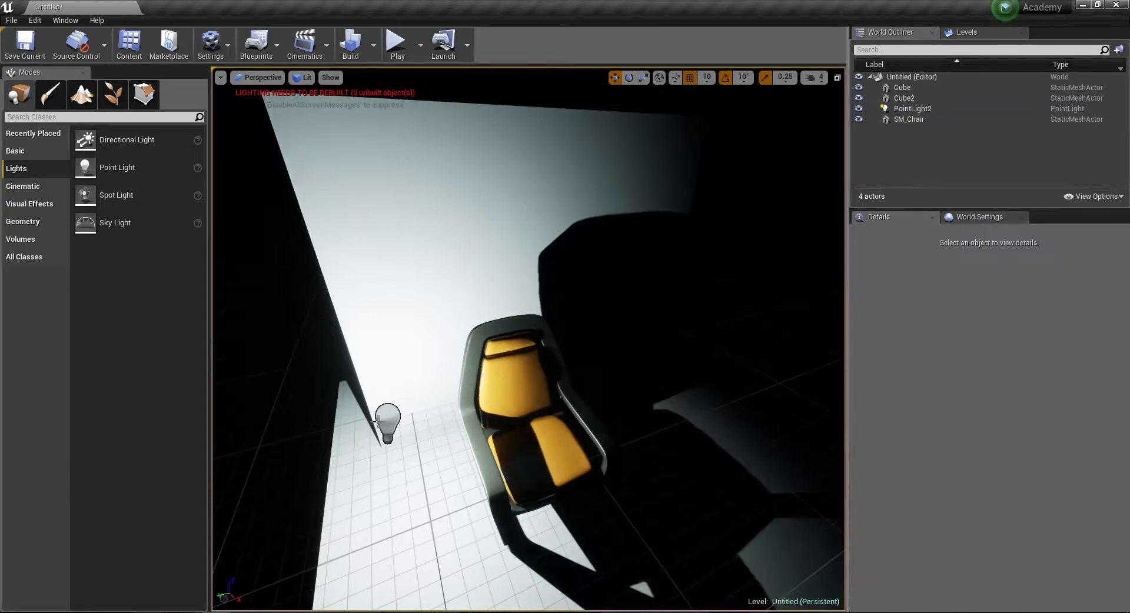
- Move the remaining point light to the other side of the chair at X 540, Y 60 and review its remaining light settings
left_click(391, 416)
left_click_drag(374, 436, 713, 435)
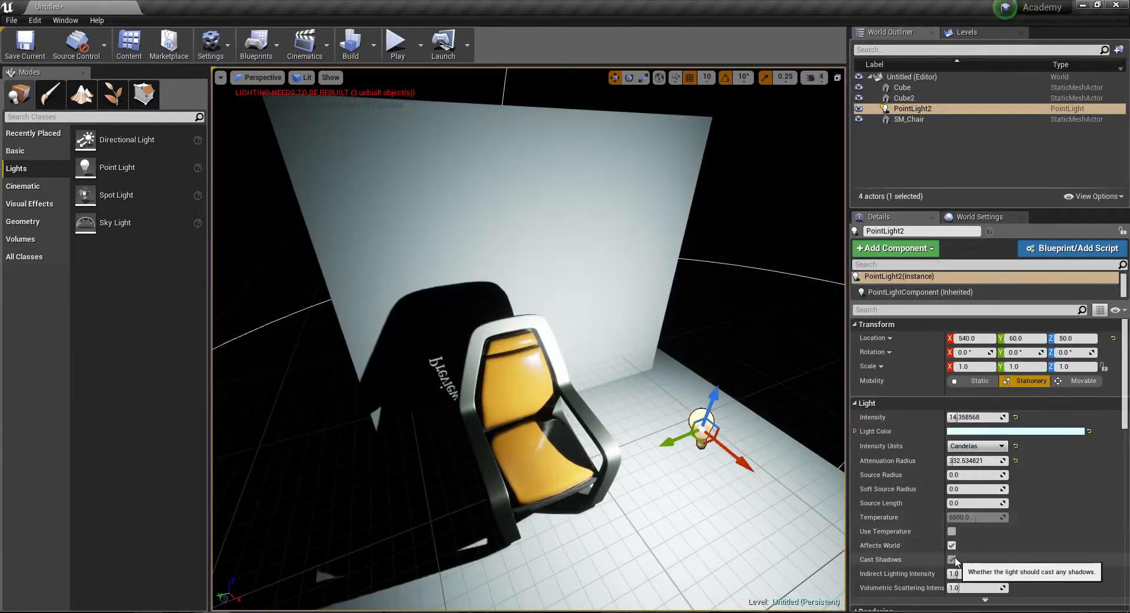
scroll(1044, 500, "down", 2)
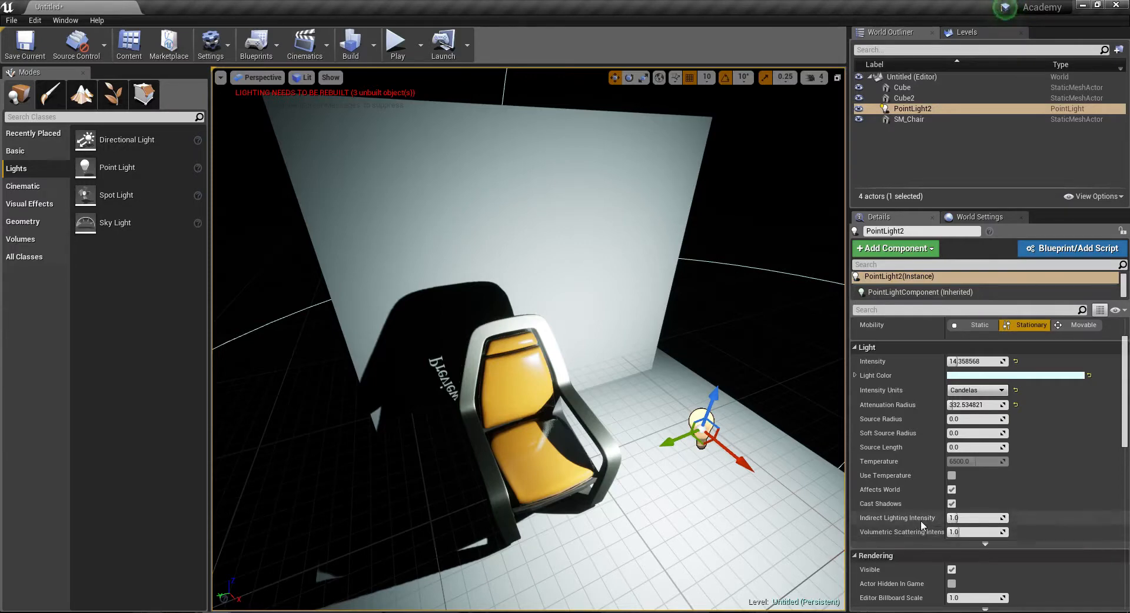
scroll(920, 520, "up", 2)
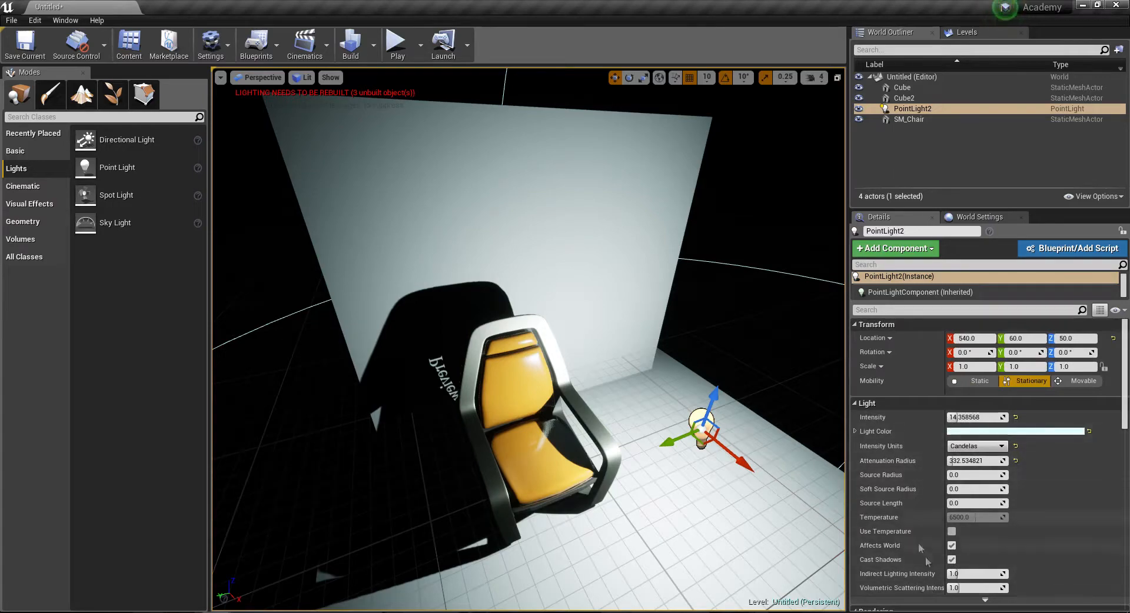
- Delete the point light and place a spot light on the floor beside the chair at X 500, Y 50
right_click_drag(522, 361, 580, 368)
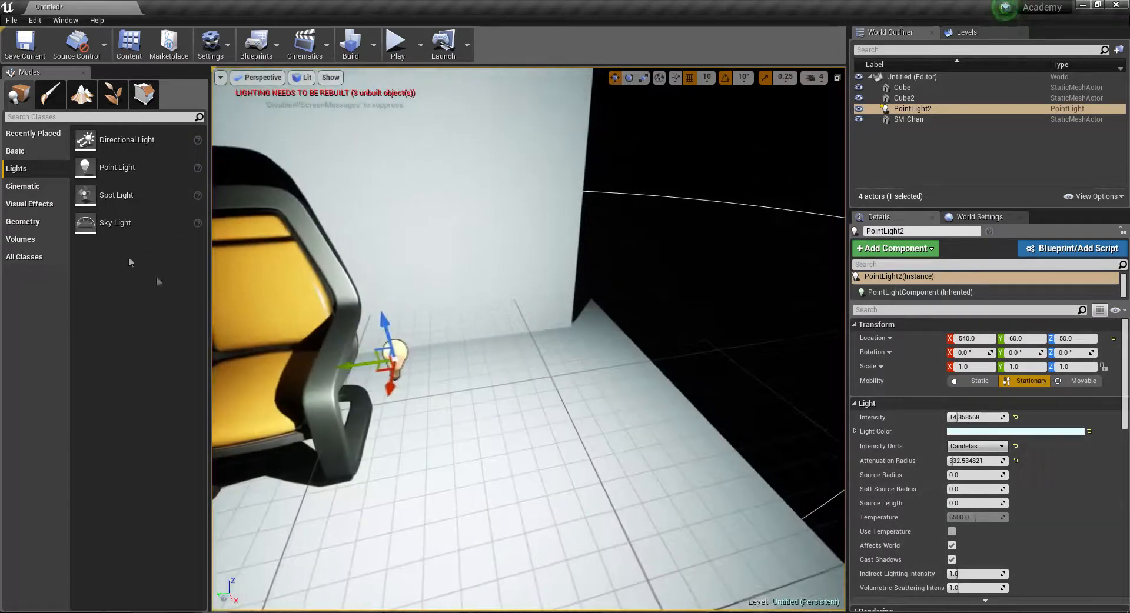
left_click_drag(116, 195, 83, 197)
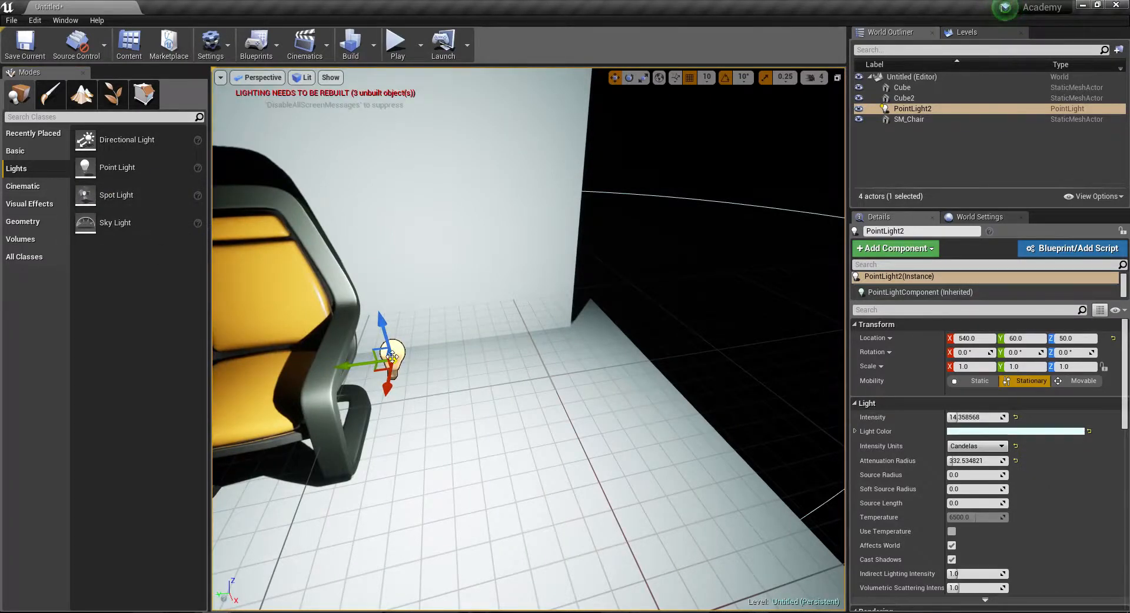
key("Delete")
left_click_drag(112, 195, 420, 372)
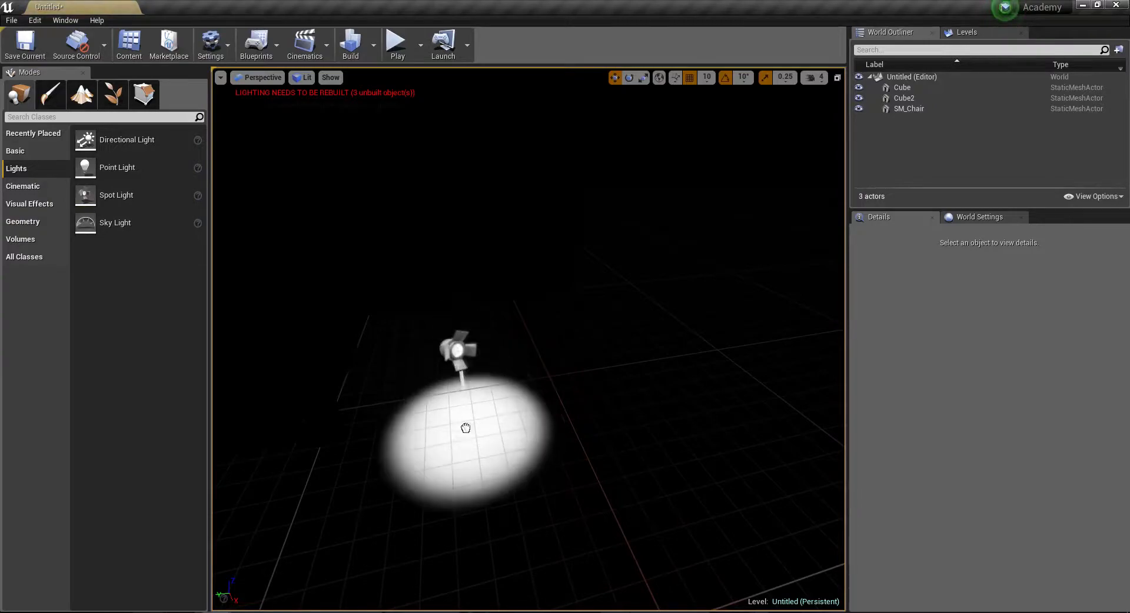
left_click_drag(472, 424, 439, 424)
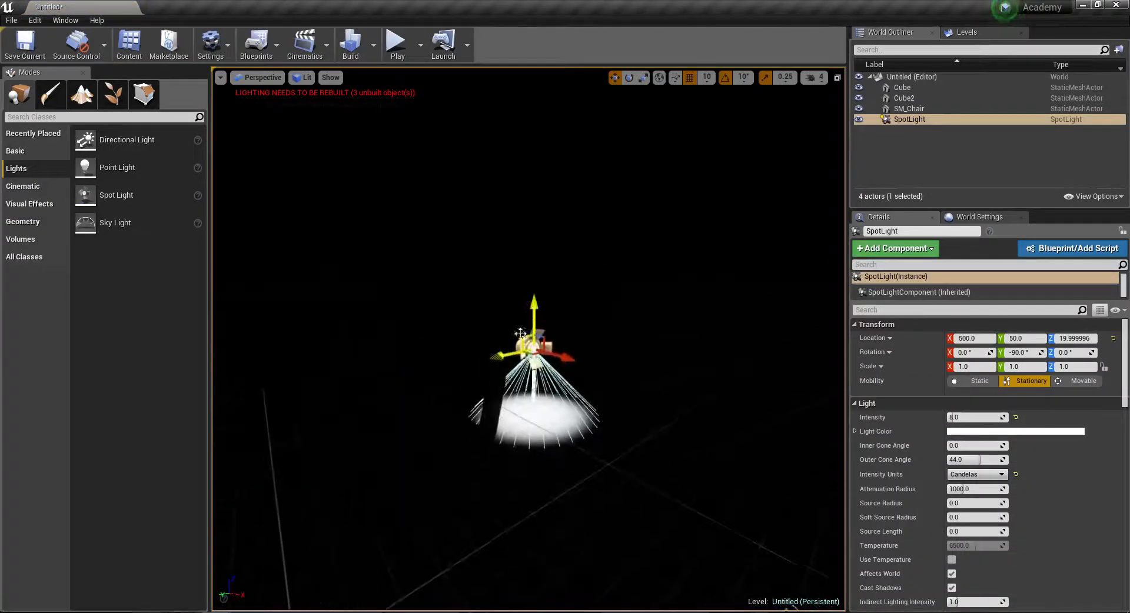
- Raise the spot light to Z 190 above the floor and increase its intensity to about 16.89 candelas
left_click_drag(534, 304, 527, 281)
left_click_drag(525, 331, 526, 136)
right_click_drag(526, 135, 459, 133)
right_click_drag(582, 356, 576, 332)
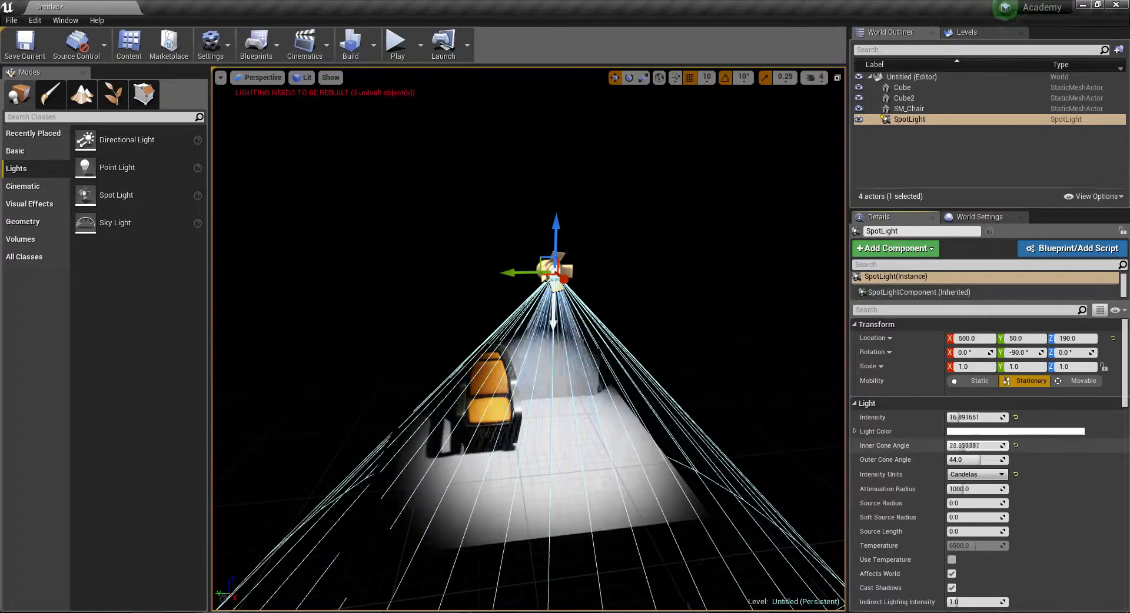
- Try an inner cone angle of about 1.75 and an outer cone angle of about 36.36 for the spot light
mouse_move(961, 446)
left_mouse_down()
mouse_move(1004, 446)
mouse_move(947, 446)
mouse_move(986, 460)
mouse_move(963, 459)
left_mouse_up()
right_click_drag(669, 457, 669, 485)
key("w")
mouse_move(963, 460)
left_mouse_down()
mouse_move(950, 459)
mouse_move(972, 459)
left_mouse_up()
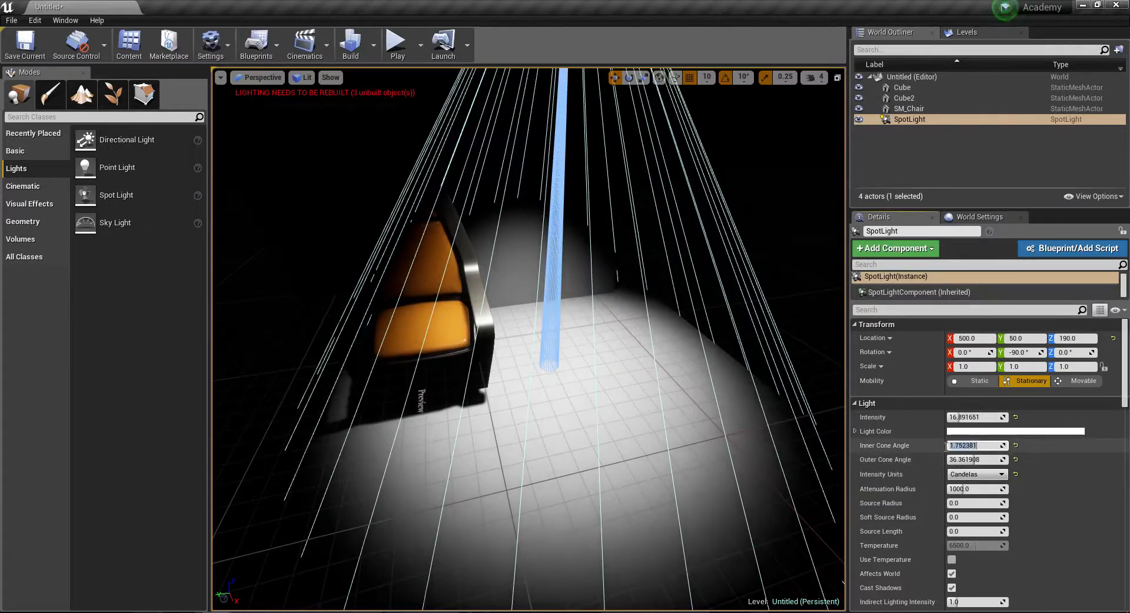
- Try spot light cone angles of about 79.25 inner and 80 outer, and narrow them to 1.0 inner and about 39.37 outer
mouse_move(1000, 445)
left_mouse_down()
mouse_move(1037, 445)
mouse_move(1007, 446)
left_mouse_up()
mouse_move(694, 377)
right_mouse_down()
mouse_move(677, 369)
mouse_move(700, 370)
mouse_move(683, 366)
right_mouse_up()
key("s")
key("w")
key("s")
key("w")
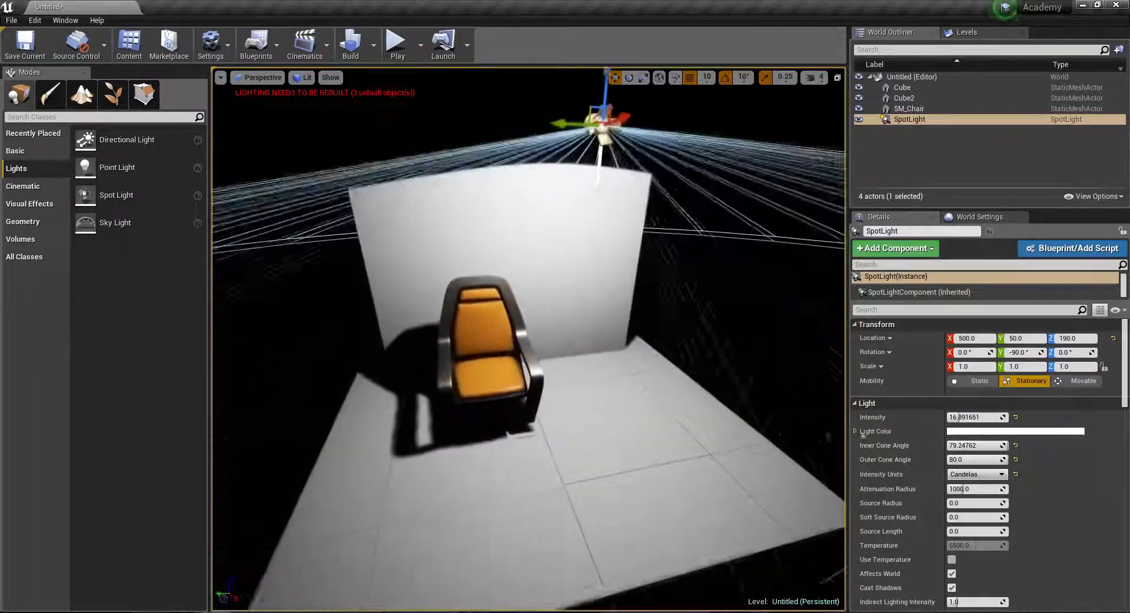
left_click_drag(1001, 445, 958, 445)
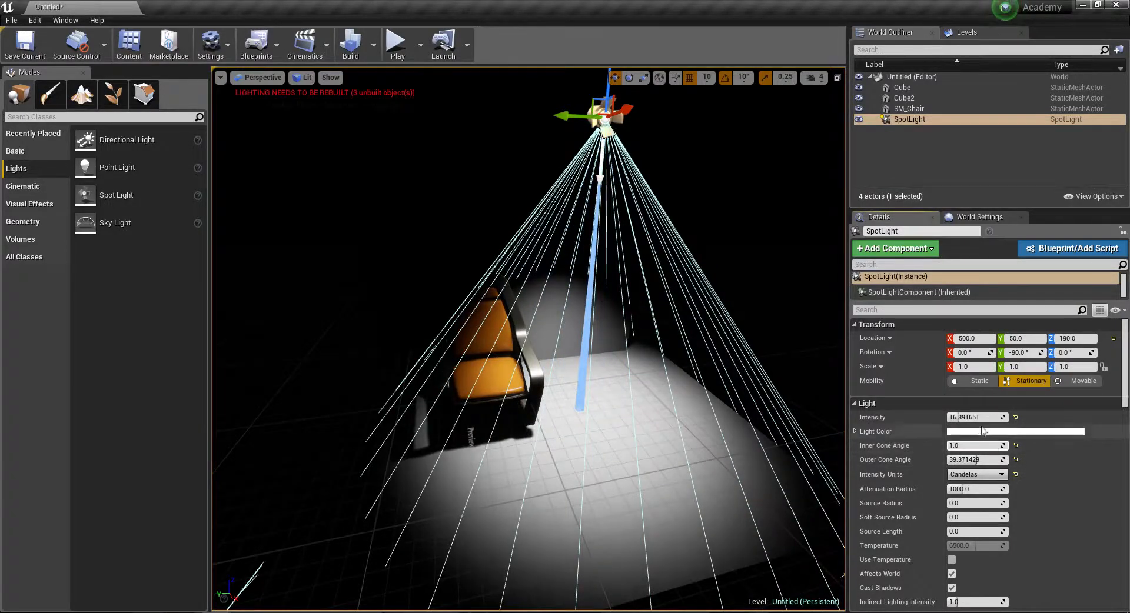
- Increase the spot light's intensity to about 17.75 candelas and turn off its inverse squared falloff
left_click_drag(962, 419, 963, 419)
right_click_drag(695, 365, 829, 463)
key("w")
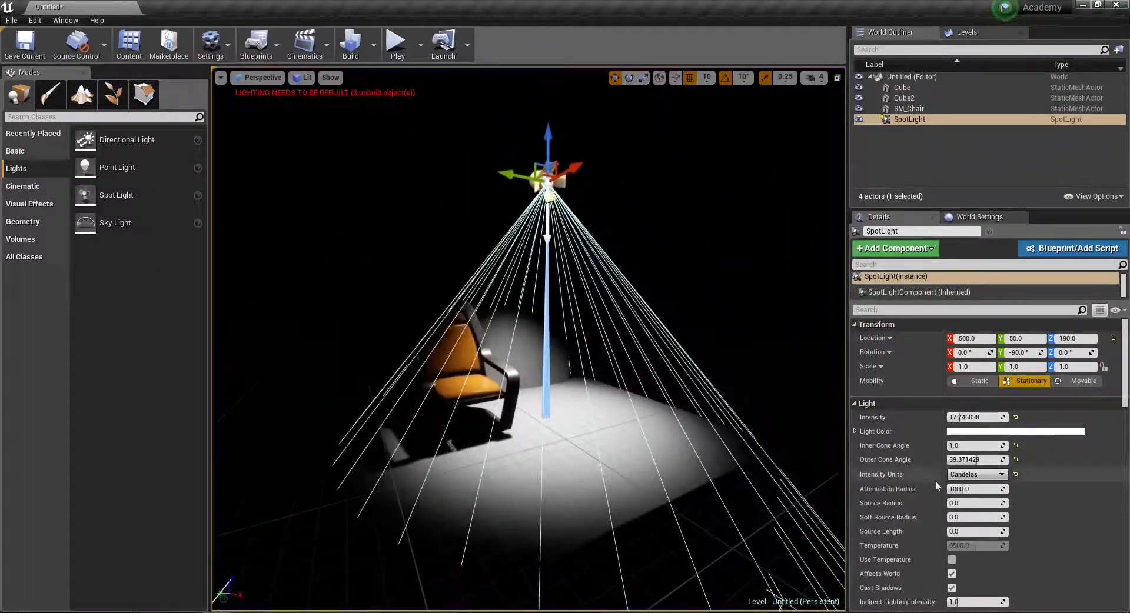
scroll(935, 481, "down", 1)
scroll(935, 482, "down", 2)
scroll(919, 506, "down", 3)
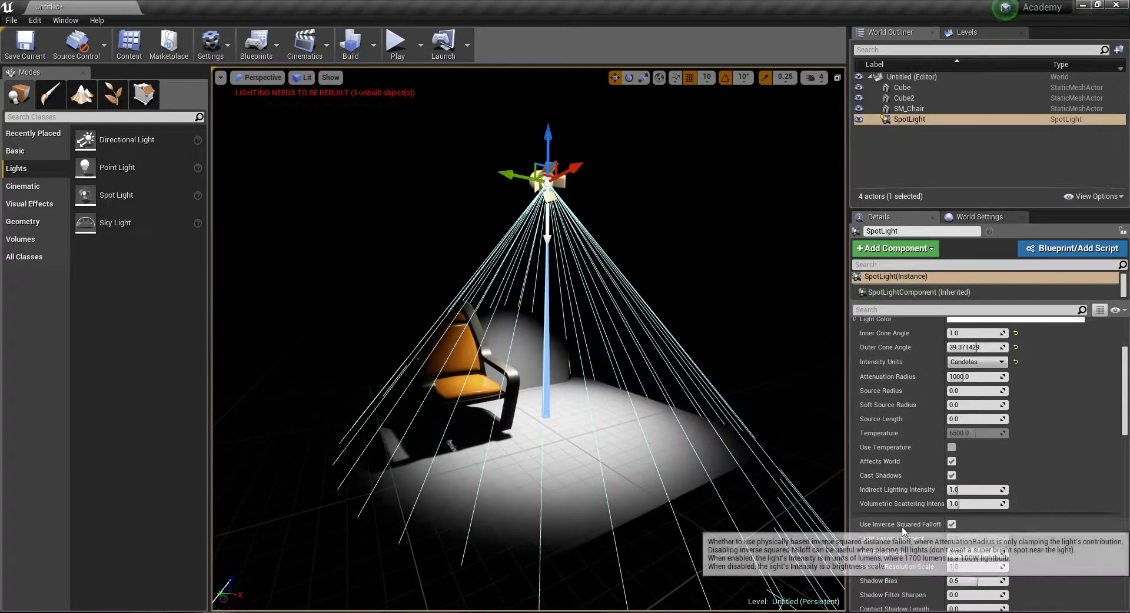
left_click(951, 524)
- Tilt the spot light toward the chair to a pitch of about -40° and move it back to X 830, Z 280
mouse_move(530, 391)
right_mouse_down()
mouse_move(565, 388)
mouse_move(530, 391)
right_mouse_up()
key("e")
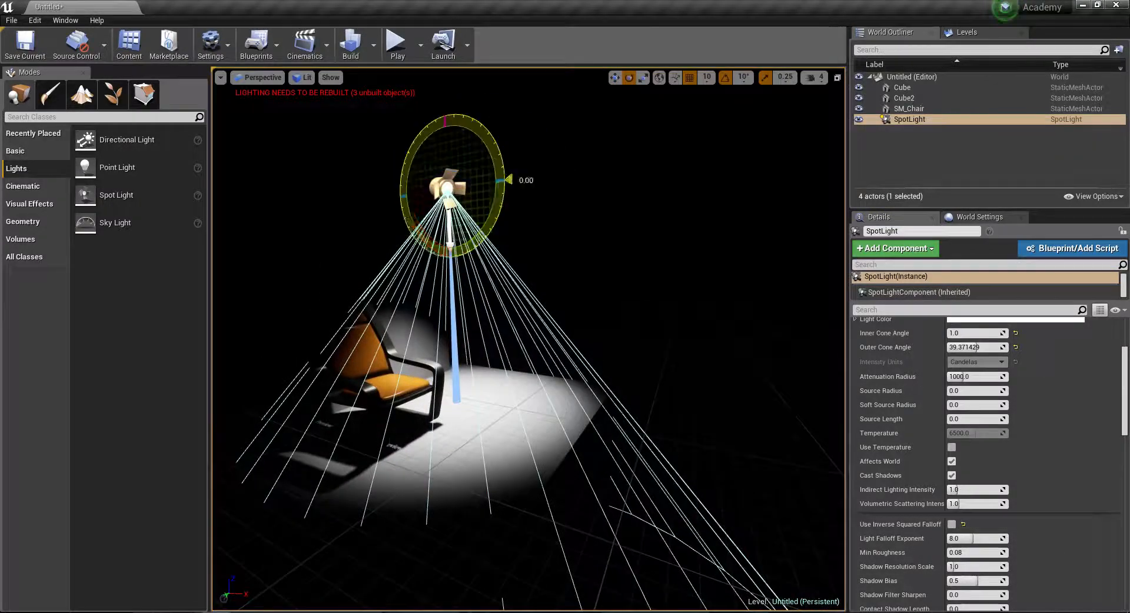
left_click_drag(496, 217, 493, 250)
key("w")
mouse_move(493, 250)
right_mouse_down()
mouse_move(530, 265)
mouse_move(493, 250)
right_mouse_up()
left_click_drag(544, 232, 595, 237)
right_click_drag(595, 236, 594, 267)
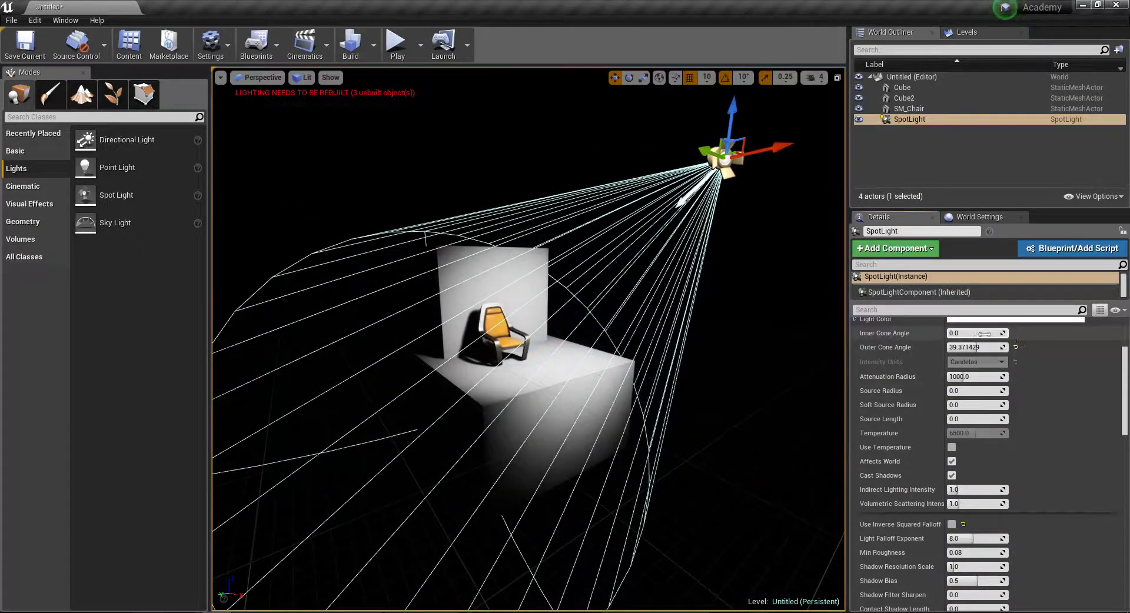
- Lower the spot light's intensity to about 3.08
mouse_move(788, 364)
right_mouse_down()
mouse_move(759, 371)
mouse_move(785, 372)
right_mouse_up()
scroll(976, 386, "up", 5)
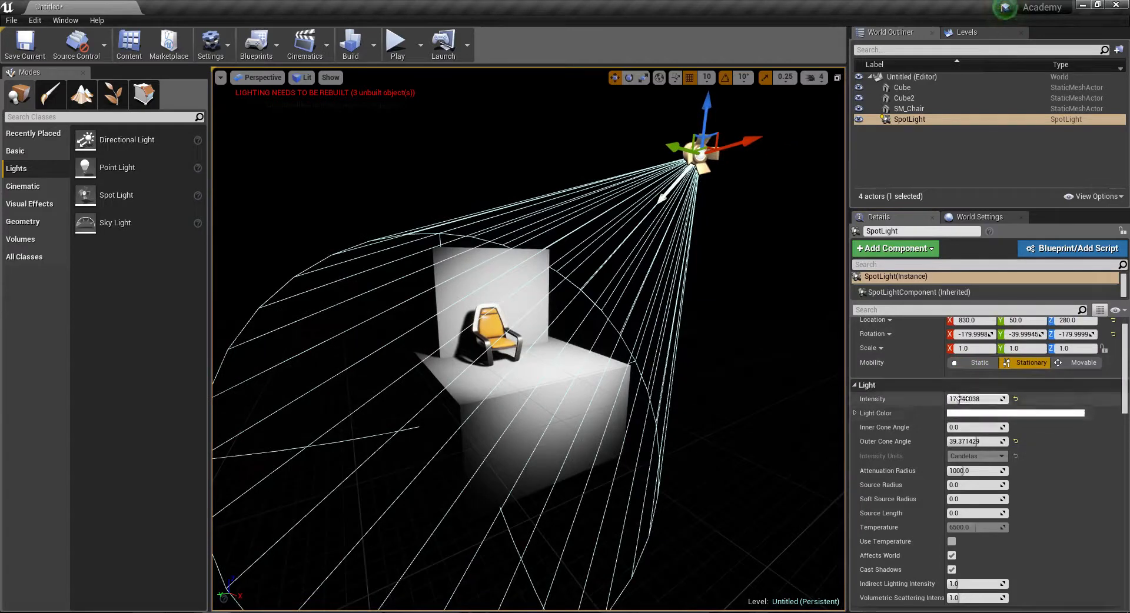
left_click_drag(963, 399, 953, 399)
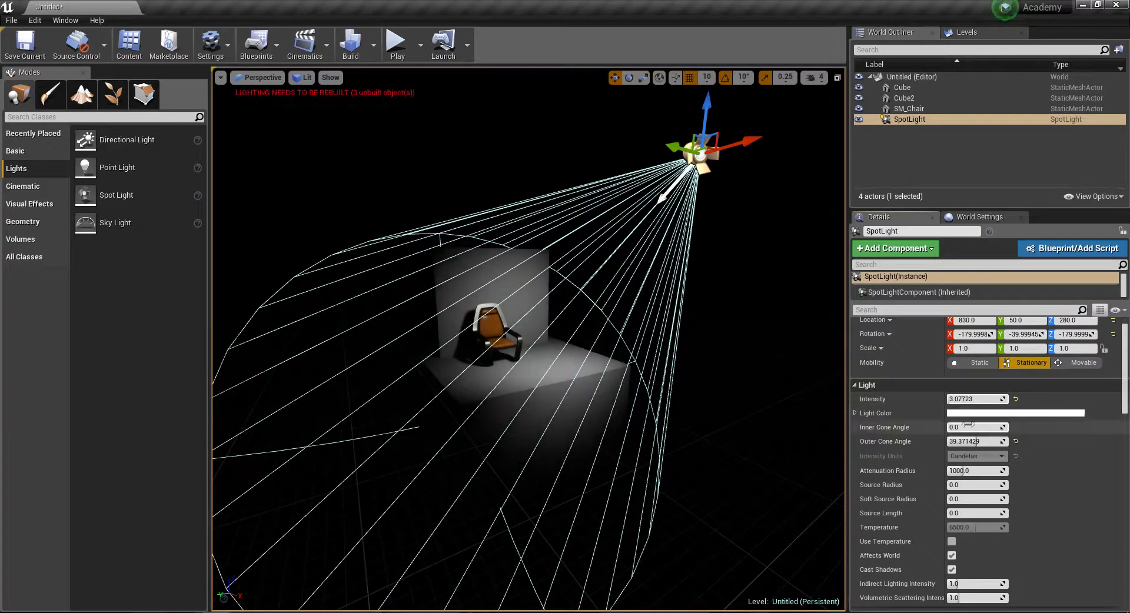
- Widen the spot light's outer cone angle to 80 and set its attenuation radius to 32000
mouse_move(977, 442)
left_mouse_down()
mouse_move(1003, 441)
mouse_move(976, 440)
left_mouse_up()
right_click_drag(770, 436, 786, 437)
left_click_drag(961, 471, 1036, 471)
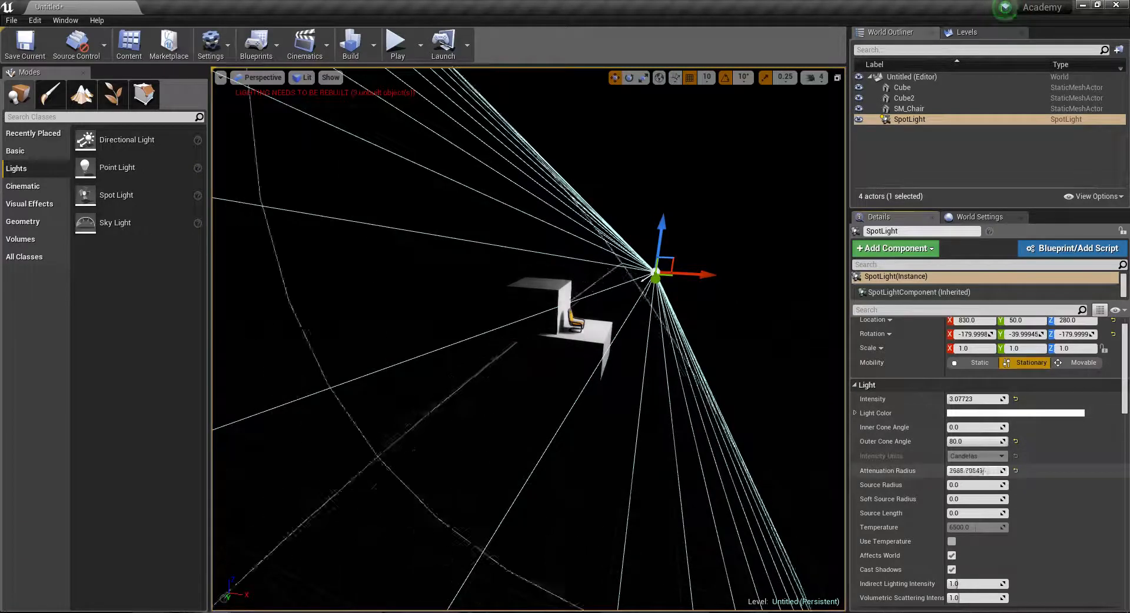
left_click_drag(1001, 470, 1023, 470)
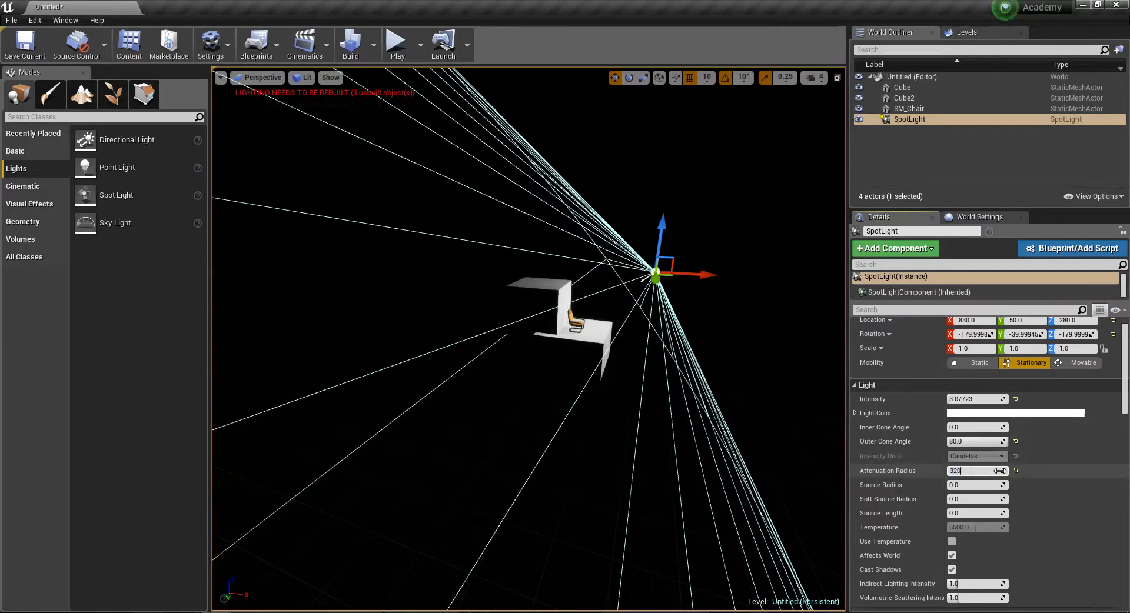
- Turn the spot light's inverse squared falloff on and back off to compare the lighting on the chair
right_click_drag(575, 432, 467, 423)
scroll(965, 518, "down", 4)
left_click(951, 543)
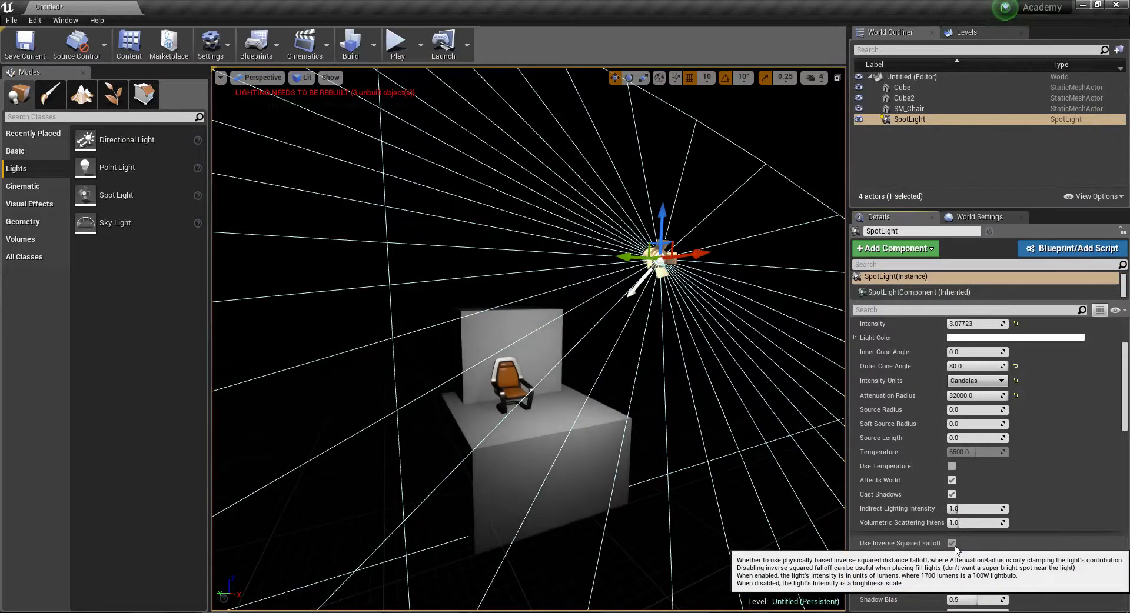
left_click(953, 545)
right_click_drag(736, 459, 641, 356)
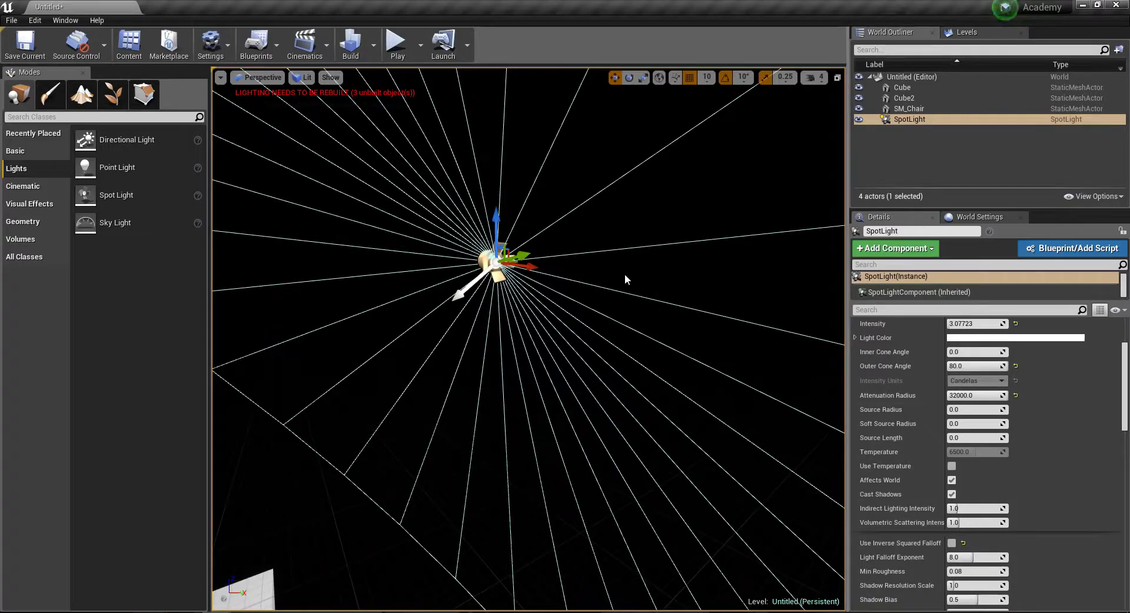
- Try a light falloff exponent of about 5.87 for the spot light
right_click_drag(624, 279, 577, 308)
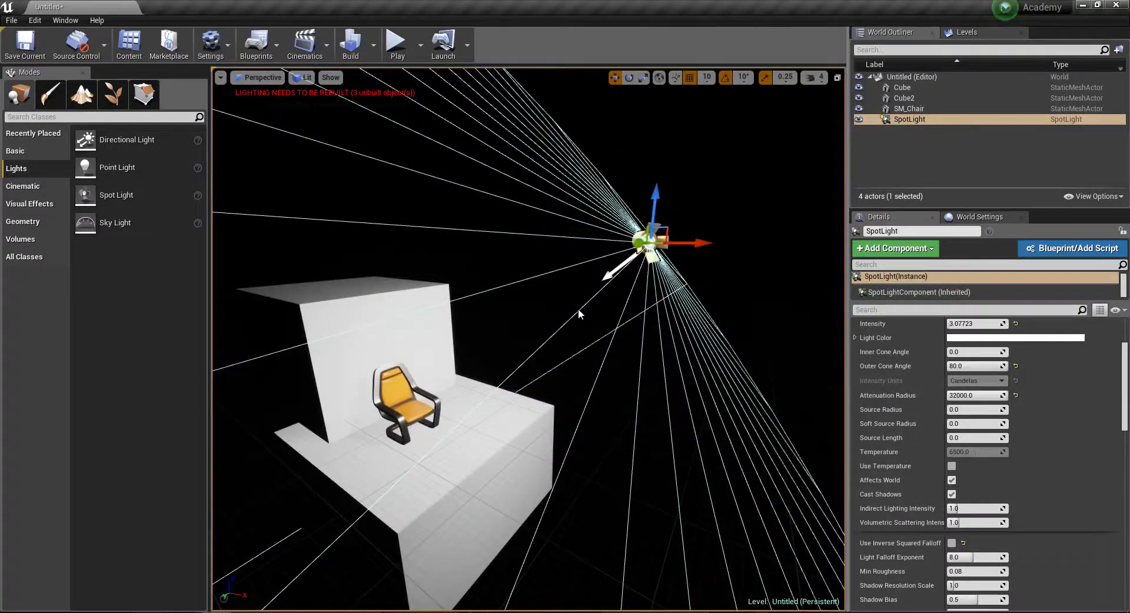
scroll(980, 459, "down", 3)
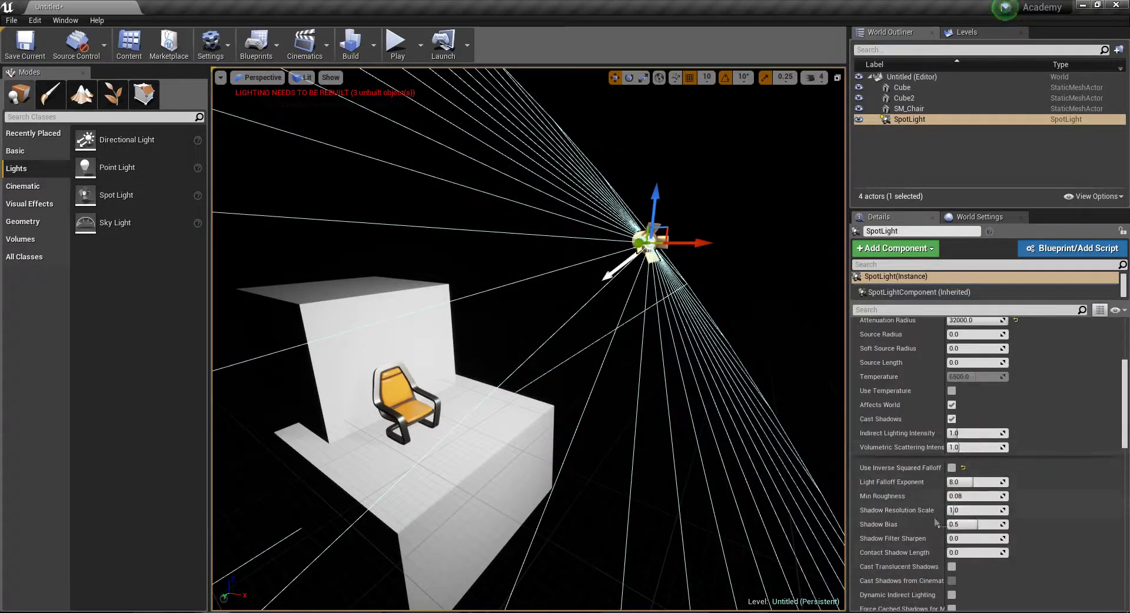
left_click_drag(976, 481, 953, 482)
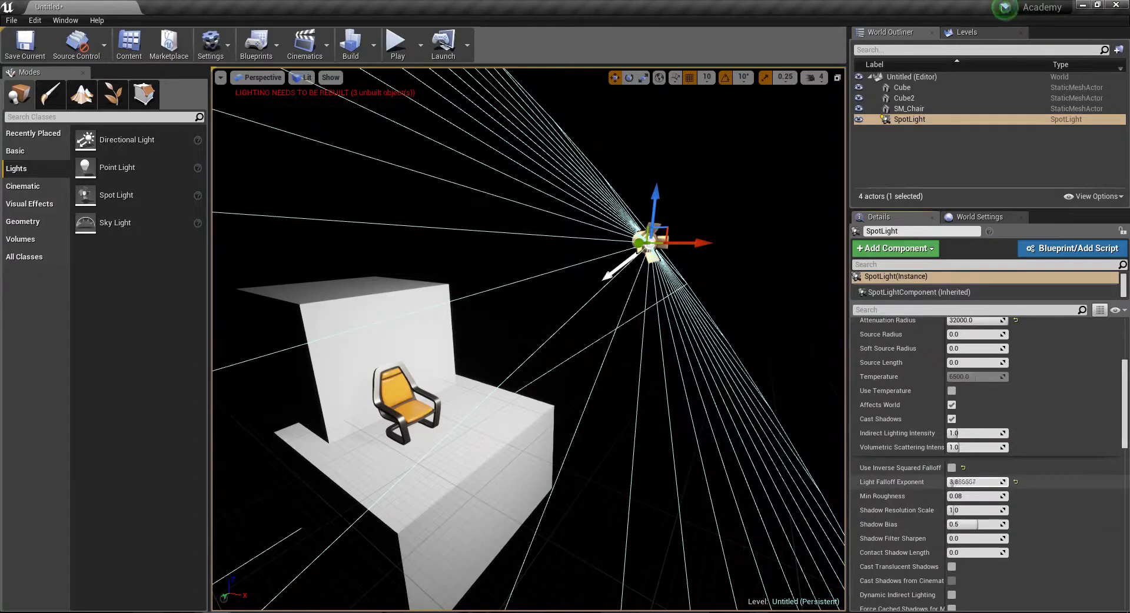
- Reset the spot light's attenuation radius to 1000, outer cone angle to 44 and light falloff exponent to 8
scroll(1006, 424, "up", 4)
left_click(1014, 413)
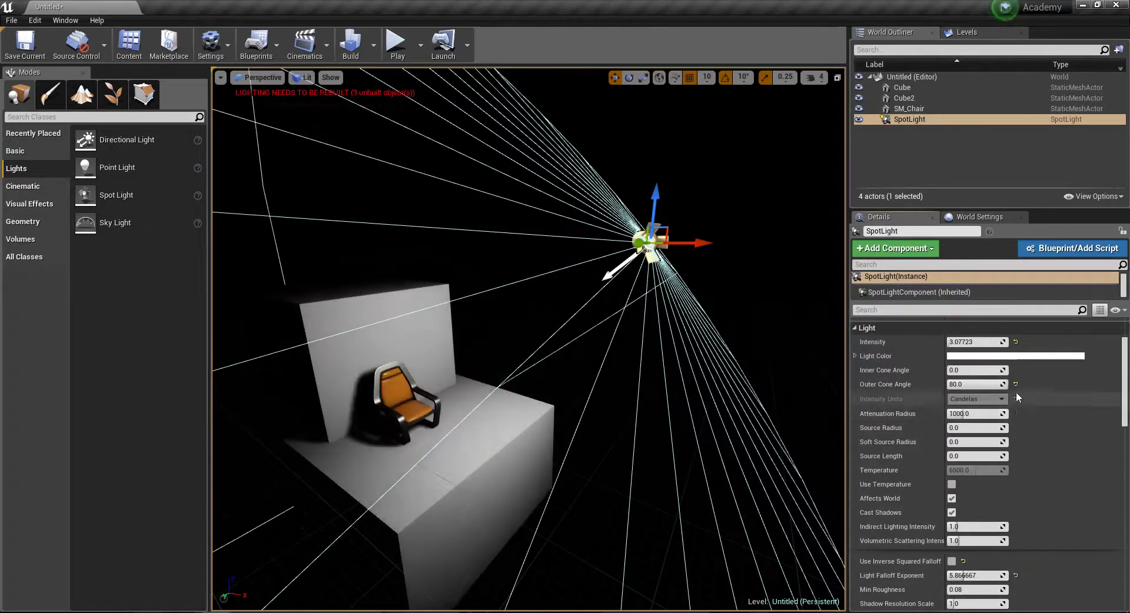
left_click(1016, 384)
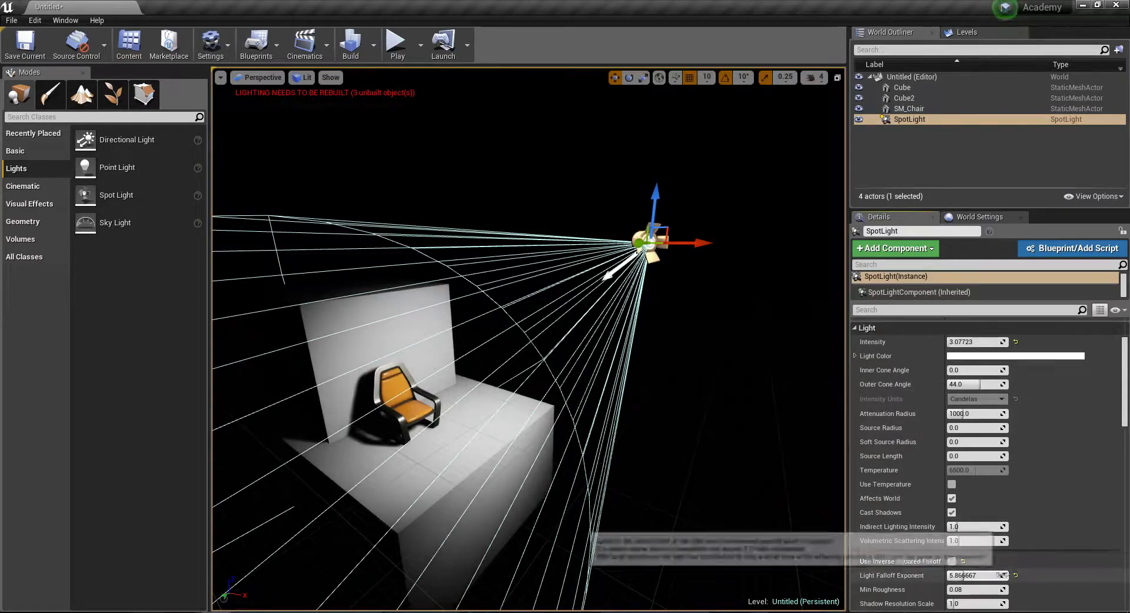
left_click_drag(971, 576, 981, 576)
left_click_drag(529, 353, 524, 382, "alt")
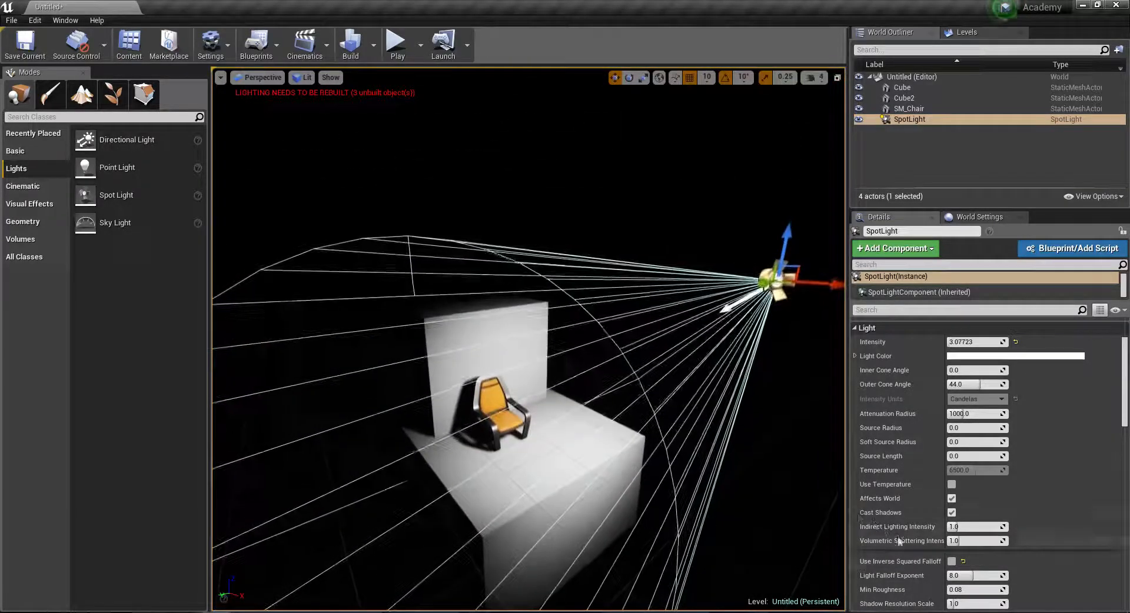
- Look through the spot light's remaining shadow, lighting channel and rendering settings
scroll(971, 539, "down", 2)
scroll(899, 539, "down", 8)
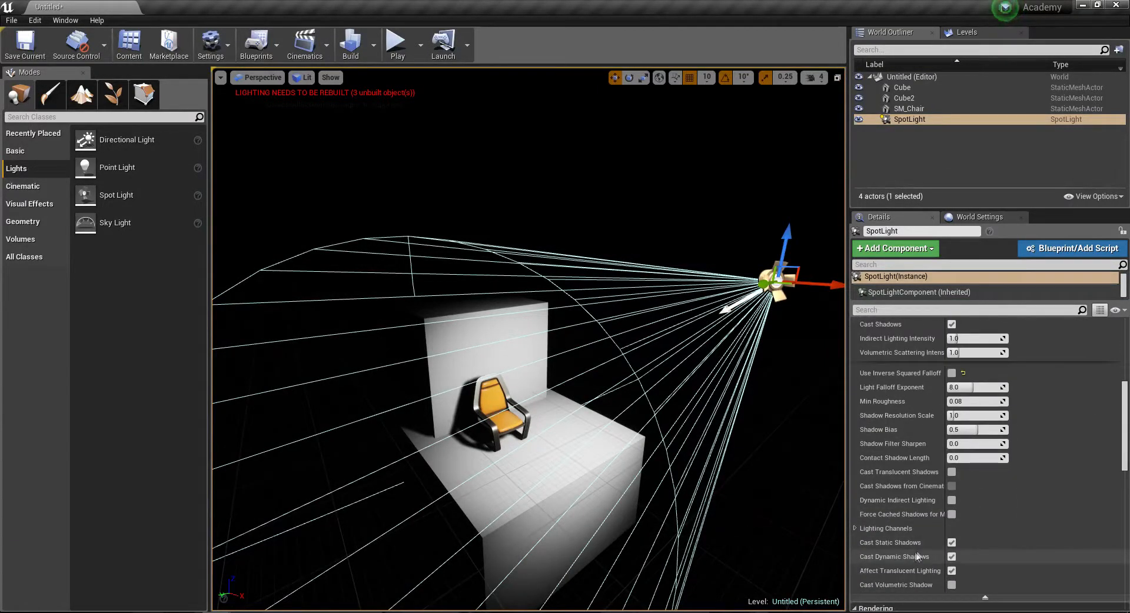
right_click_drag(625, 439, 611, 460)
key("w")
scroll(948, 458, "down", 6)
scroll(948, 458, "up", 14)
right_click_drag(635, 412, 611, 412)
key("s")
- Delete the spot light and place a point light on the floor beside the chair at X 510, Y 40, Z 20
key("Delete")
left_click_drag(118, 167, 533, 353)
key("f")
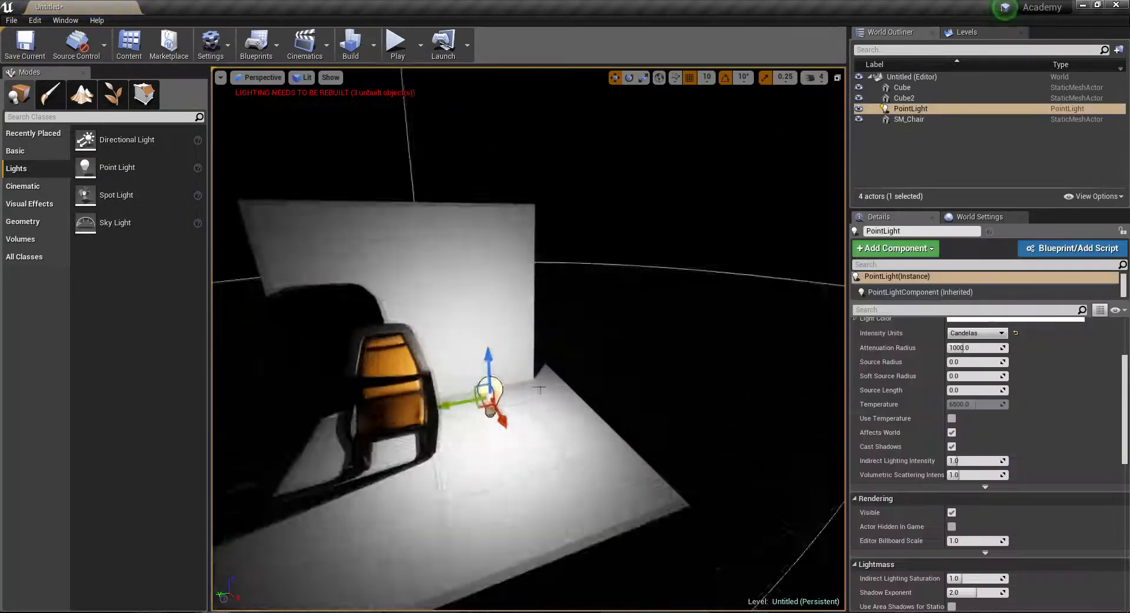
scroll(945, 415, "up", 4)
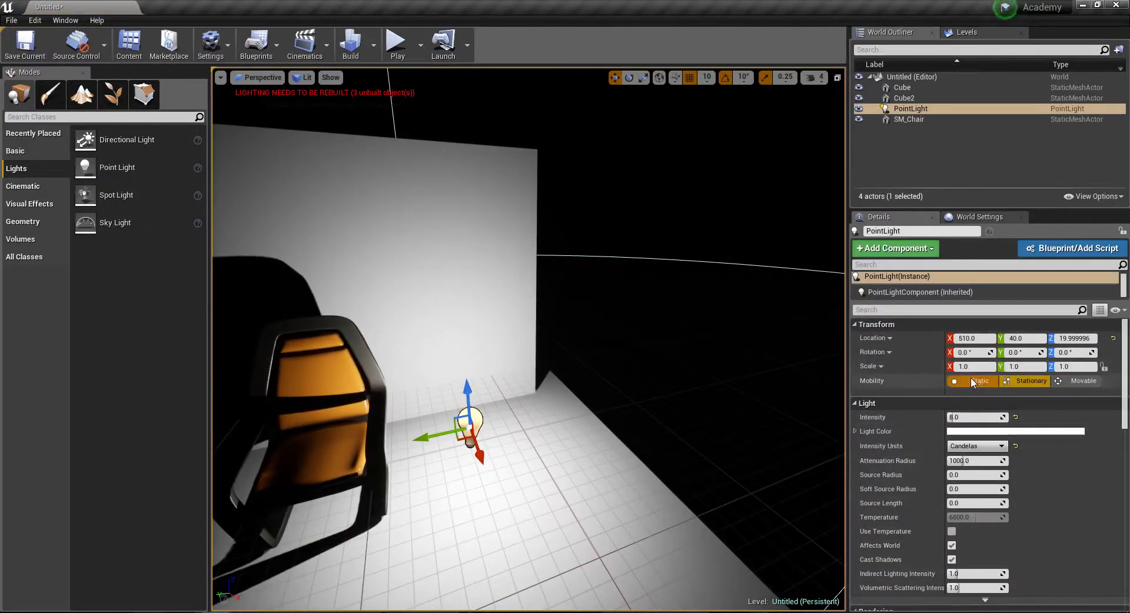
- Make the point light Static and move it off the side of the floor to X 570, Y 290, Z 60
key("s")
key("a")
right_click_drag(608, 400, 713, 396)
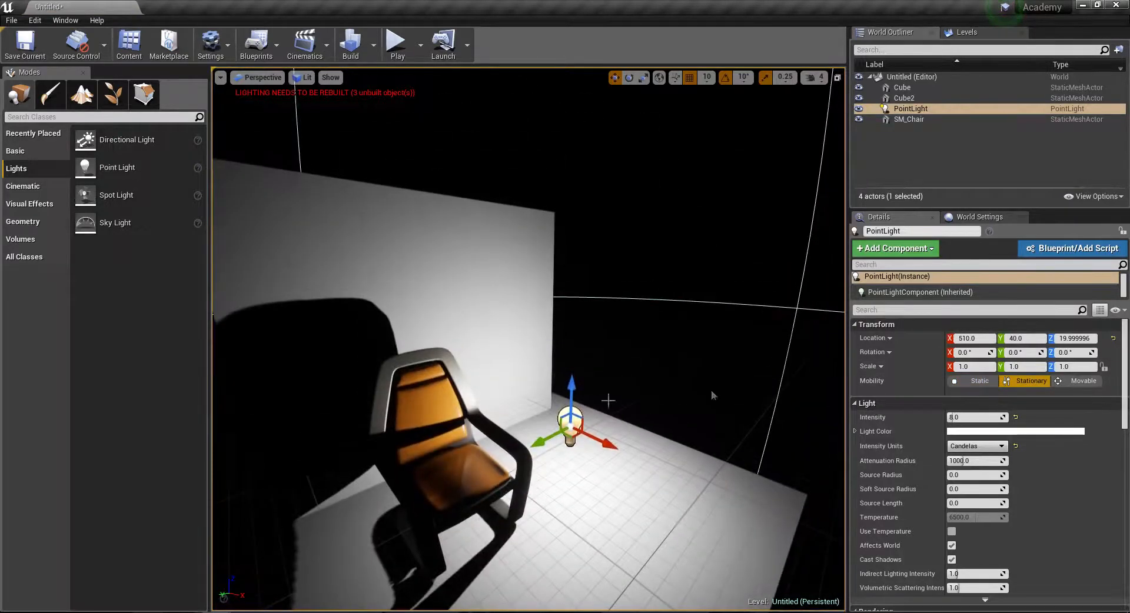
left_click(970, 379)
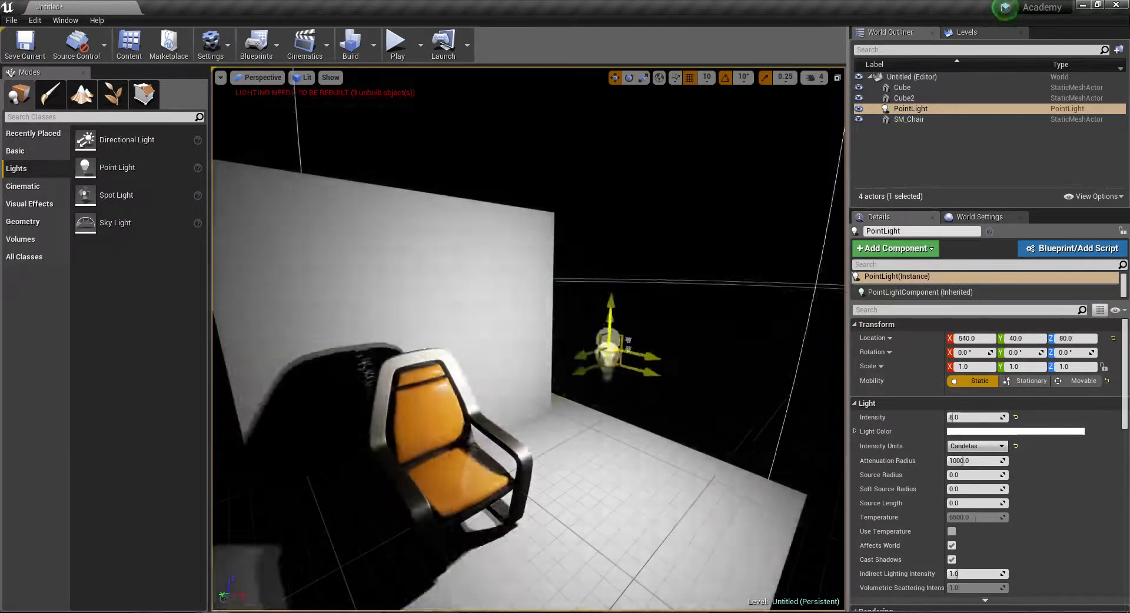
left_click_drag(627, 344, 591, 372)
key("s")
key("d")
right_click_drag(592, 372, 511, 376)
left_click_drag(598, 441, 330, 452)
key("w")
right_click_drag(330, 453, 288, 489)
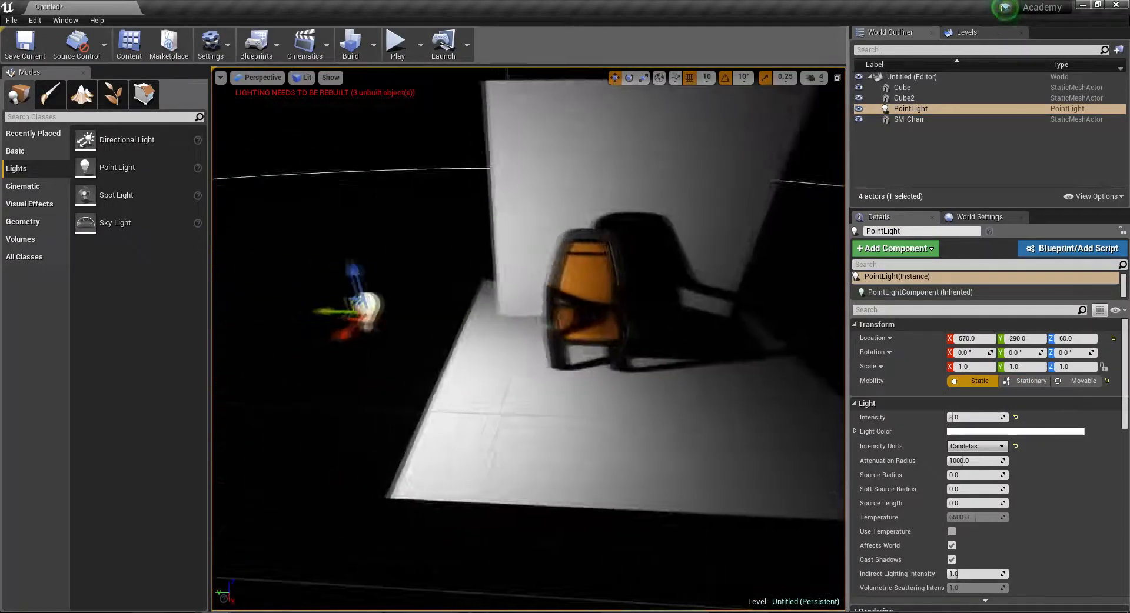
- Duplicate the static point light five times, spreading the overlapping copies in front of and beside the chair
right_click_drag(347, 513, 360, 496)
key("s")
left_click_drag(376, 419, 410, 509)
right_click_drag(410, 509, 512, 477)
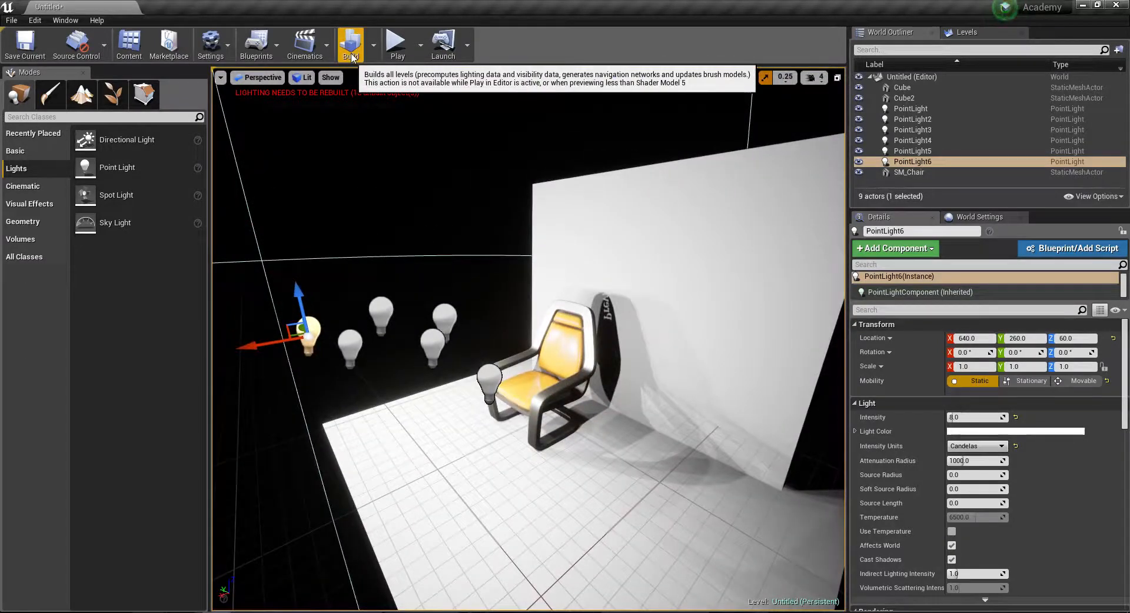
- Delete the five duplicated point lights, keeping only the original at X 570, Y 290
right_click_drag(500, 376, 612, 409)
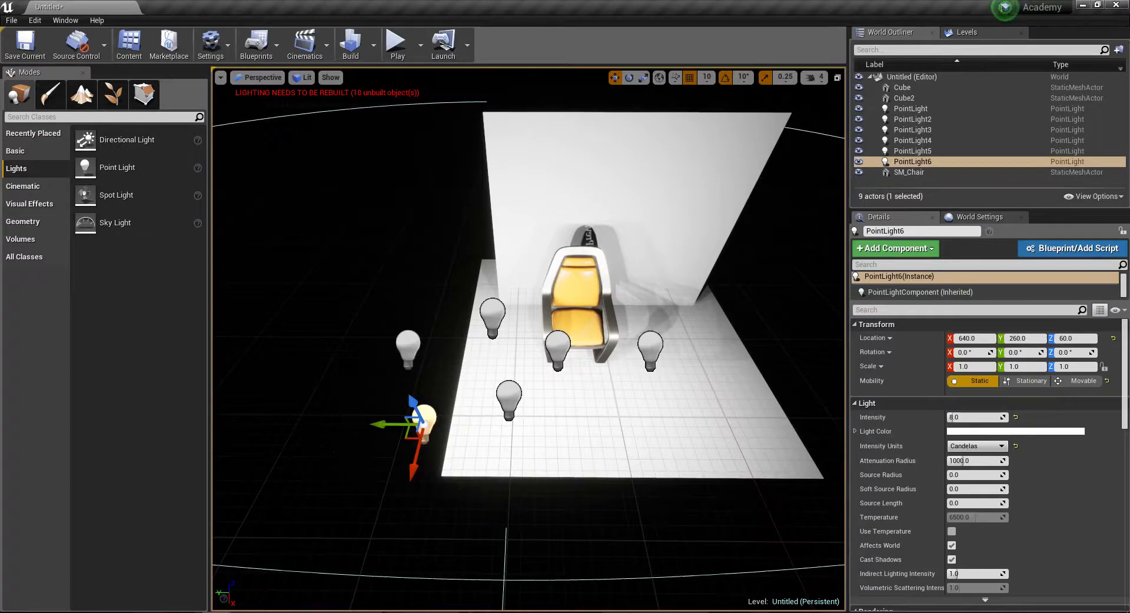
left_click(505, 393)
key("Delete")
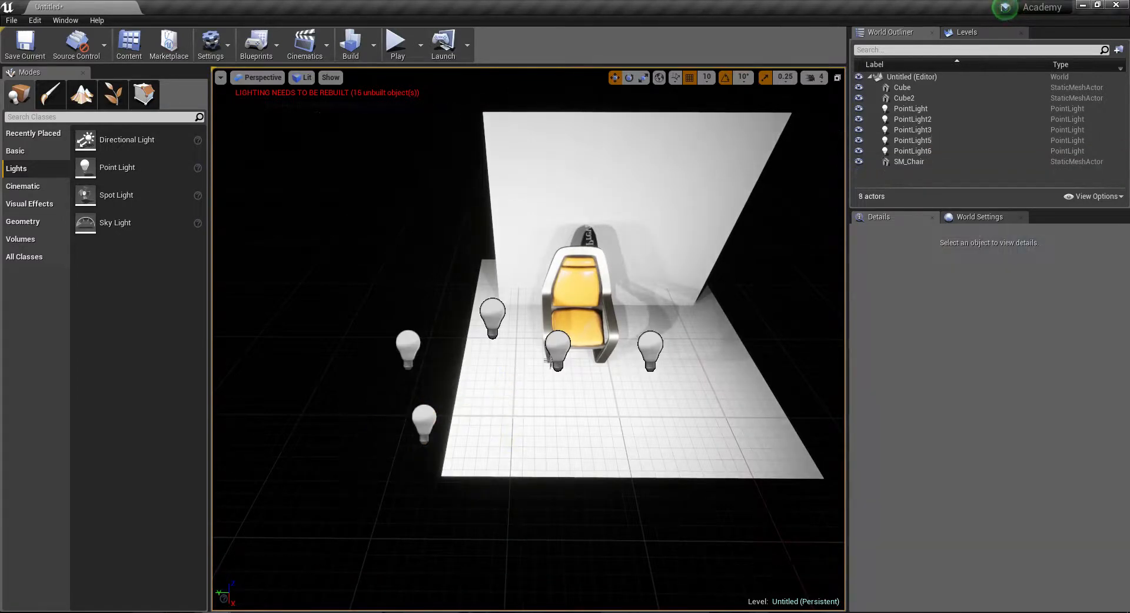
left_click(560, 346)
key("Delete")
left_click(643, 348)
key("Delete")
left_click(505, 311)
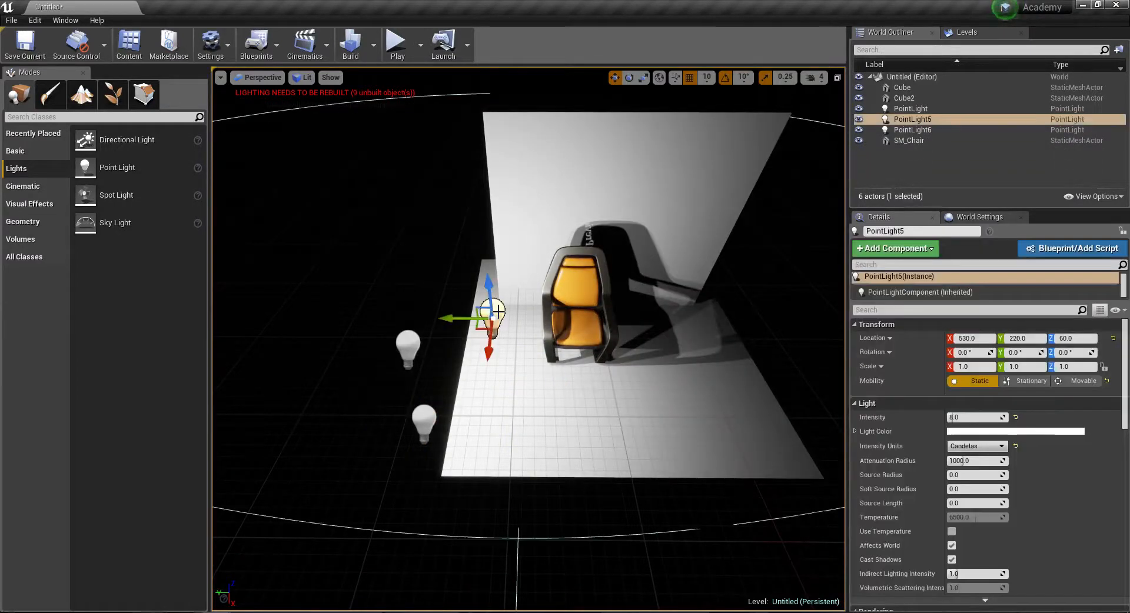
key("Delete")
left_click(424, 422)
key("Delete")
- Make the remaining point light Stationary and duplicate it six times so the lights overlap around the chair
left_click(408, 347)
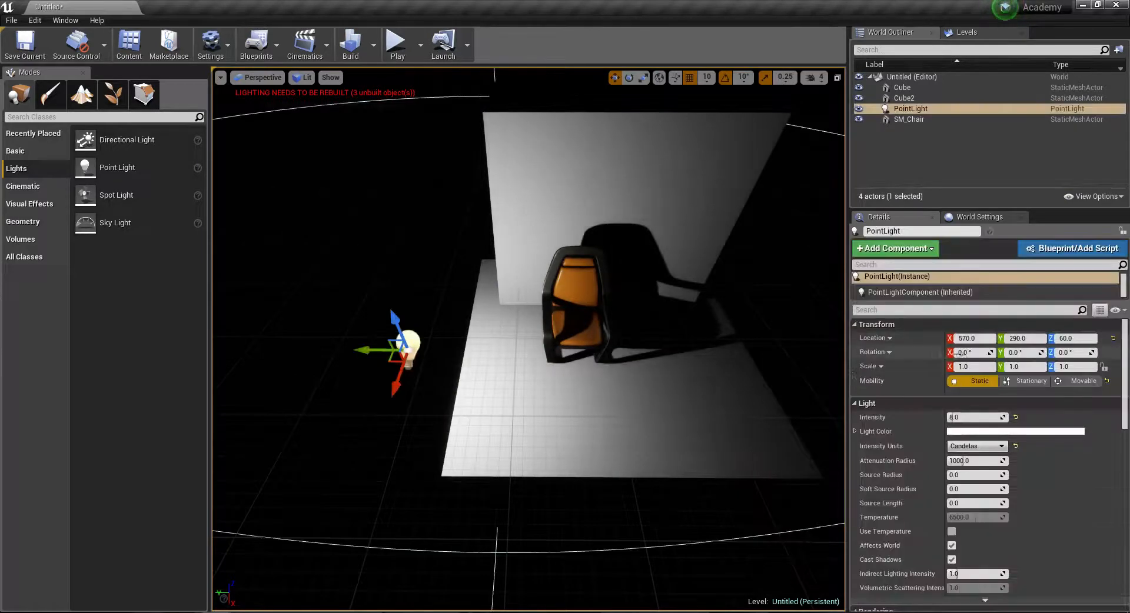
left_click(1029, 385)
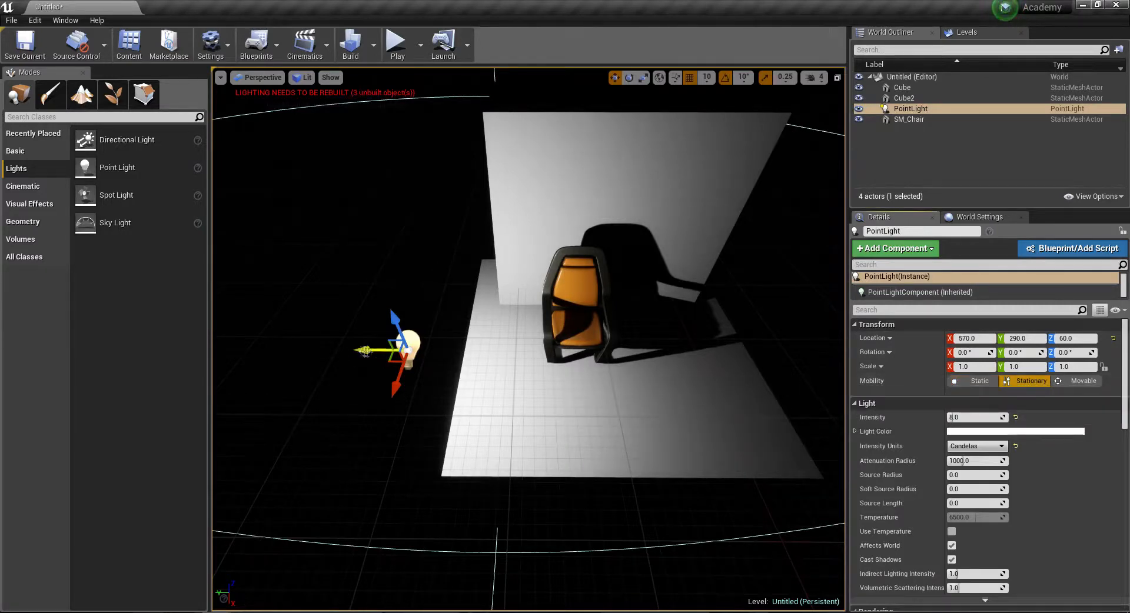
left_click_drag(355, 350, 503, 369, "alt")
left_click_drag(520, 370, 518, 436, "alt")
right_click_drag(566, 423, 537, 428)
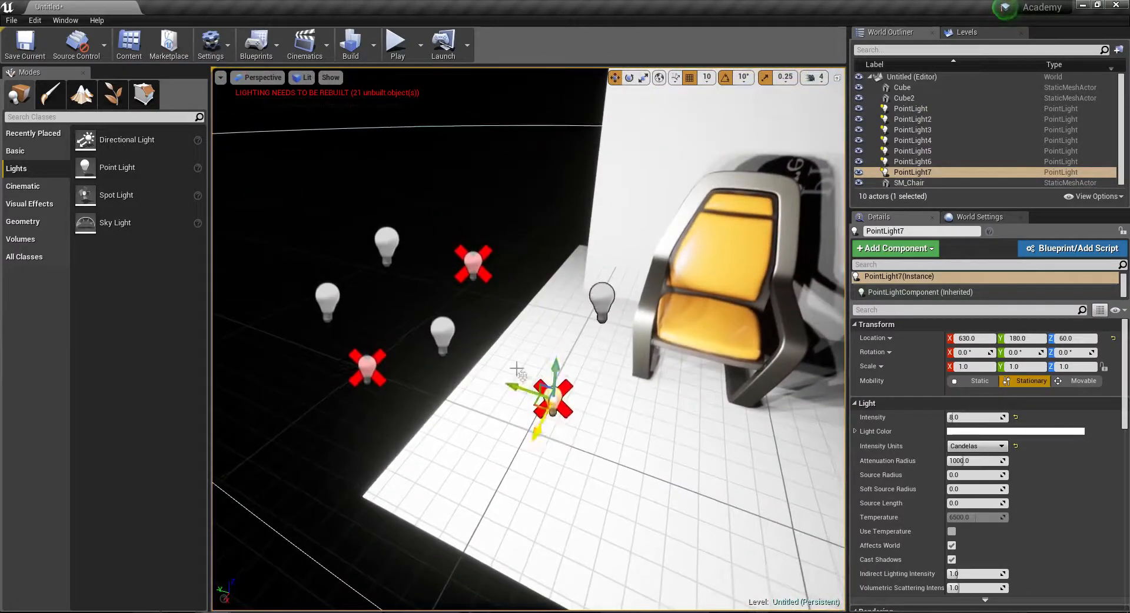
- Try shifting the crossed-out point light at X 570, Y 240 along the Y axis, and undo the move
left_click(472, 267)
right_click_drag(492, 354, 480, 347)
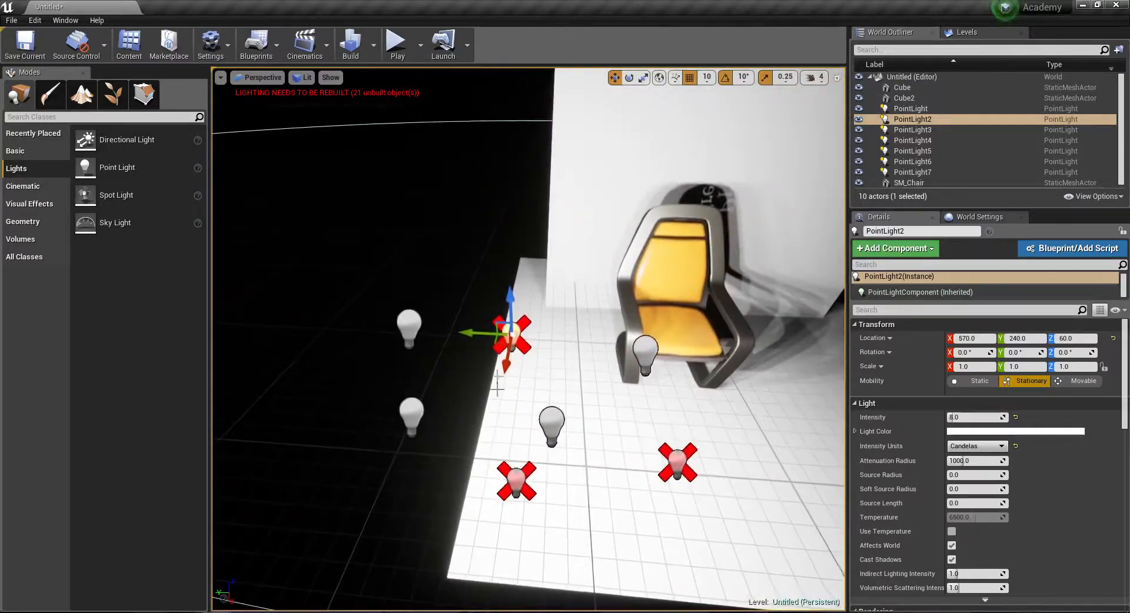
right_click_drag(459, 294, 462, 299)
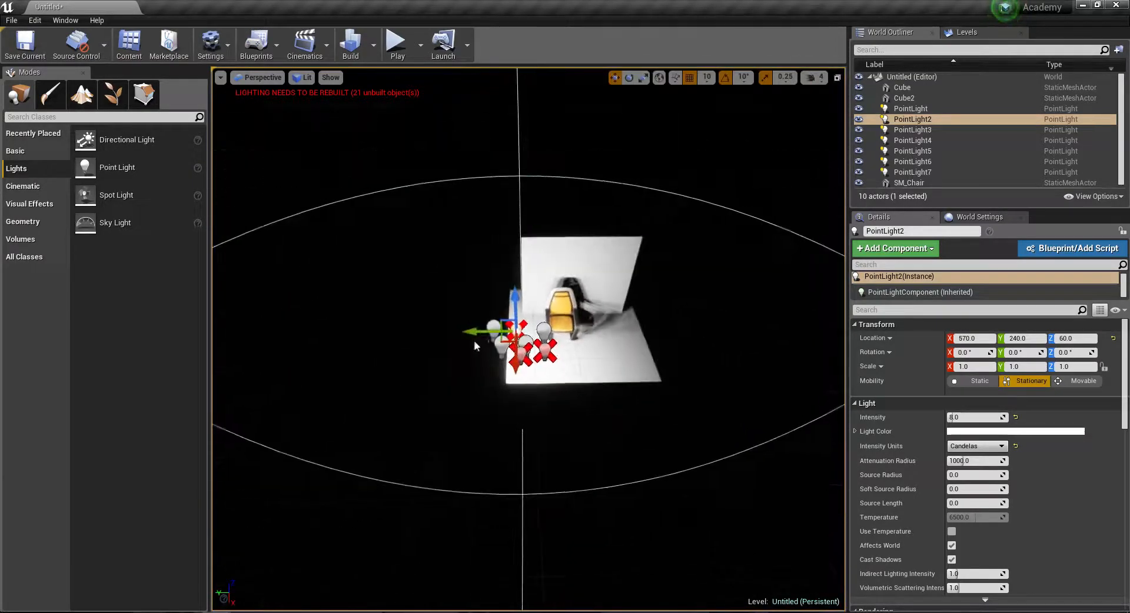
mouse_move(490, 330)
left_mouse_down()
mouse_move(774, 329)
mouse_move(410, 330)
mouse_move(484, 331)
left_mouse_up()
right_click_drag(479, 352, 473, 353)
key("ctrl+z")
- Change the mobility of the three crossed-out point lights to Static
right_click_drag(603, 362, 565, 362)
mouse_move(566, 401)
right_mouse_down()
mouse_move(563, 413)
mouse_move(564, 398)
right_mouse_up()
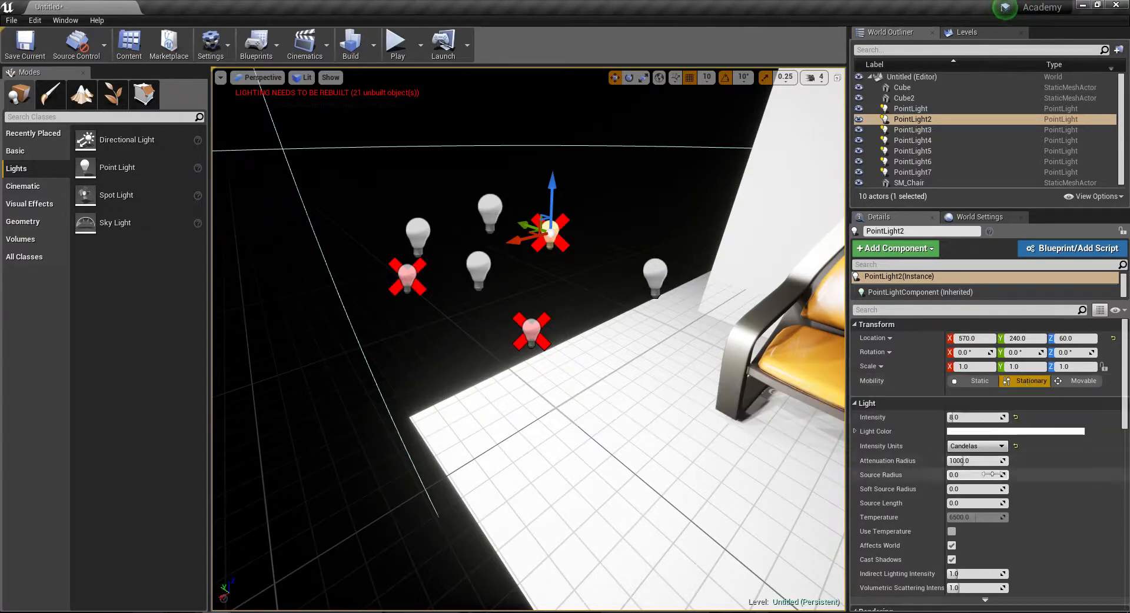
right_click_drag(618, 327, 647, 330)
left_click(976, 380)
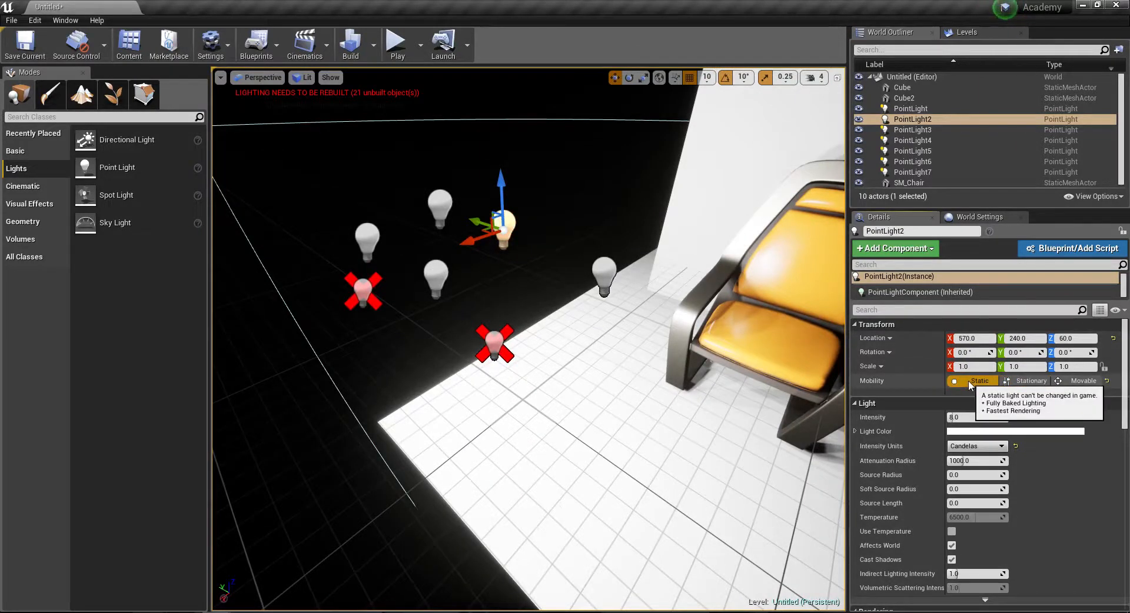
left_click(365, 292)
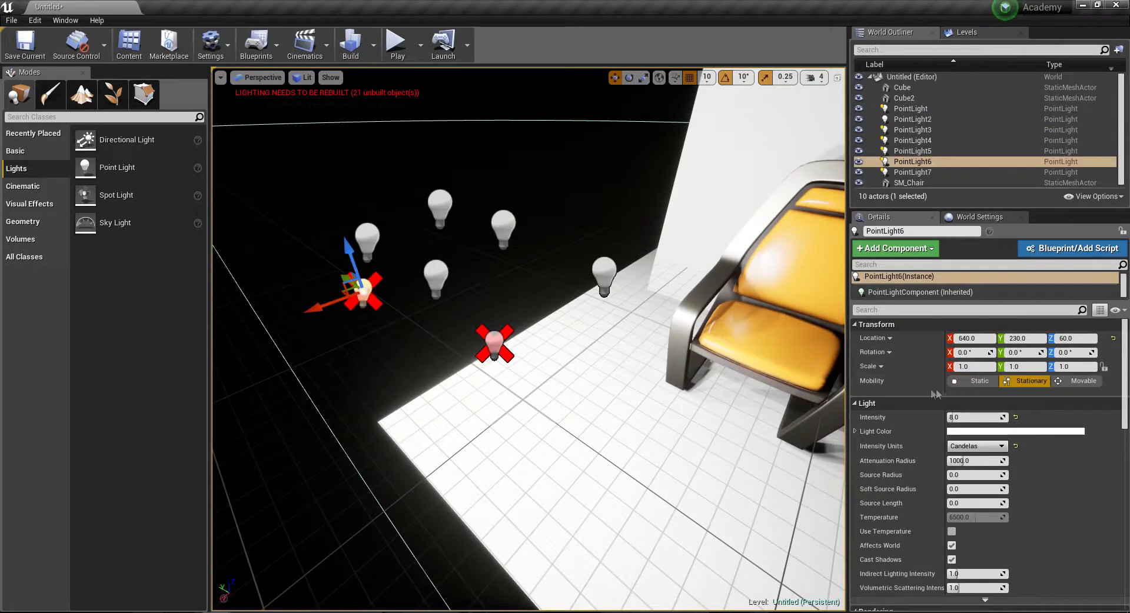
left_click(977, 381)
left_click(494, 345)
left_click(975, 380)
mouse_move(588, 399)
right_mouse_down()
mouse_move(565, 379)
mouse_move(612, 397)
mouse_move(588, 400)
right_mouse_up()
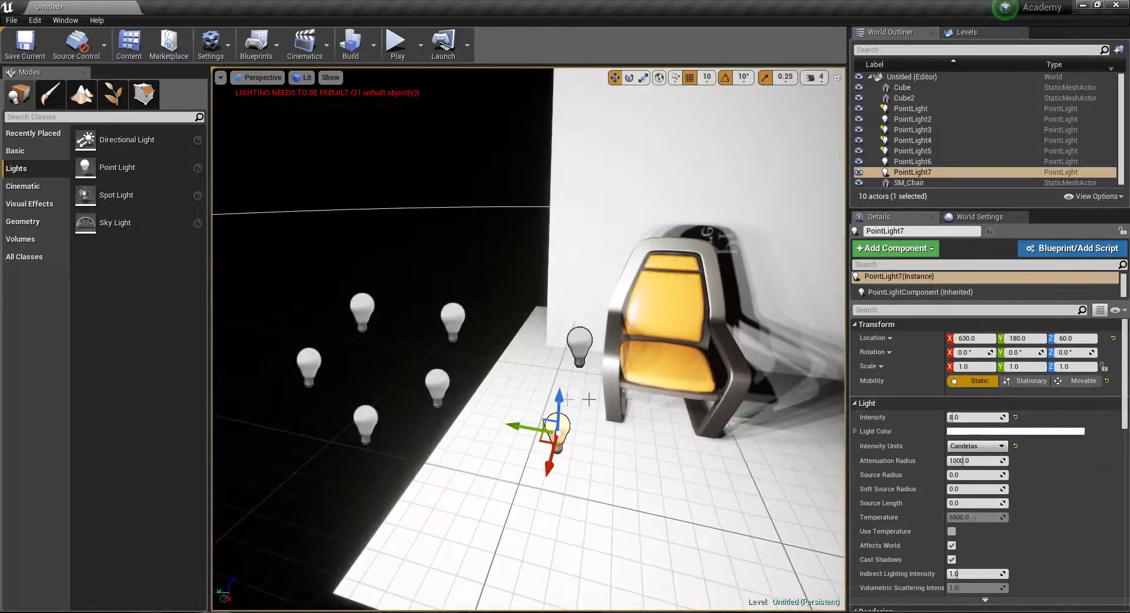
- Delete the six duplicated point lights, keeping only the original at X 570, Y 290
left_click(435, 391)
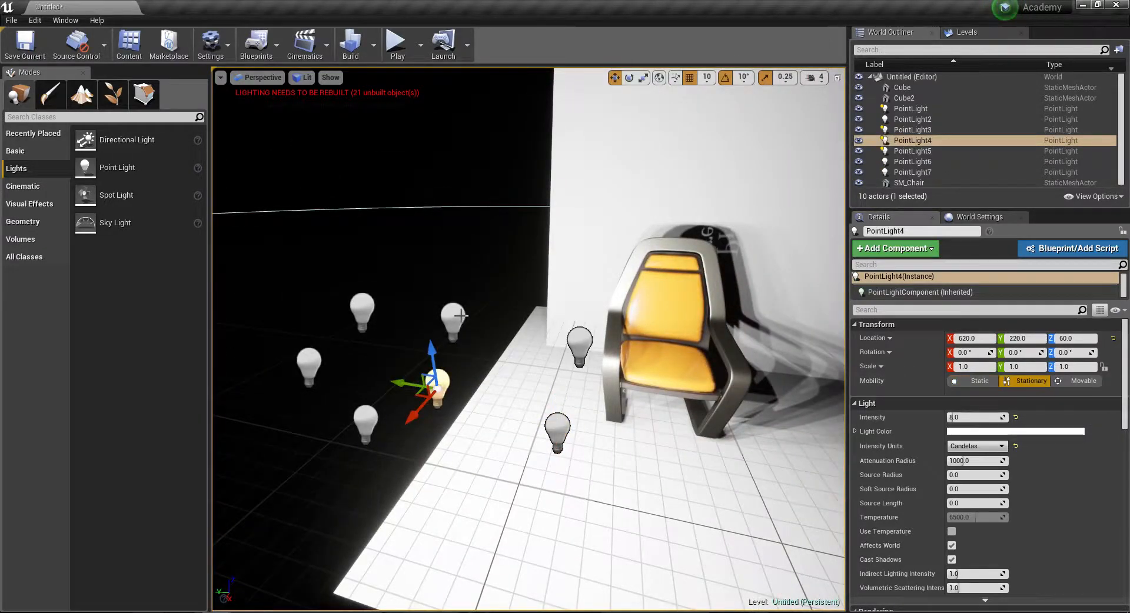
left_click(456, 317)
key("Delete")
left_click(582, 340)
key("Delete")
left_click(559, 431)
key("Delete")
left_click(439, 385)
key("Delete")
left_click(365, 423)
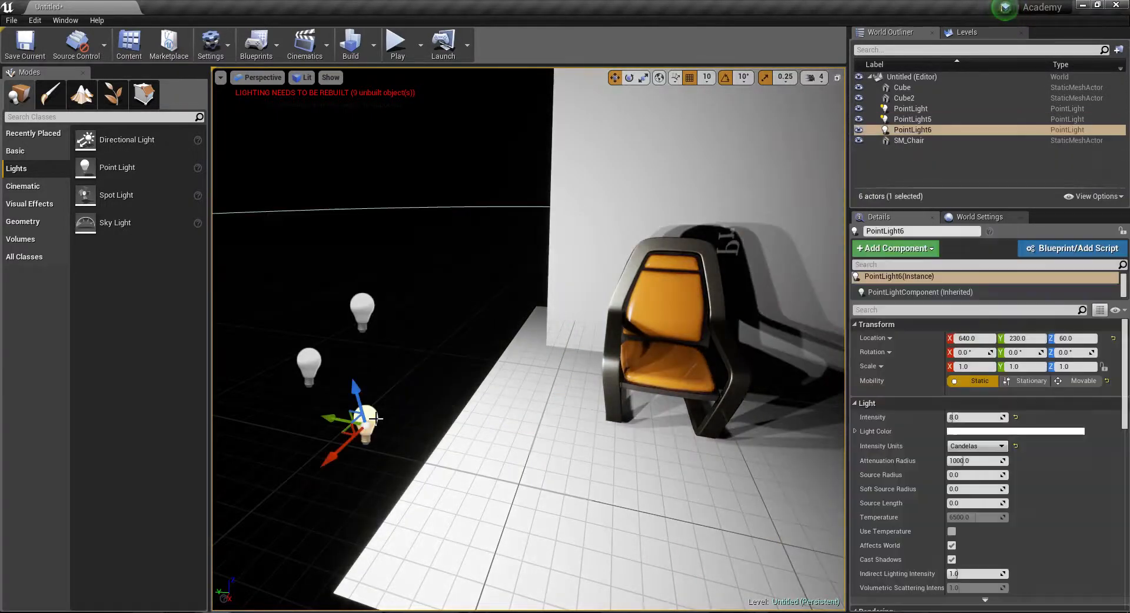
key("Delete")
left_click(312, 366)
key("Delete")
left_click(363, 306)
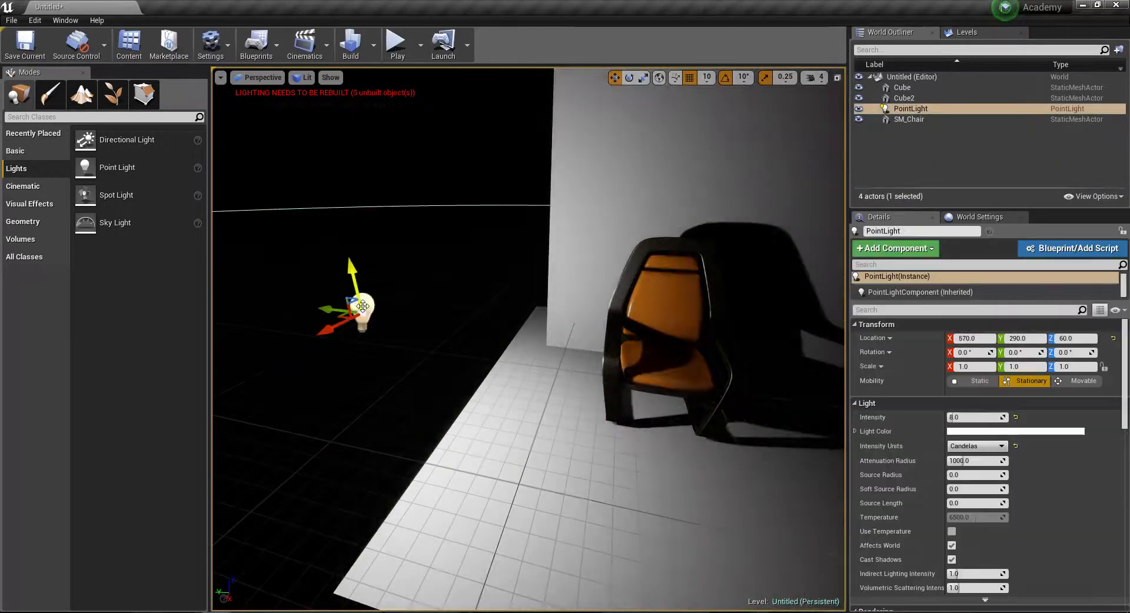
- Try placing three duplicates of the Stationary point light beside the chair, and delete the copies
left_click_drag(336, 306, 385, 393, "alt")
left_click_drag(453, 388, 473, 399, "alt")
key("Delete")
left_click(500, 365)
key("Delete")
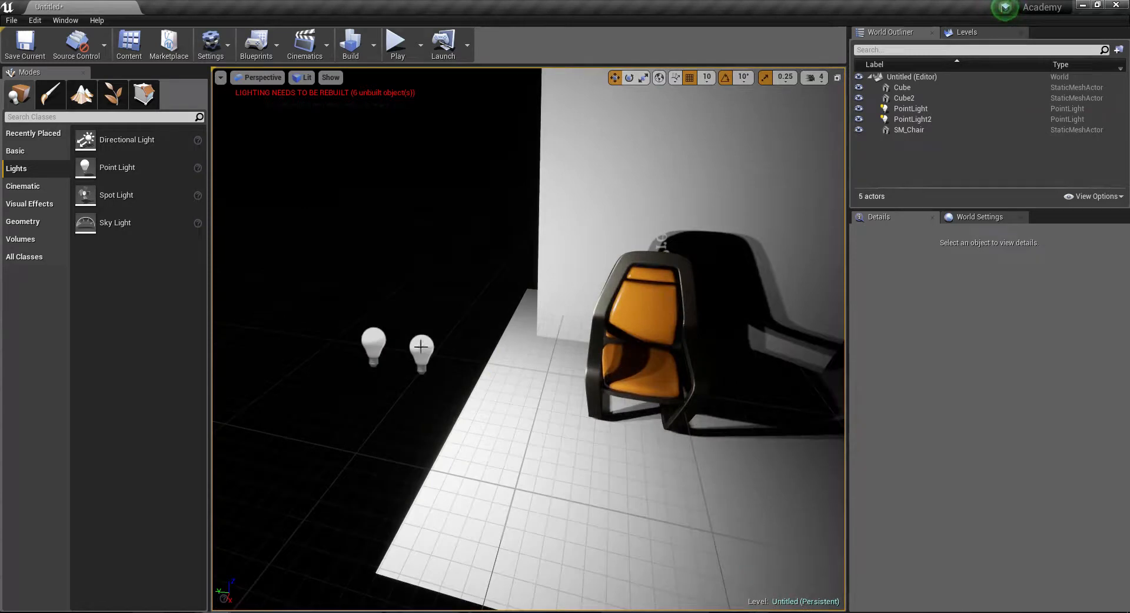
left_click(420, 347)
key("Delete")
- Move the Stationary point light in front of the chair to X 620, Y 190, keeping its height
right_click_drag(421, 347, 429, 324)
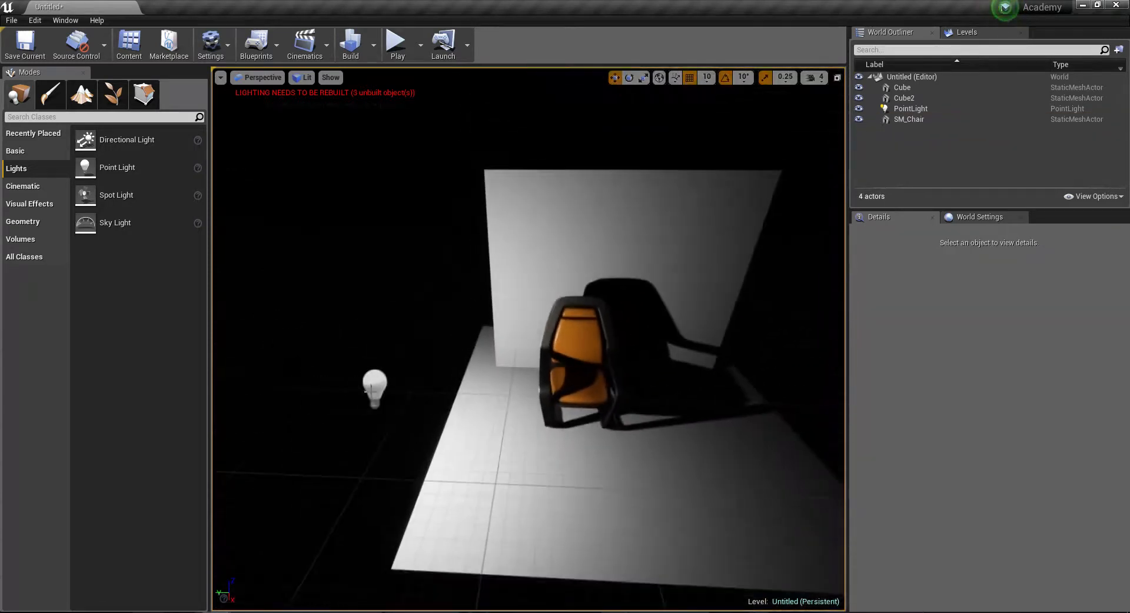
left_click(377, 409)
left_click_drag(356, 397, 461, 450)
right_click_drag(460, 450, 461, 505)
right_click_drag(399, 425, 390, 404)
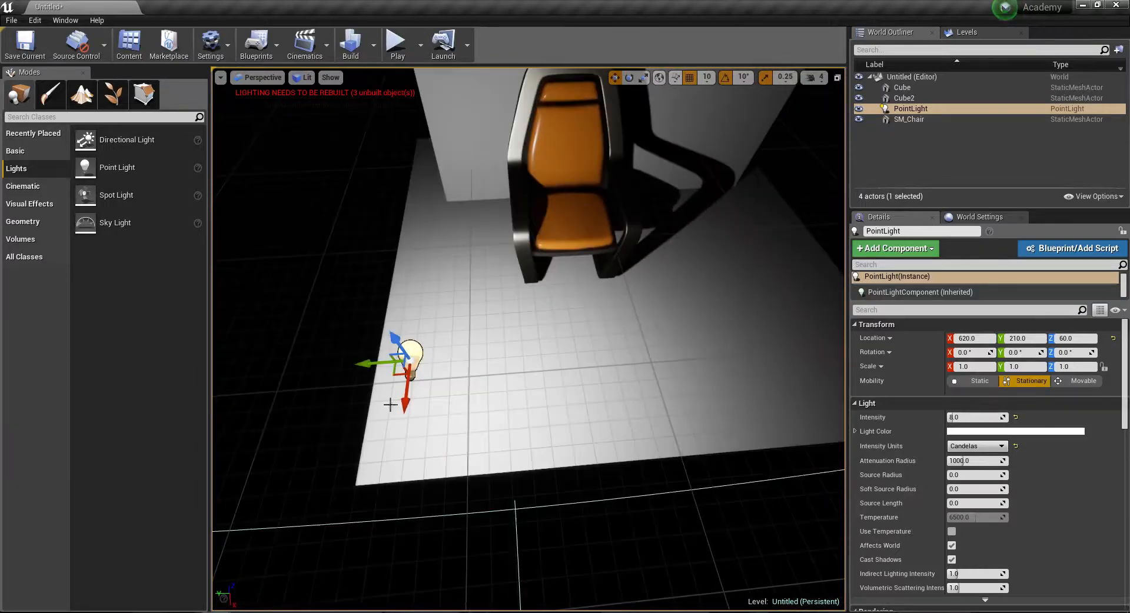
left_click_drag(398, 375, 458, 372)
right_click_drag(458, 373, 542, 386)
right_click_drag(683, 436, 624, 434)
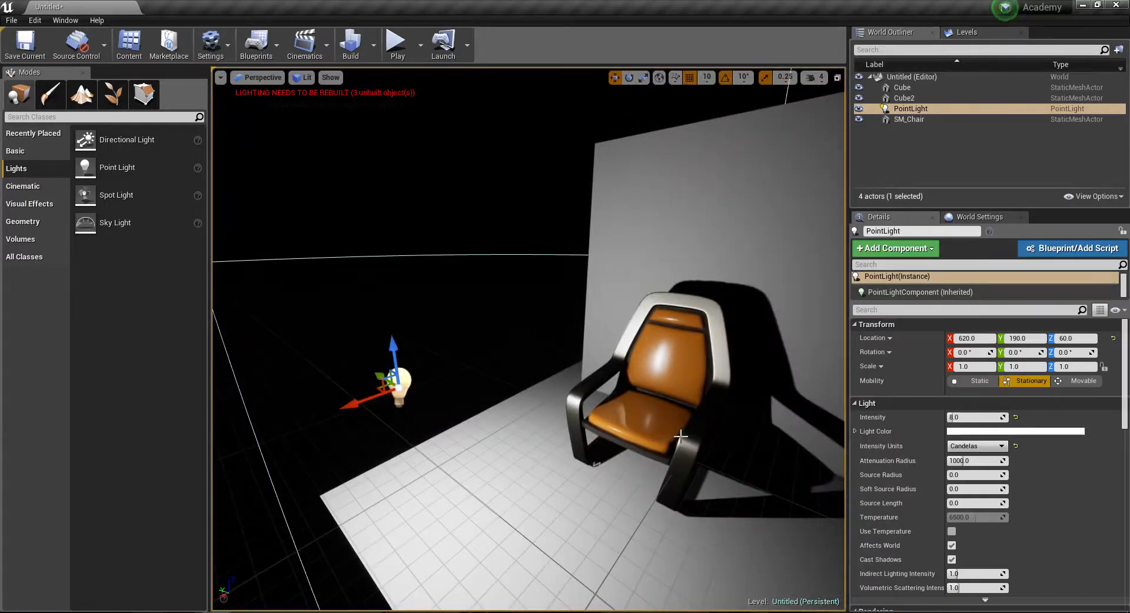
- Build only the lighting for the scene
left_click(378, 47)
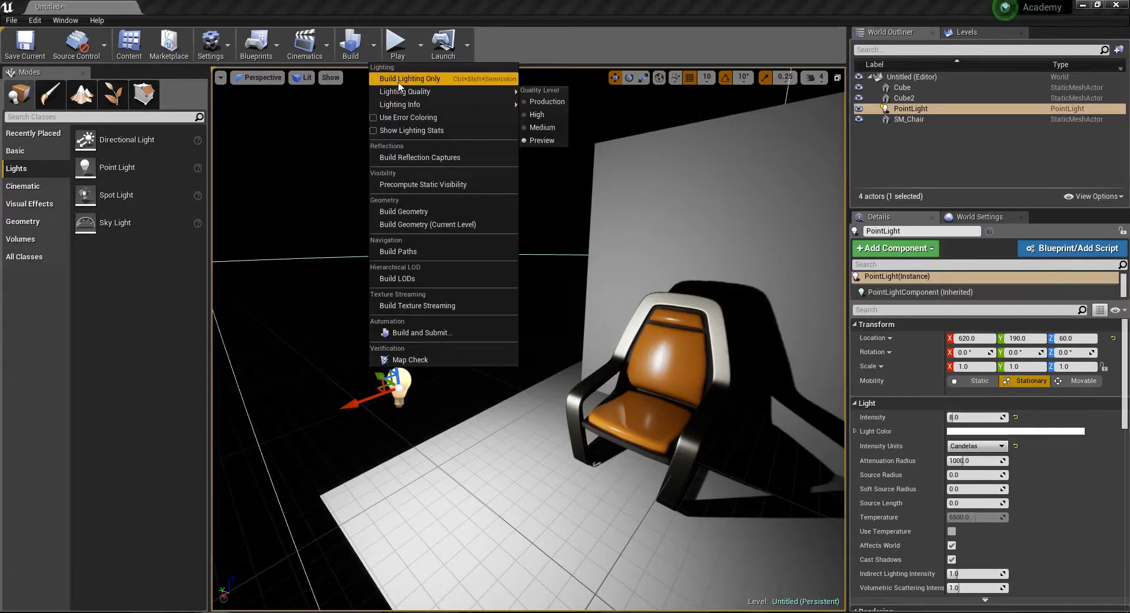
left_click(399, 82)
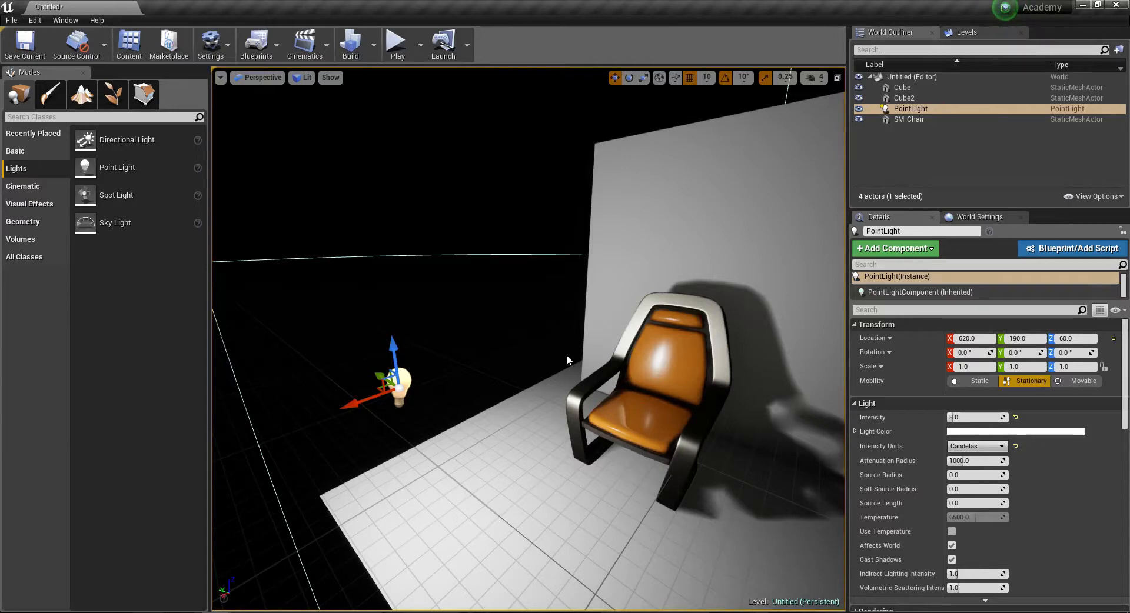
- Examine the chair's baked shadow on the wall and floor from close up and from farther away
right_click_drag(572, 236, 685, 253)
key("w")
key("s")
key("w")
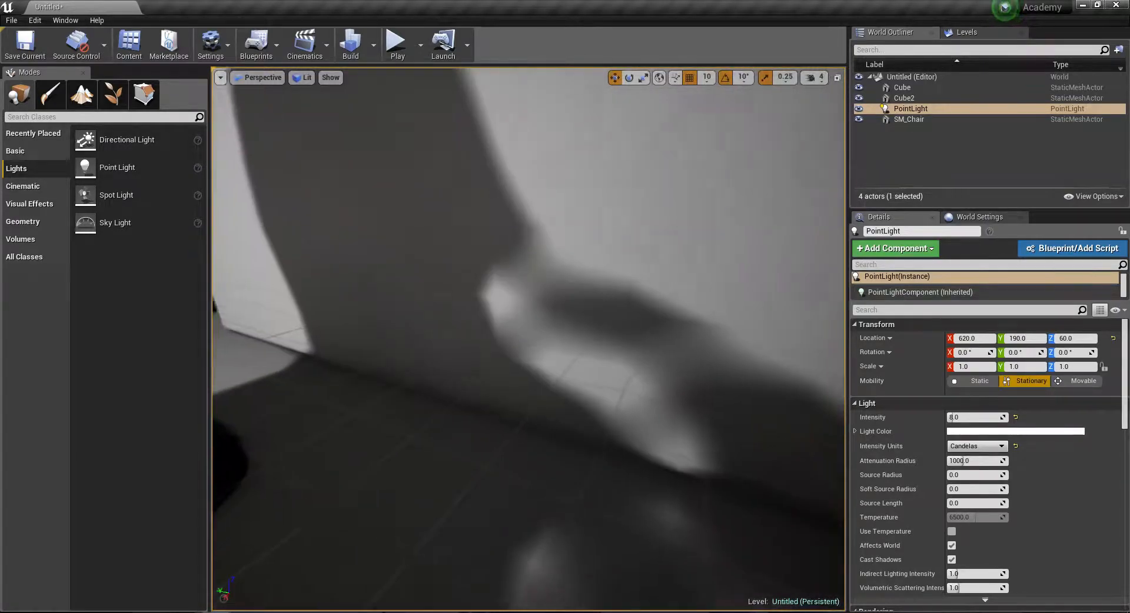
left_click(636, 357)
key("s")
right_click_drag(636, 357, 432, 368)
key("Escape")
left_click(635, 357)
key("s")
key("w")
left_click(425, 348)
key("s")
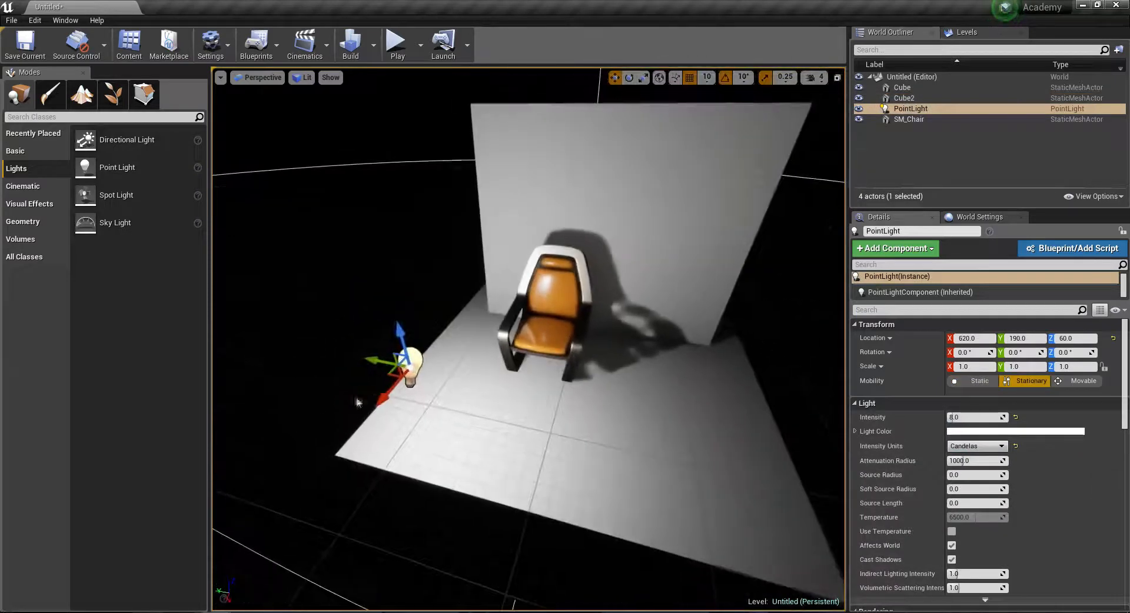
- Make the point light Movable, reposition it at X 650, Y 190, and spread four duplicates around the chair
left_click_drag(374, 363, 376, 417)
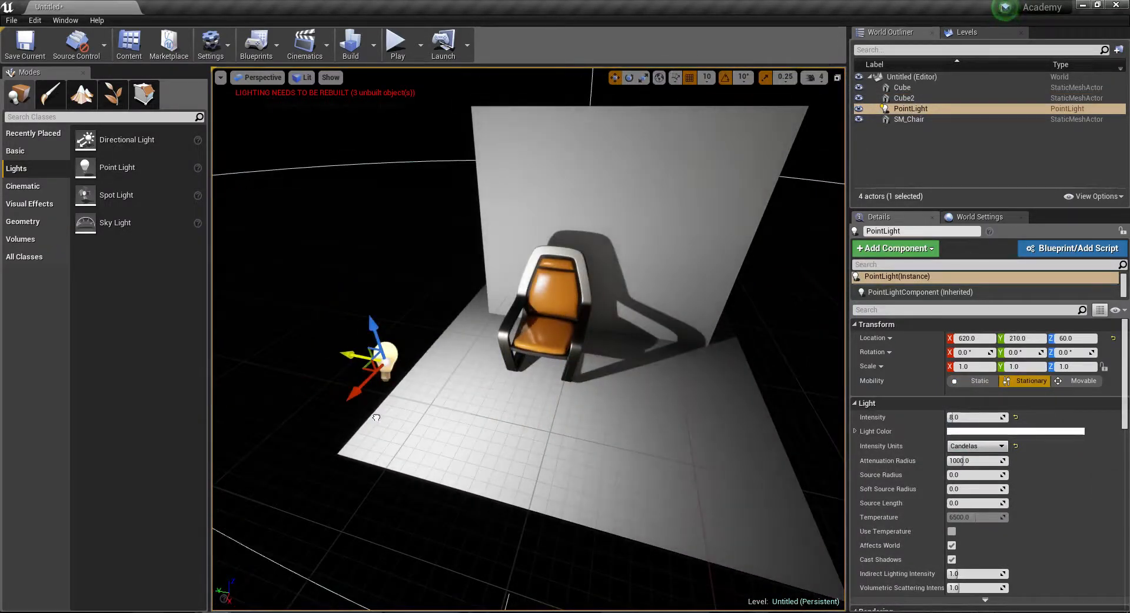
left_click(1089, 382)
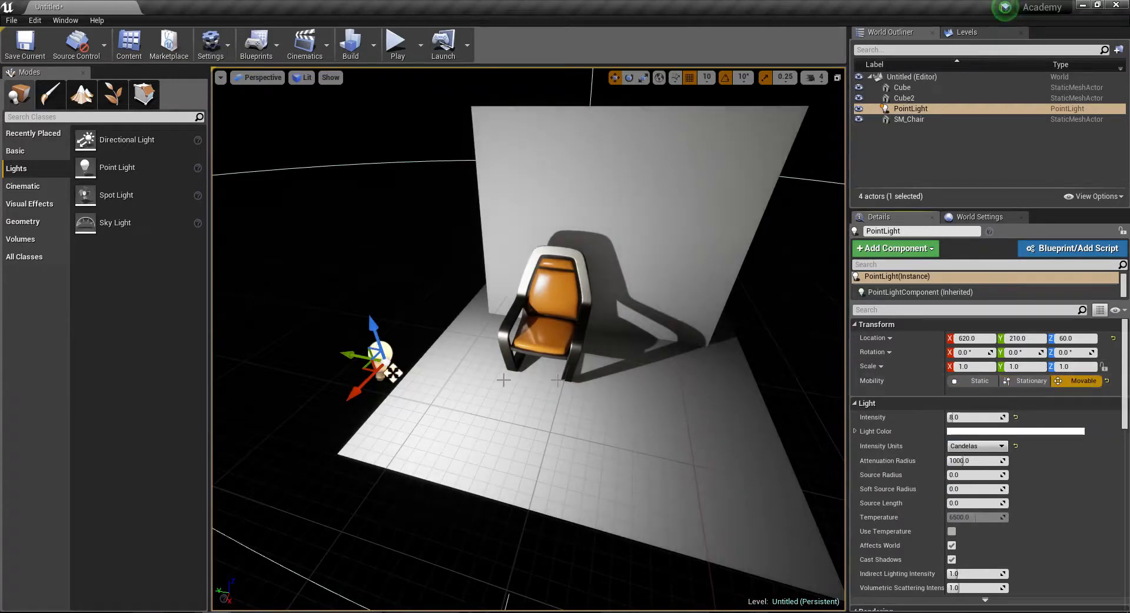
left_click_drag(359, 371, 582, 475)
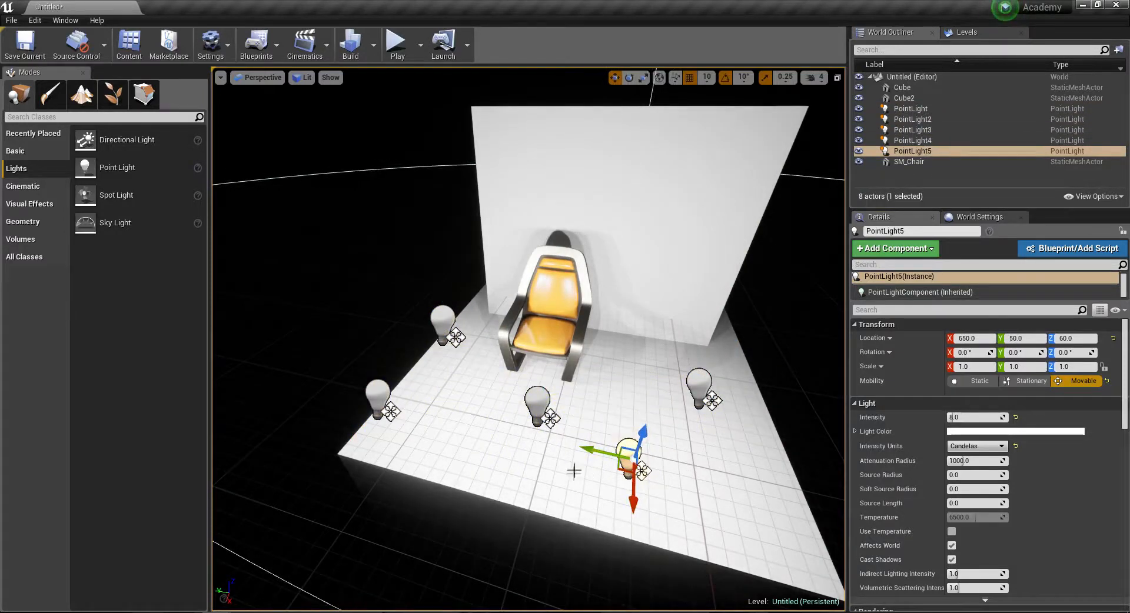
- Delete the four duplicated movable point lights, keeping only the original
key("Delete")
left_click(549, 409)
key("Delete")
left_click(698, 385)
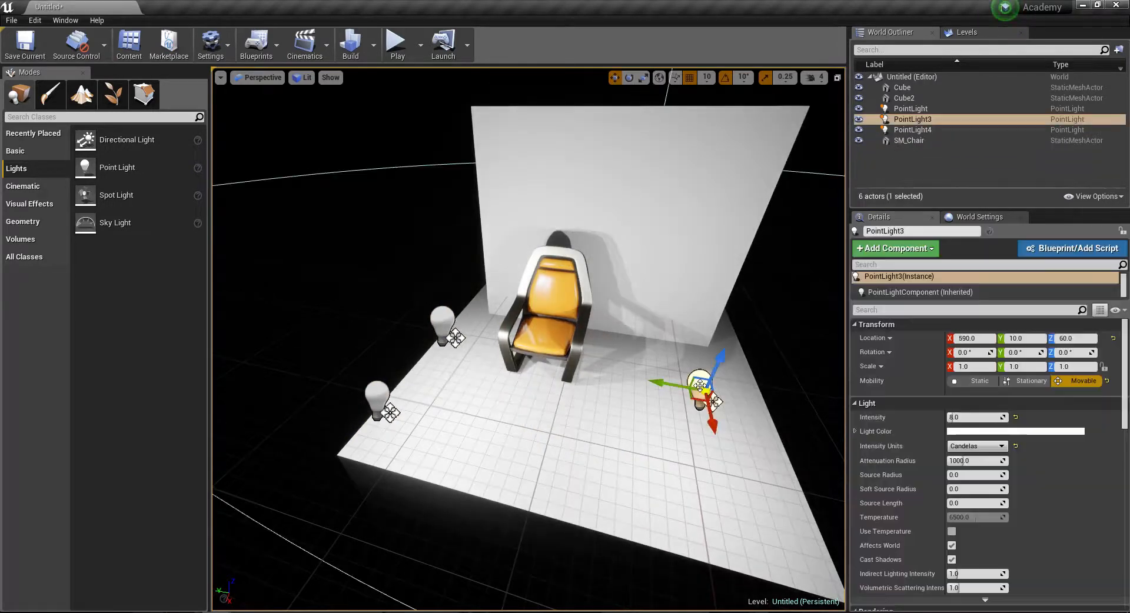
key("Delete")
left_click(440, 328)
key("Delete")
- Switch the viewport to the Lighting Only view mode and view the chair from the other side
left_click(304, 77)
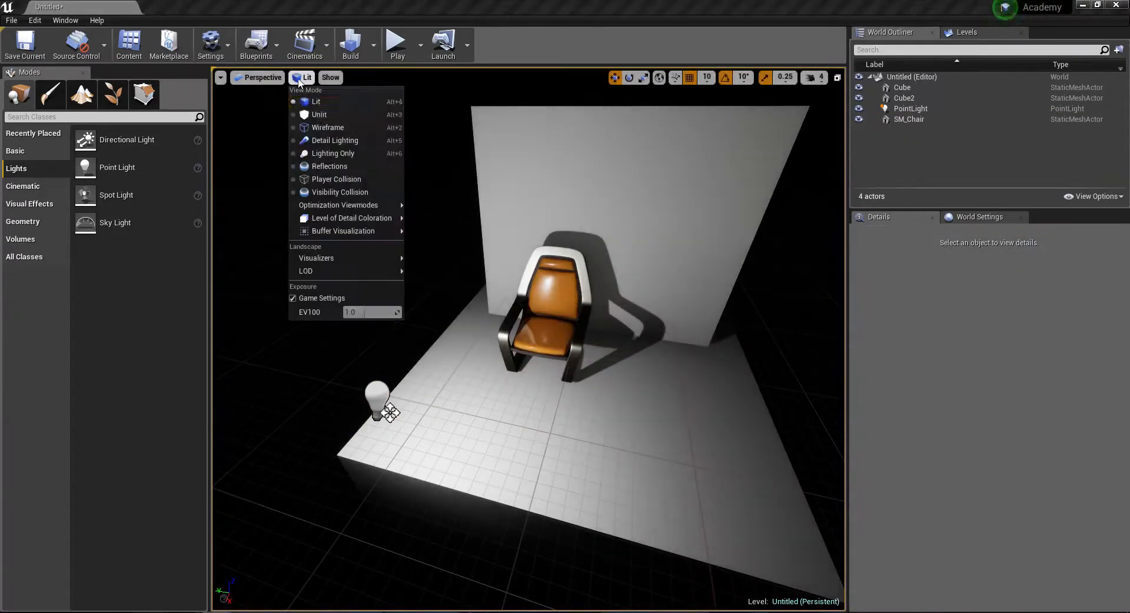
left_click(351, 155)
right_click_drag(388, 243, 447, 217)
mouse_move(404, 280)
right_mouse_down()
mouse_move(465, 264)
mouse_move(470, 276)
mouse_move(441, 288)
mouse_move(405, 279)
right_mouse_up()
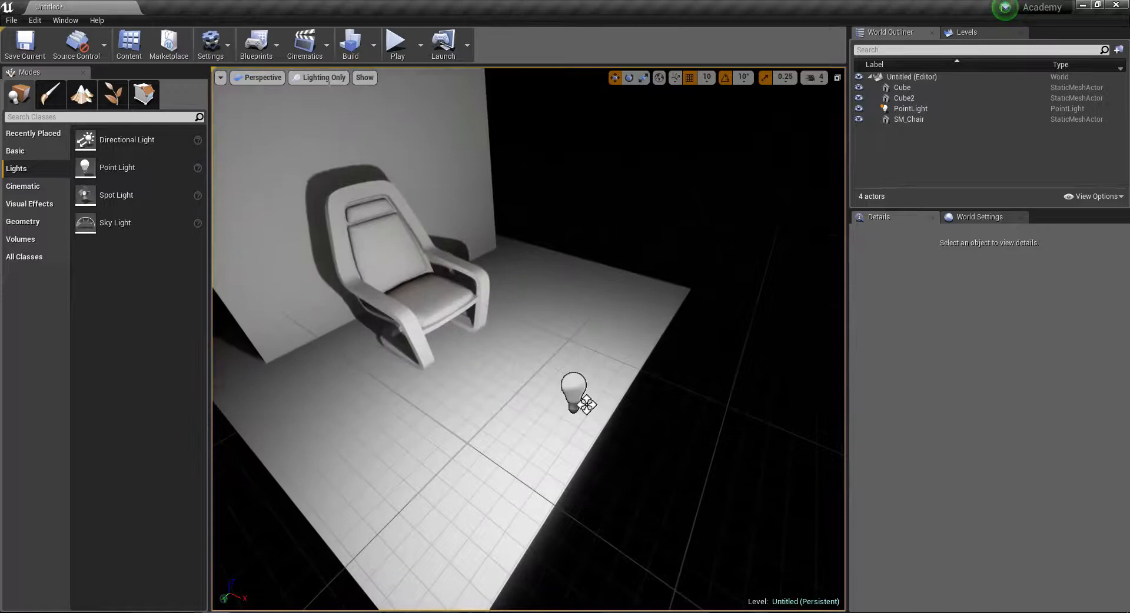
- Try the Detail Lighting view mode on the chair, and return to Lighting Only
left_click(322, 79)
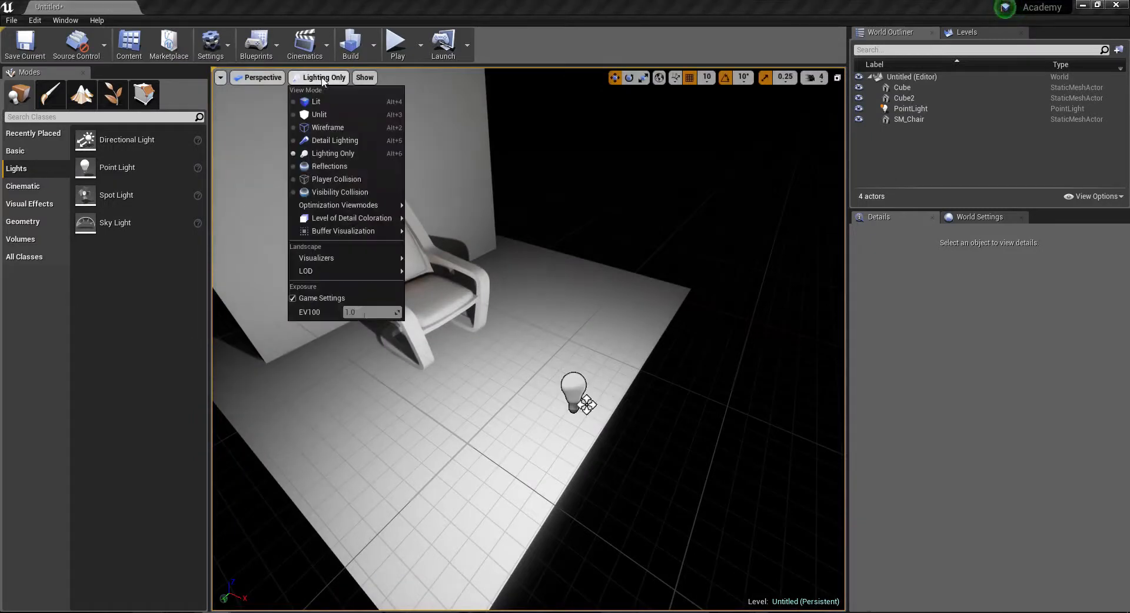
left_click(332, 140)
right_click_drag(333, 140, 382, 153)
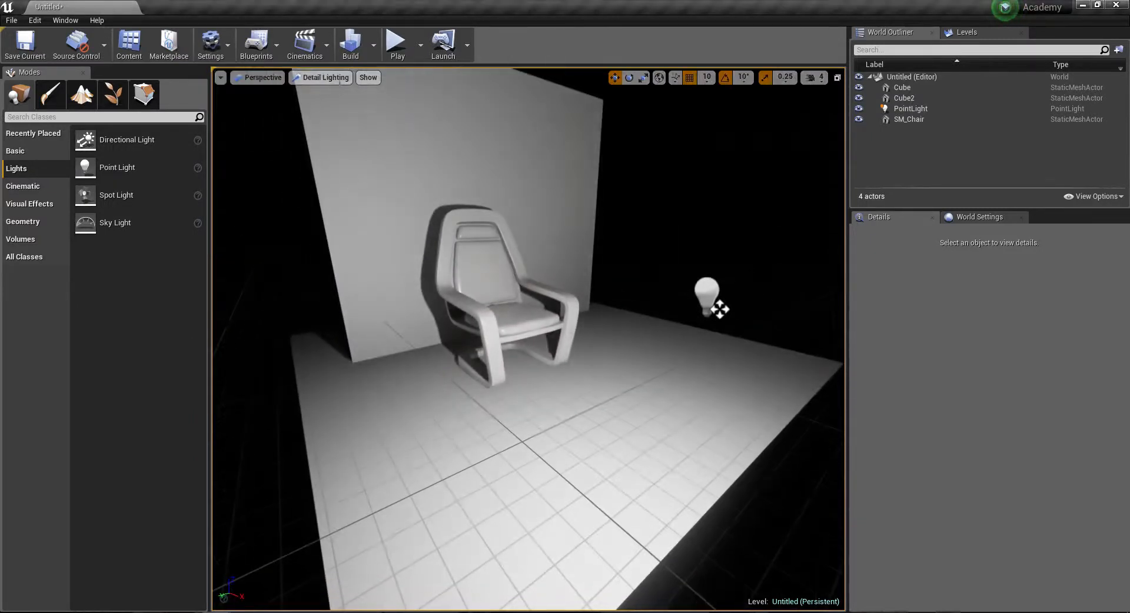
left_click(325, 77)
left_click(330, 151)
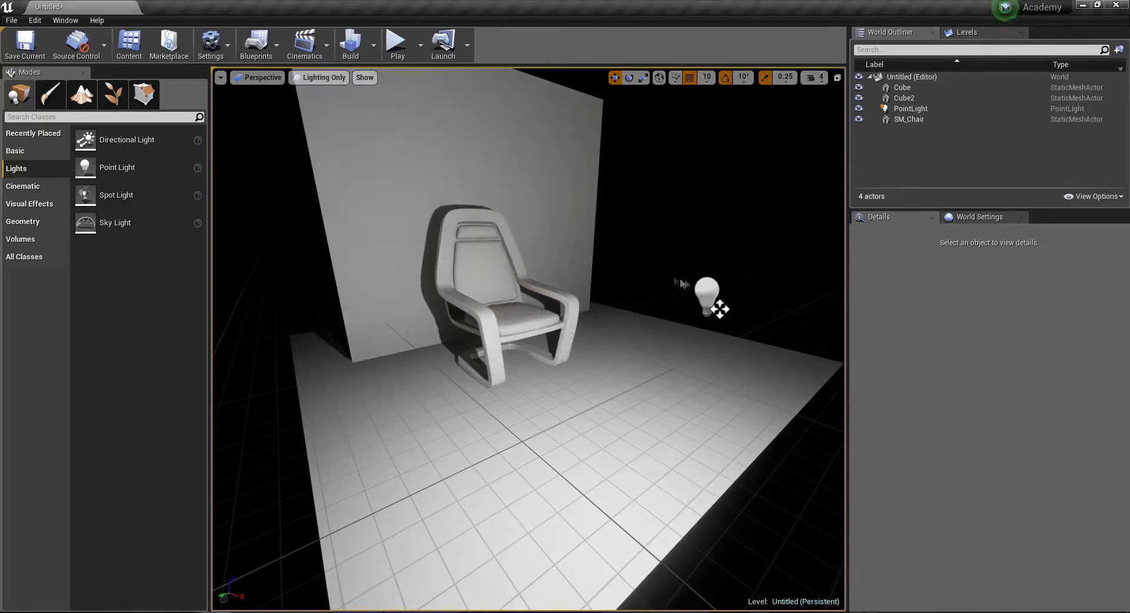
- Move the movable point light off the floor's edge to X 640, Y 270
left_click(713, 290)
key("f")
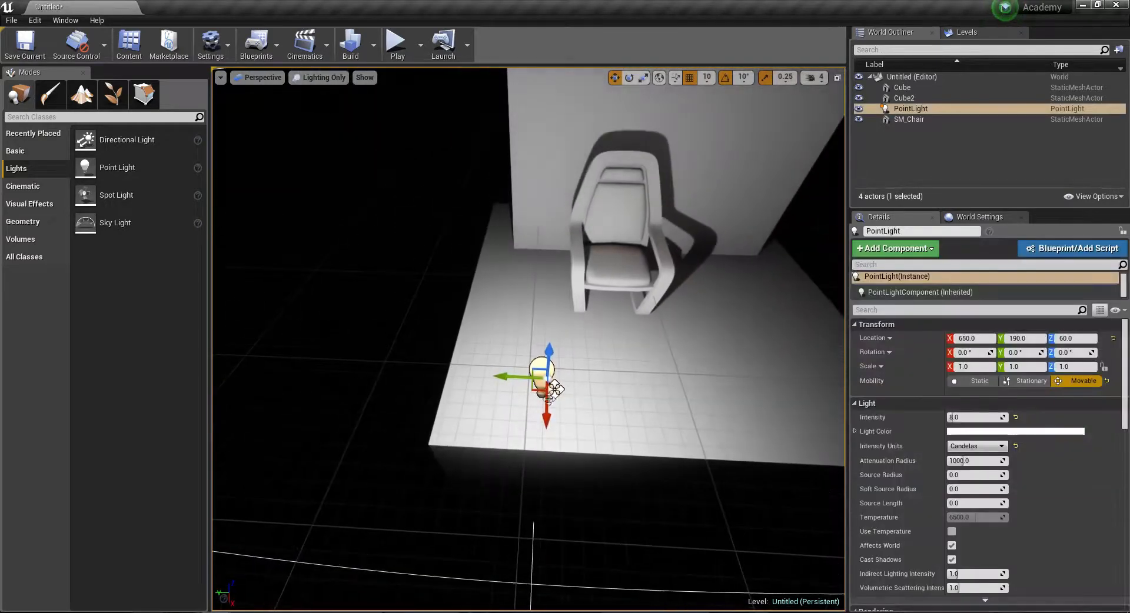
left_click_drag(541, 377, 365, 353)
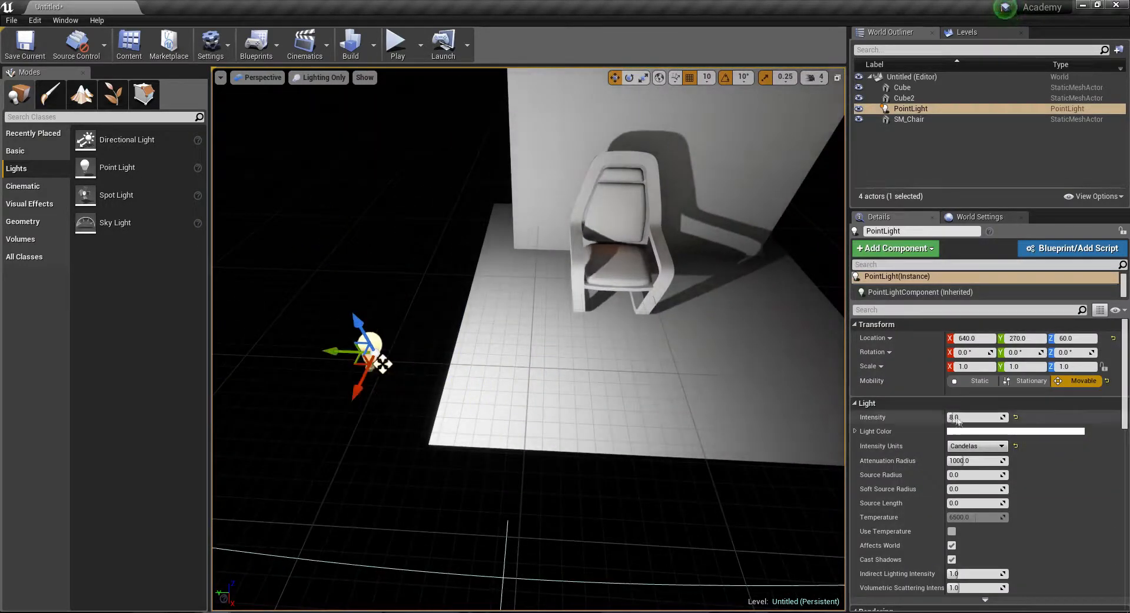
- Set the point light's color to pale pink, hex sRGB FFBCB2FF, comparing it in the Lit and Lighting Only view modes
left_click(984, 433)
left_click_drag(799, 396, 826, 399)
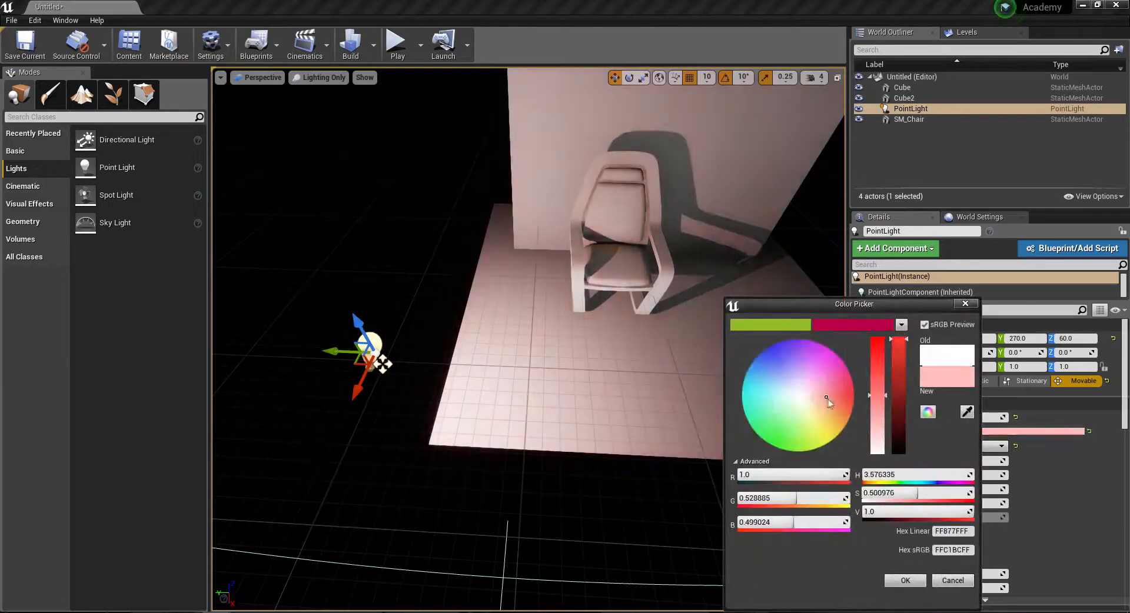
left_click(318, 77)
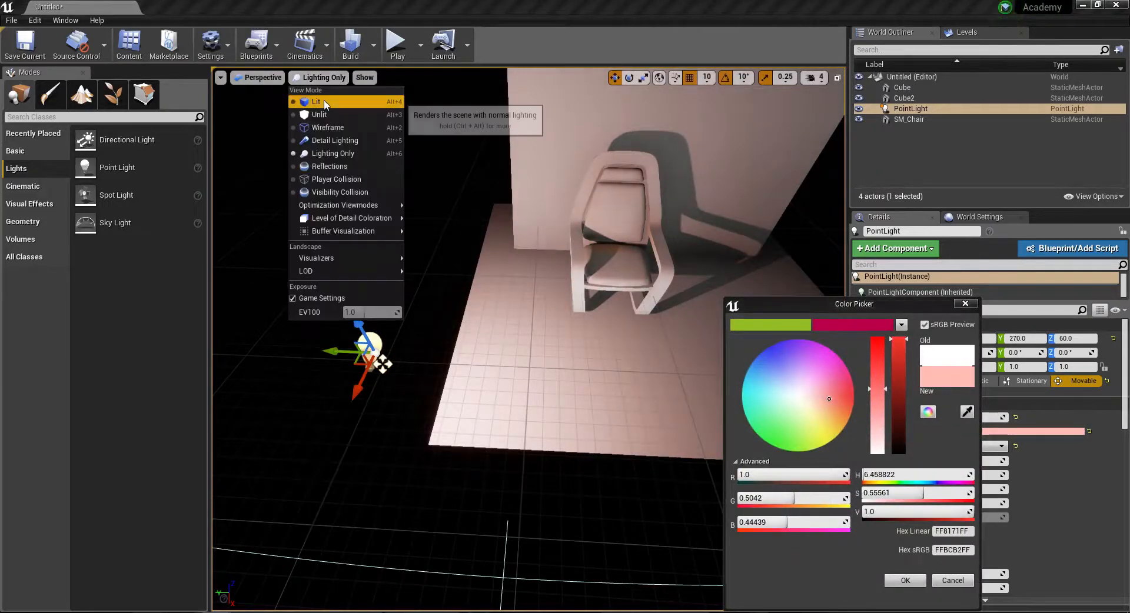
left_click(324, 101)
left_click(304, 77)
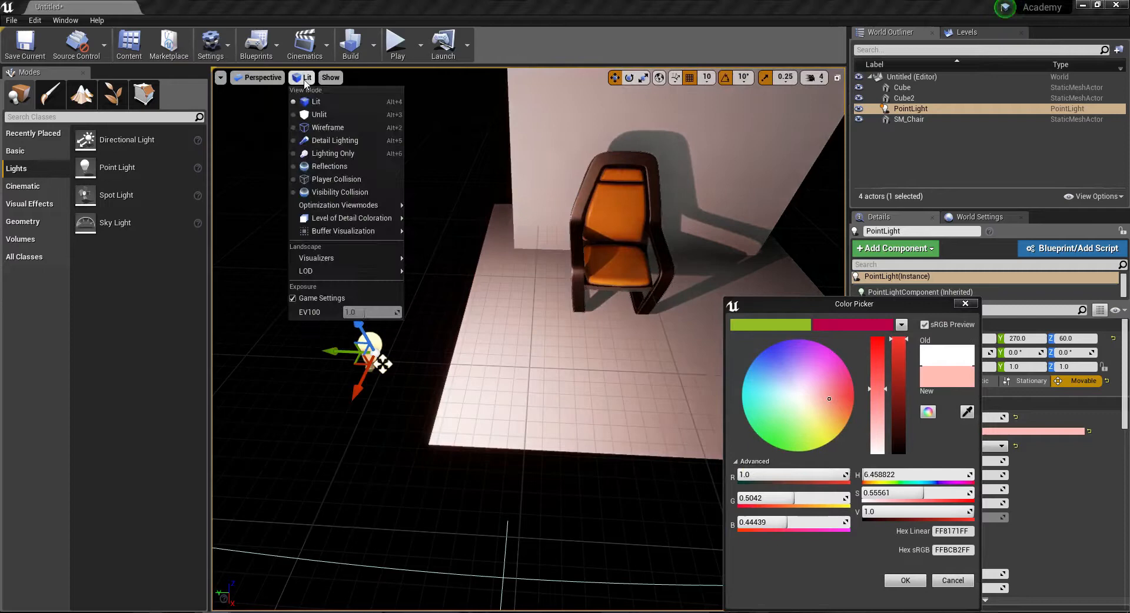
left_click(329, 154)
left_click_drag(794, 304, 714, 226)
left_click(832, 506)
right_click_drag(765, 465, 759, 423)
right_click_drag(484, 400, 484, 399)
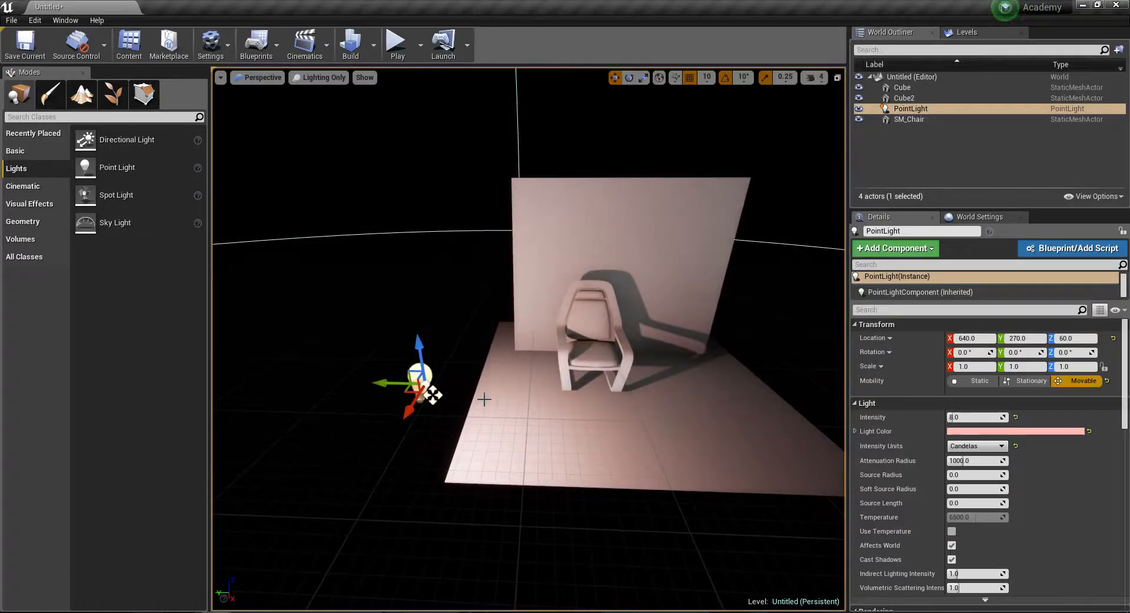
- Keep the pink point light Movable, start duplicating it toward the chair, and turn on the viewport's FPS display
left_click(972, 379)
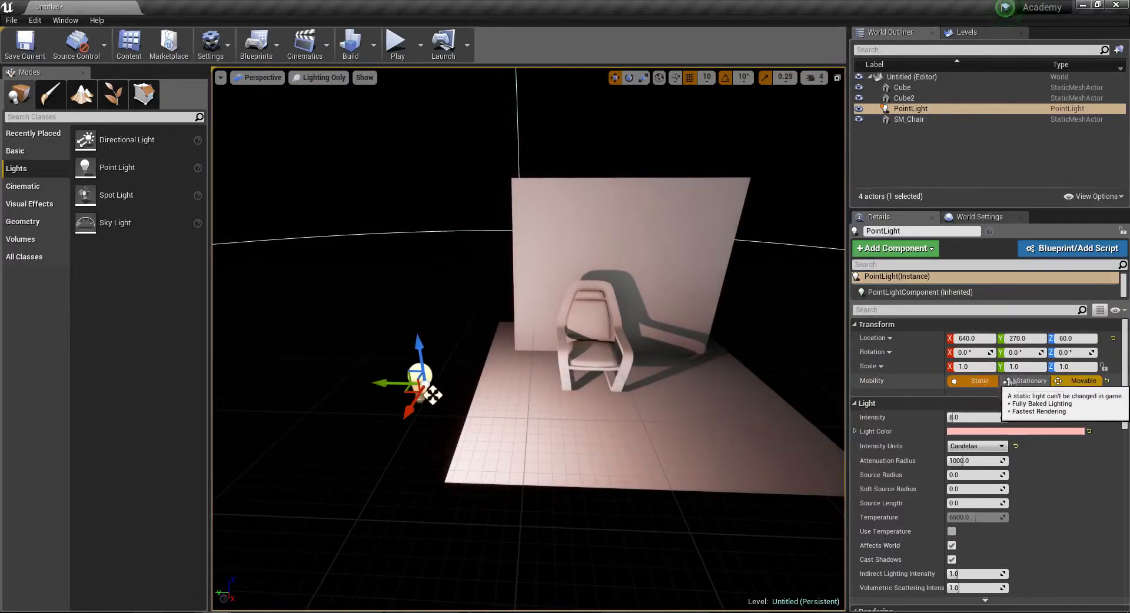
left_click(1082, 382)
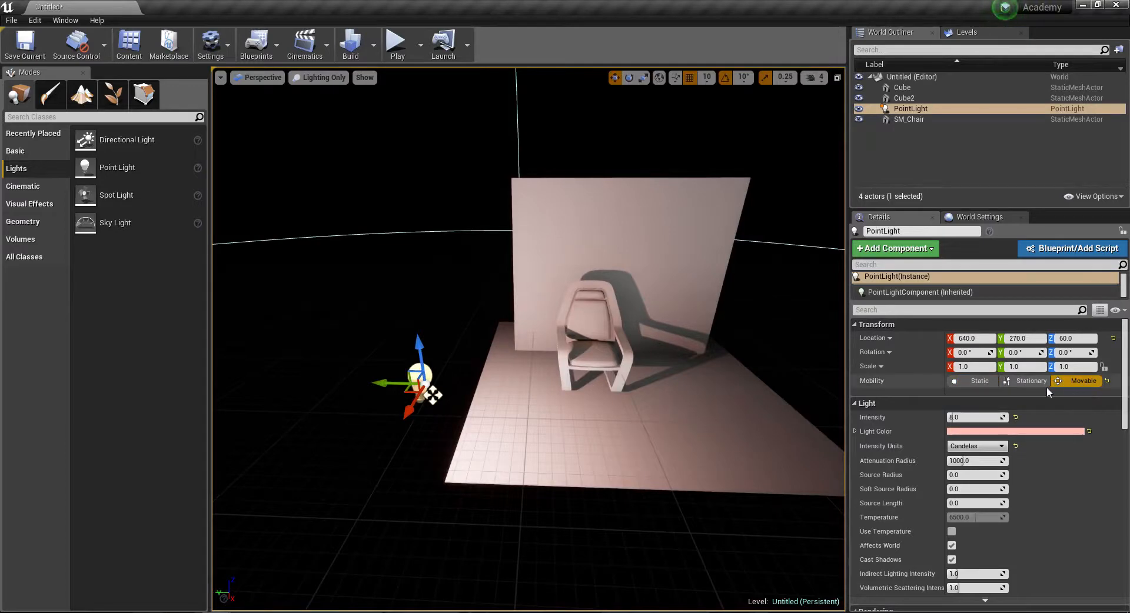
left_click_drag(379, 383, 523, 386, "alt")
left_click(220, 77)
left_click(221, 128)
- Duplicate the movable point light around the chair until the scene holds 11 overlapping point lights
right_click_drag(471, 217, 471, 253)
left_click_drag(572, 340, 451, 369, "alt")
right_click_drag(462, 375, 439, 415)
left_click_drag(471, 432, 542, 321, "alt")
left_click_drag(556, 337, 502, 401, "alt")
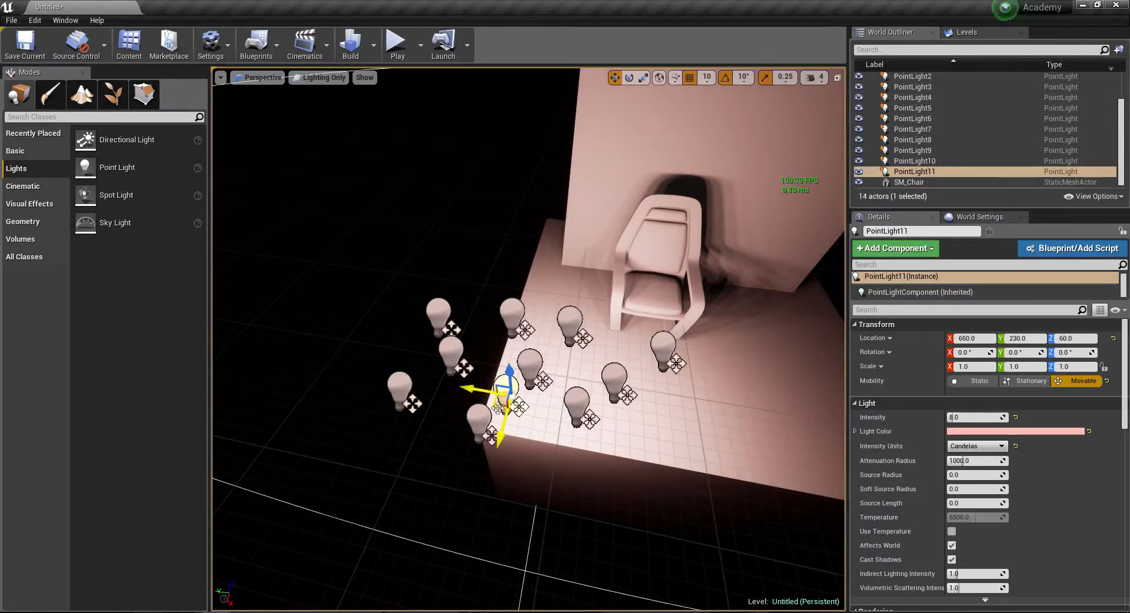
- Add seven more movable duplicates for a total of 18 point lights, and check the frame rate from several angles
left_click_drag(497, 401, 496, 373, "alt")
right_click_drag(424, 424, 443, 405)
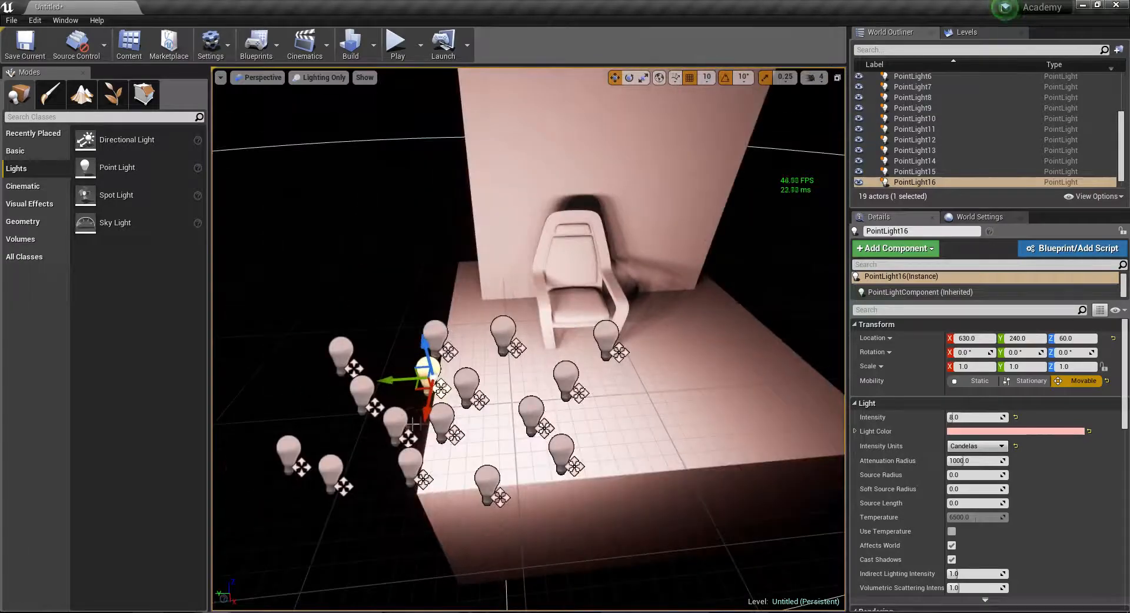
left_click_drag(421, 388, 519, 381, "alt")
mouse_move(519, 381)
right_mouse_down()
mouse_move(482, 383)
mouse_move(527, 383)
right_mouse_up()
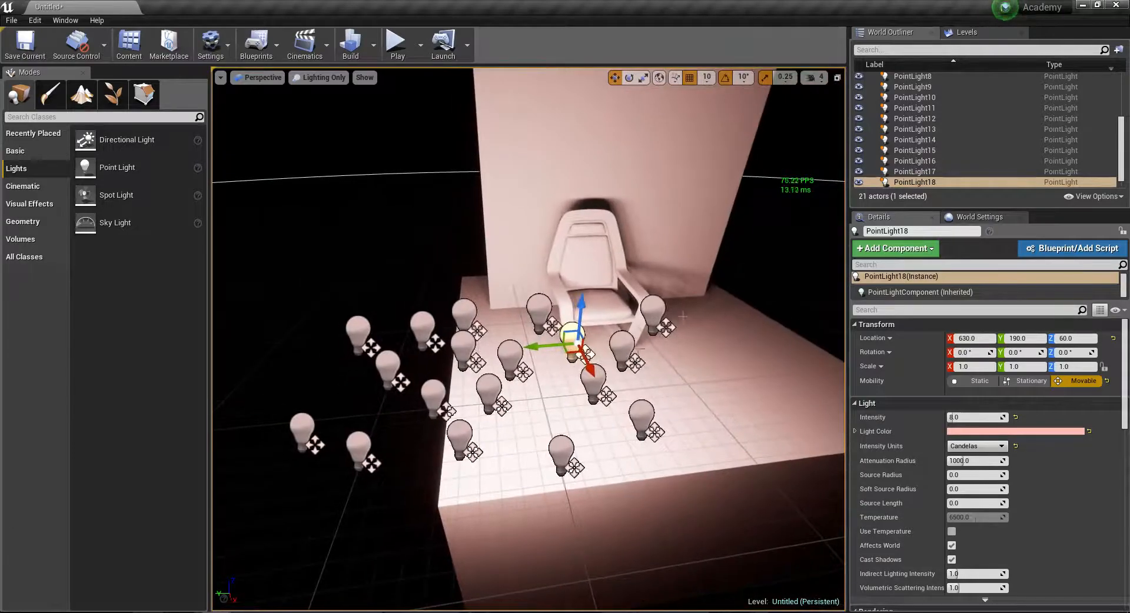
right_click_drag(764, 287, 835, 170)
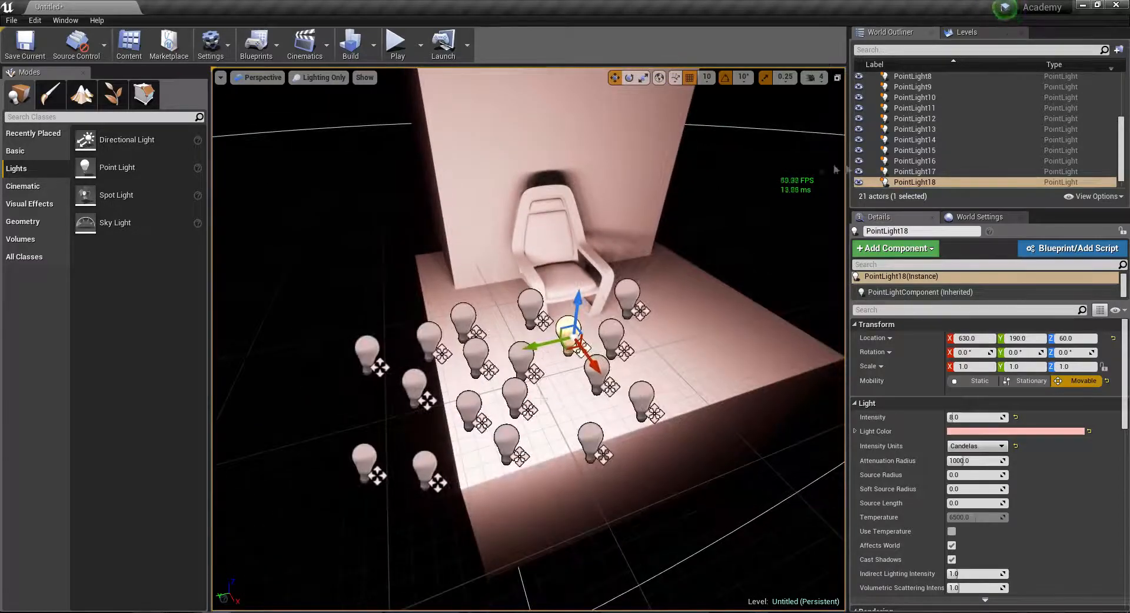
right_click_drag(815, 329, 816, 328)
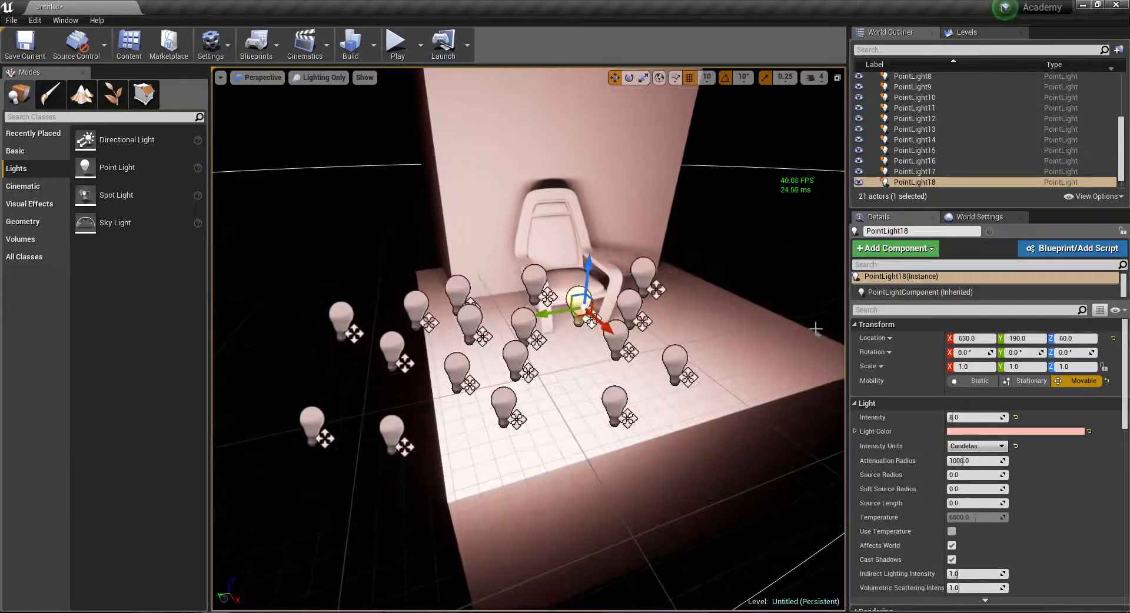
right_click_drag(740, 246, 730, 248)
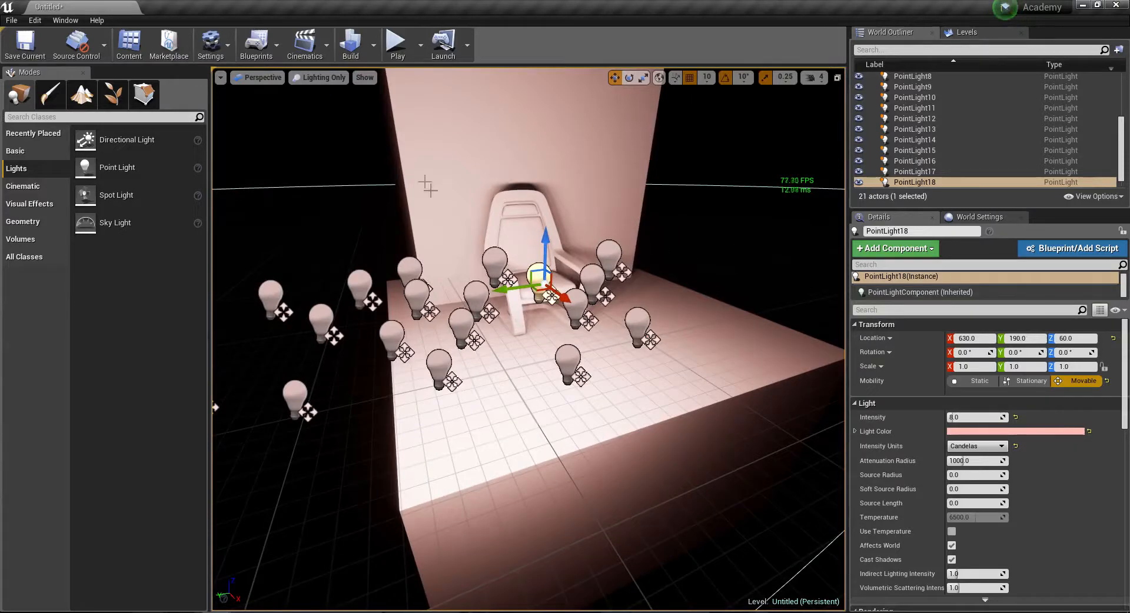
right_click_drag(392, 158, 371, 159)
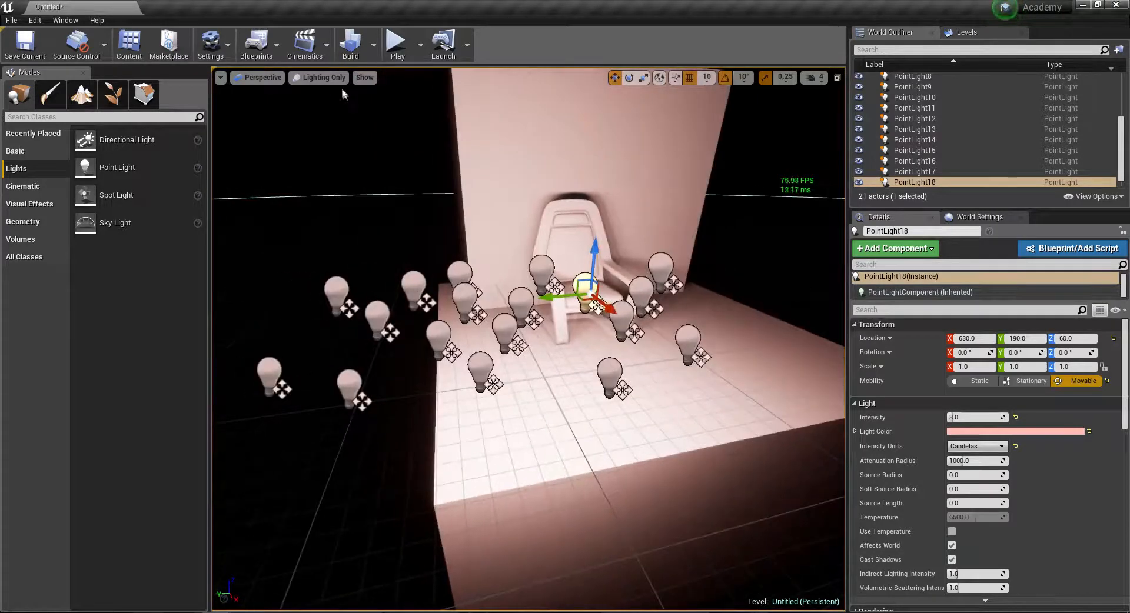
- Switch the viewport to the Light Complexity view mode and delete six of the 18 point lights around the chair
left_click(338, 78)
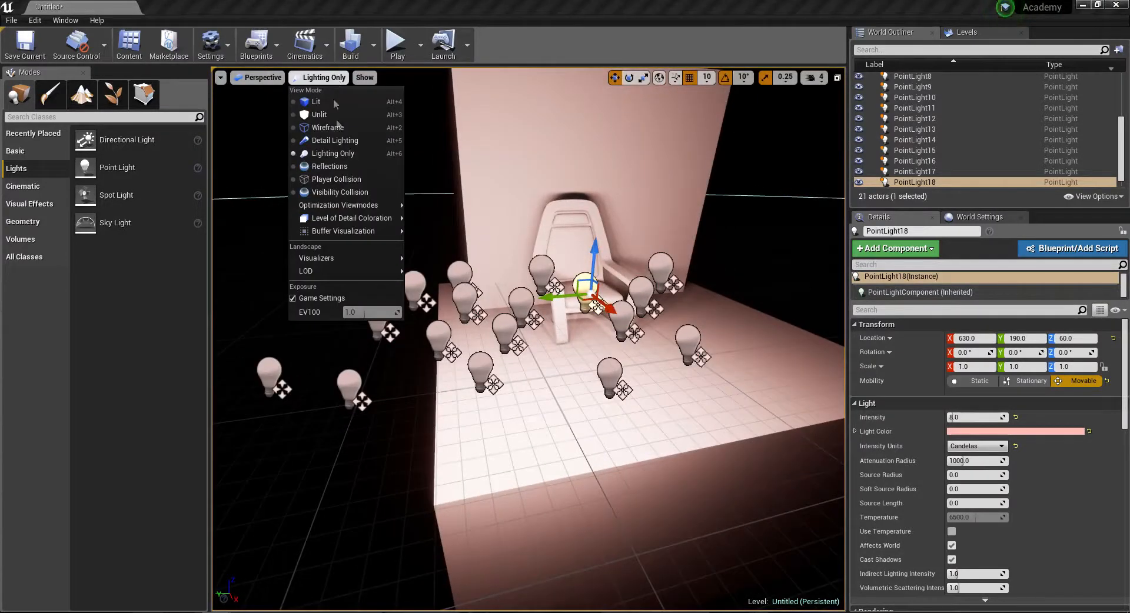
mouse_move(349, 207)
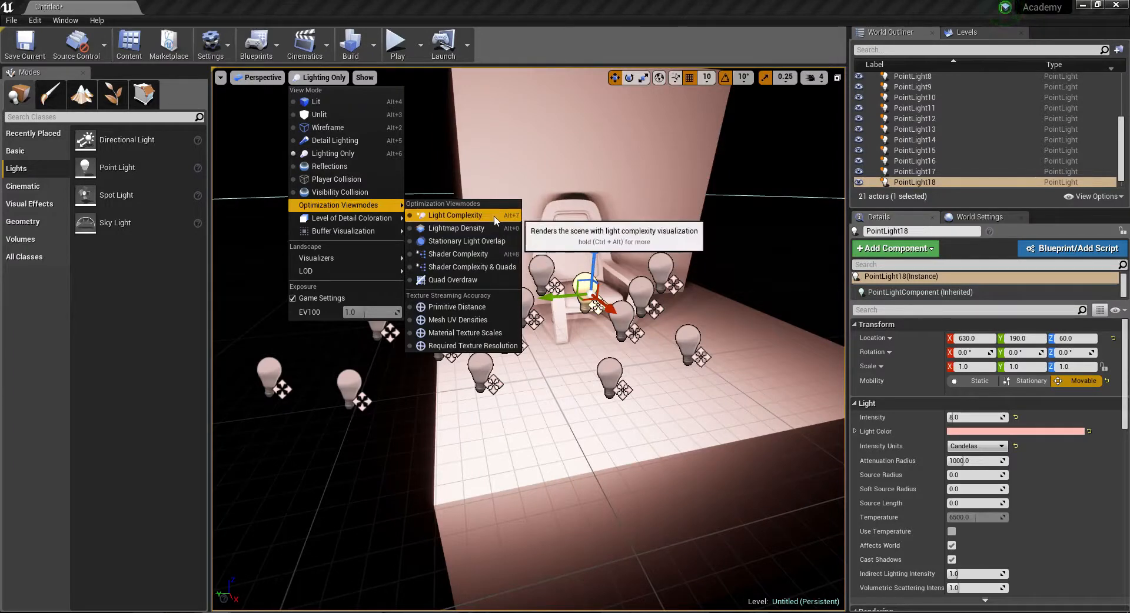
left_click(465, 215)
right_click_drag(550, 256, 550, 315)
key("s")
key("Delete")
left_click(550, 315)
key("Delete")
left_click(570, 263)
key("Delete")
left_click(670, 274)
key("Delete")
left_click(523, 274)
left_click(512, 274)
key("Delete")
left_click(516, 314)
key("Delete")
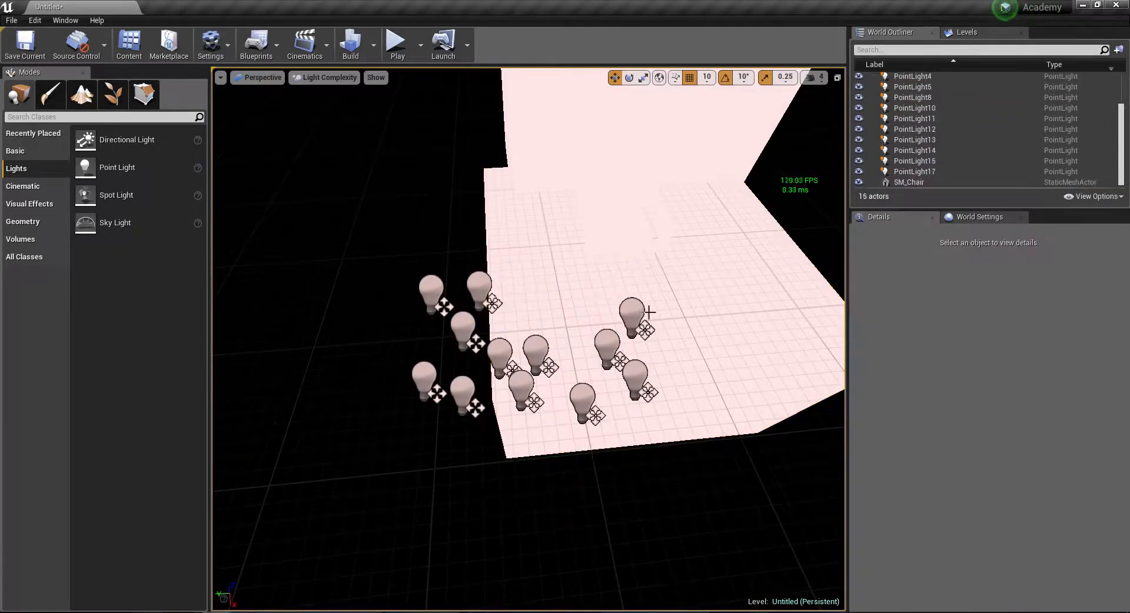
- Delete further point lights one by one until only the outermost one beside the floor remains
left_click(633, 310)
key("Delete")
left_click(632, 372)
key("Delete")
left_click(583, 399)
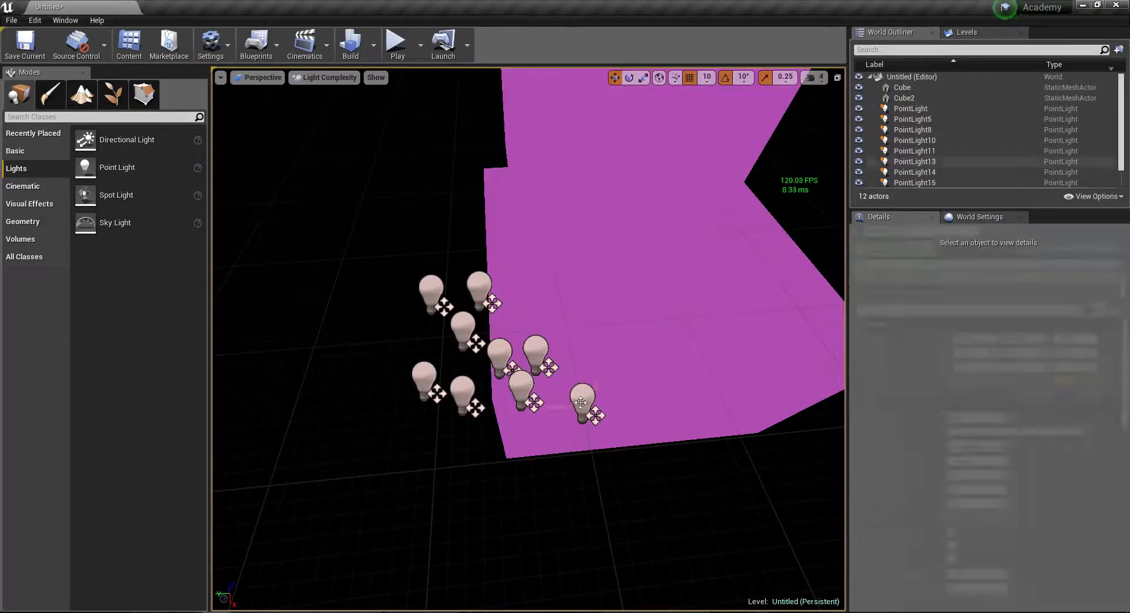
key("Delete")
left_click(521, 385)
key("Delete")
left_click(508, 361)
key("Delete")
left_click(473, 338)
key("Delete")
left_click(479, 292)
key("Delete")
left_click(468, 389)
key("Delete")
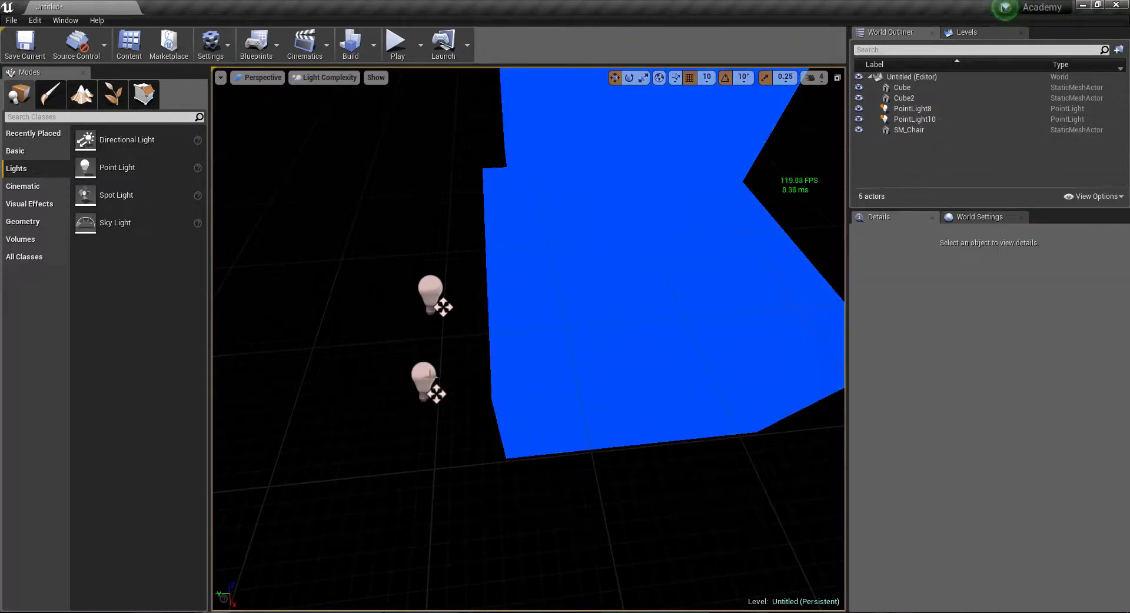
left_click(429, 374)
key("Delete")
- Reduce the remaining point light's attenuation radius to about 271.37 and view its reach over the floor and wall
left_click(437, 312)
key("s")
right_click_drag(462, 323, 462, 280)
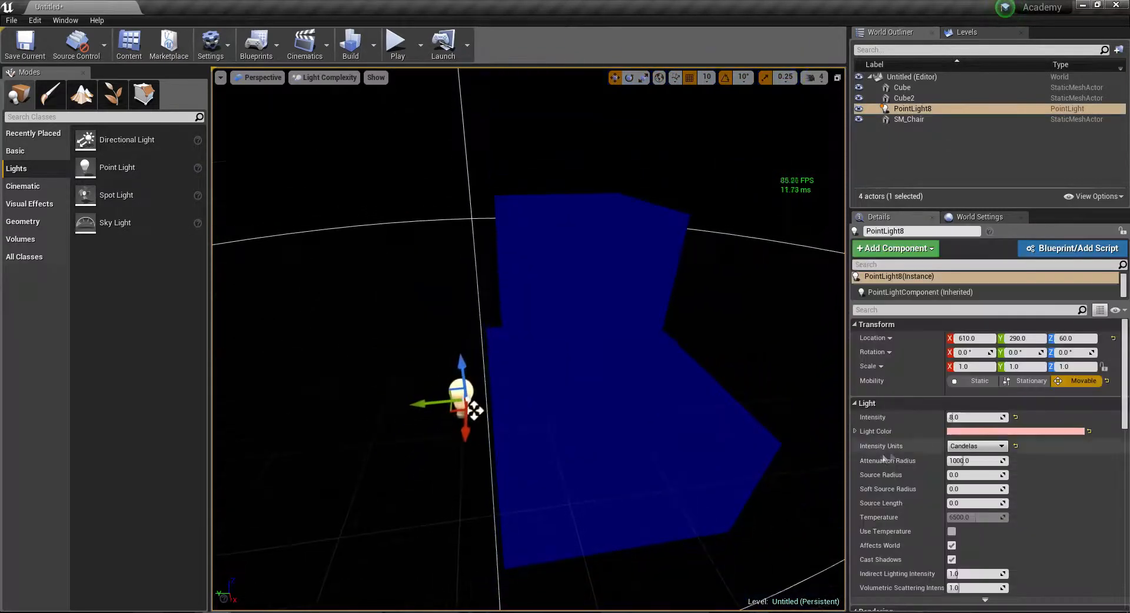
left_click_drag(963, 461, 950, 462)
mouse_move(529, 329)
right_mouse_down()
mouse_move(579, 321)
mouse_move(524, 324)
right_mouse_up()
key("w")
key("d")
key("s")
- Compare the point light's complexity by switching its mobility to Static and back to Movable
left_click(969, 383)
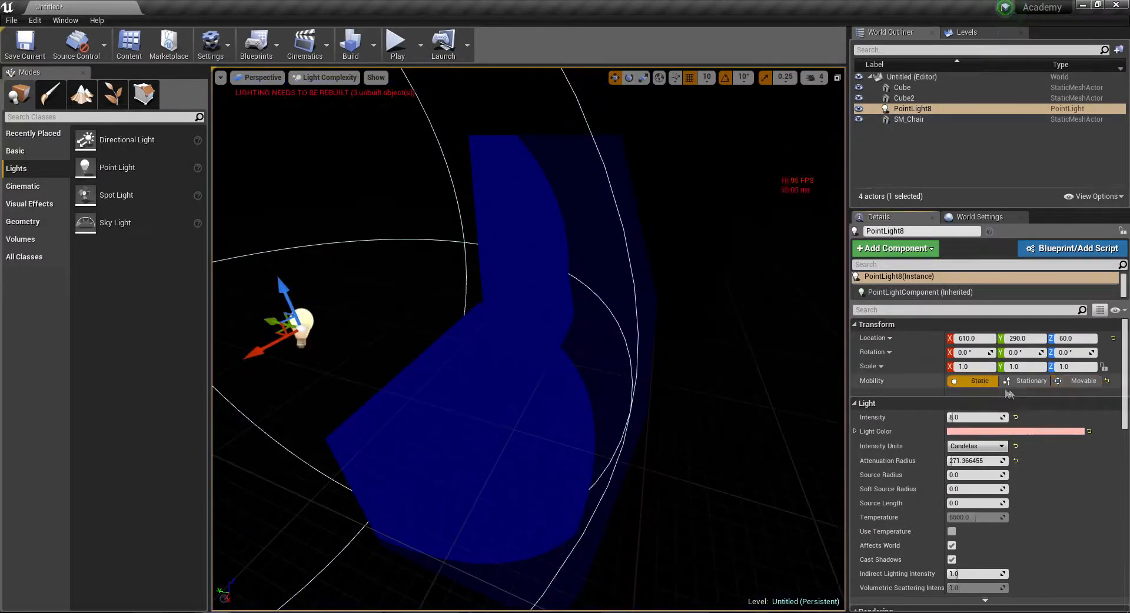
left_click(1077, 381)
right_click_drag(571, 383, 598, 384)
key("a")
right_click_drag(511, 380, 550, 381)
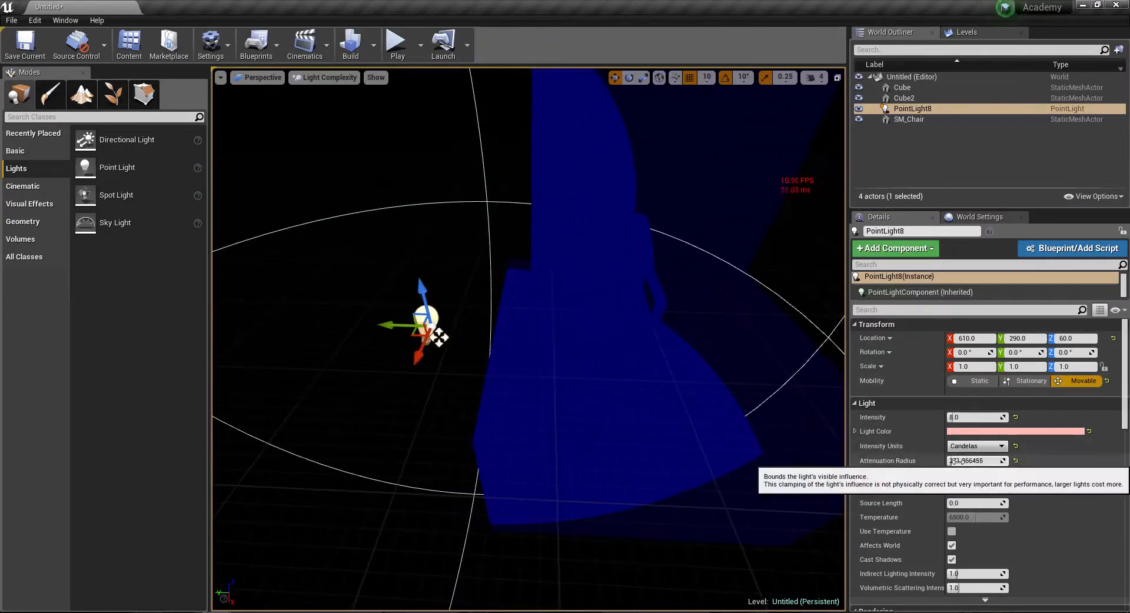
mouse_move(958, 461)
left_mouse_down()
mouse_move(1000, 460)
mouse_move(952, 460)
left_mouse_up()
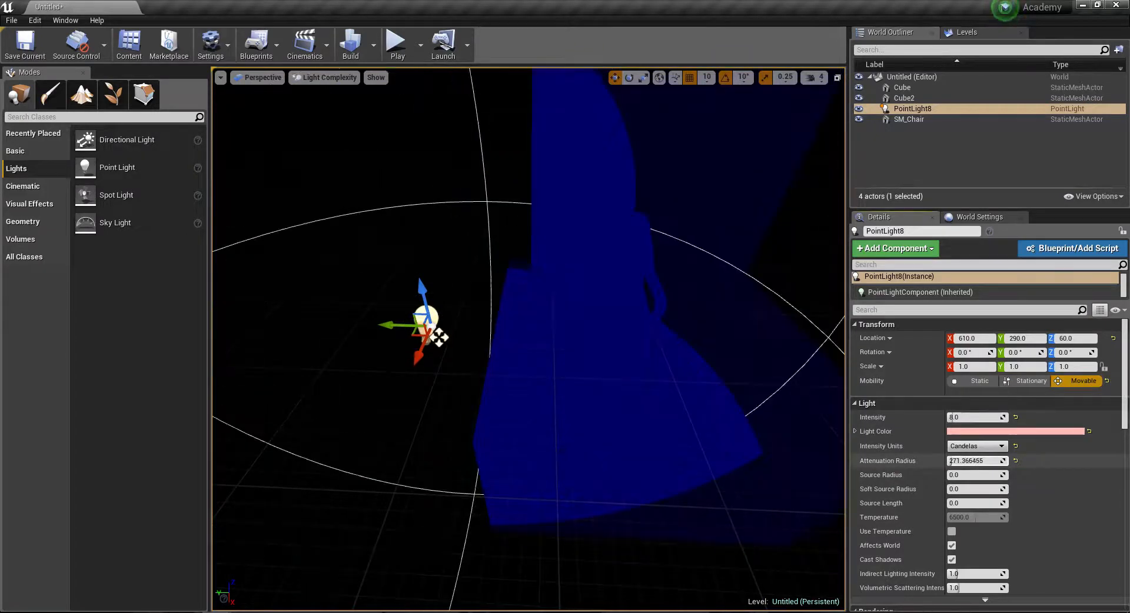
- Duplicate the movable point light along the Y axis until a row of seven overlapping lights crosses the floor
left_click_drag(383, 324, 451, 342, "alt")
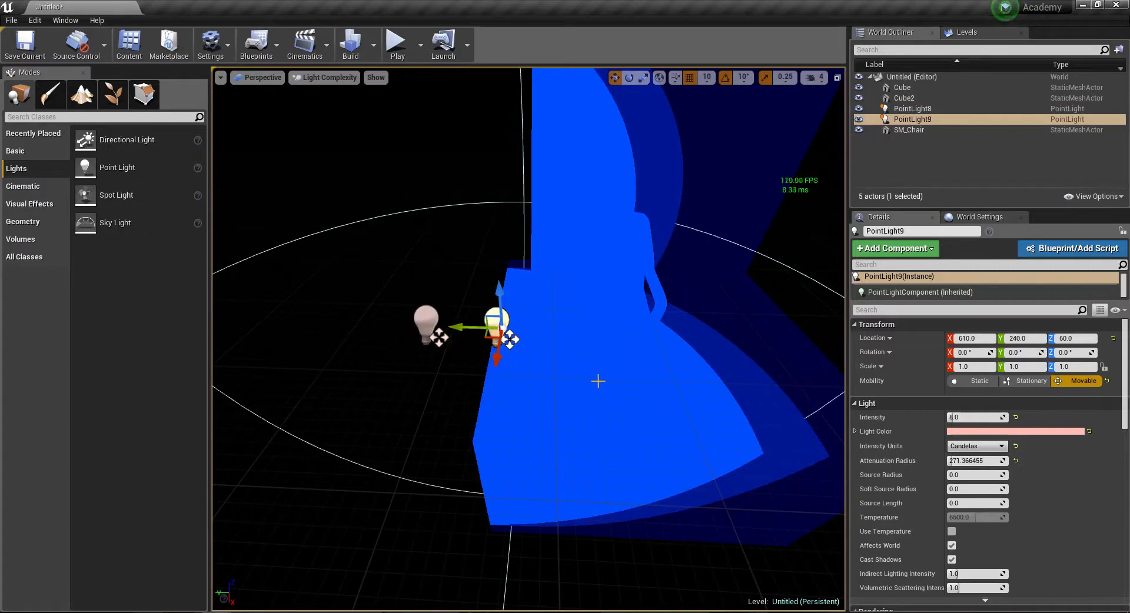
right_click_drag(605, 396, 638, 402)
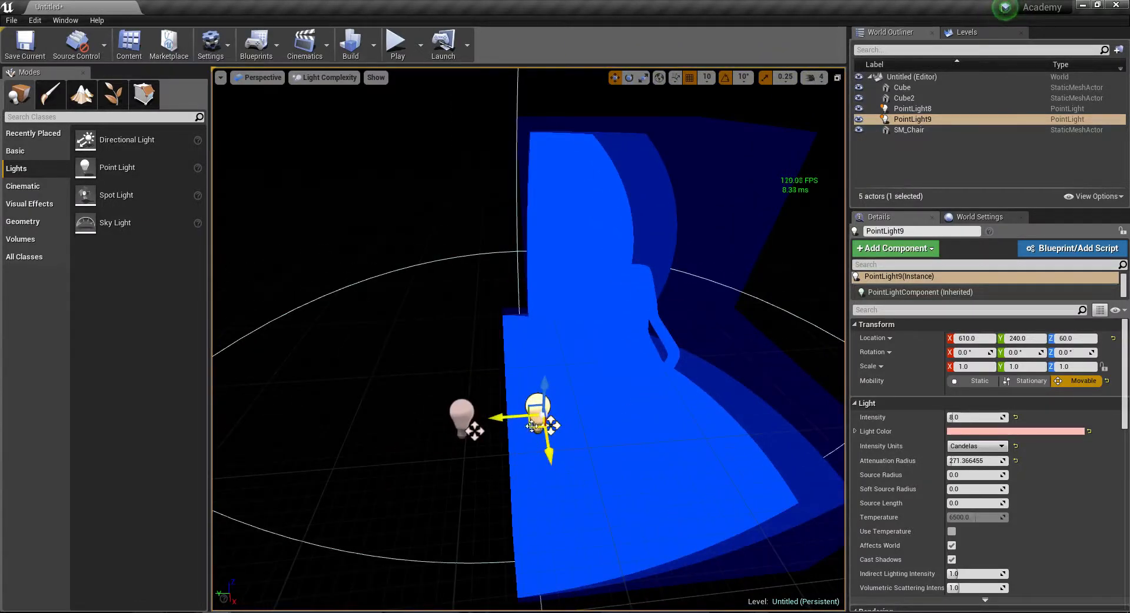
left_click_drag(531, 425, 582, 424, "alt")
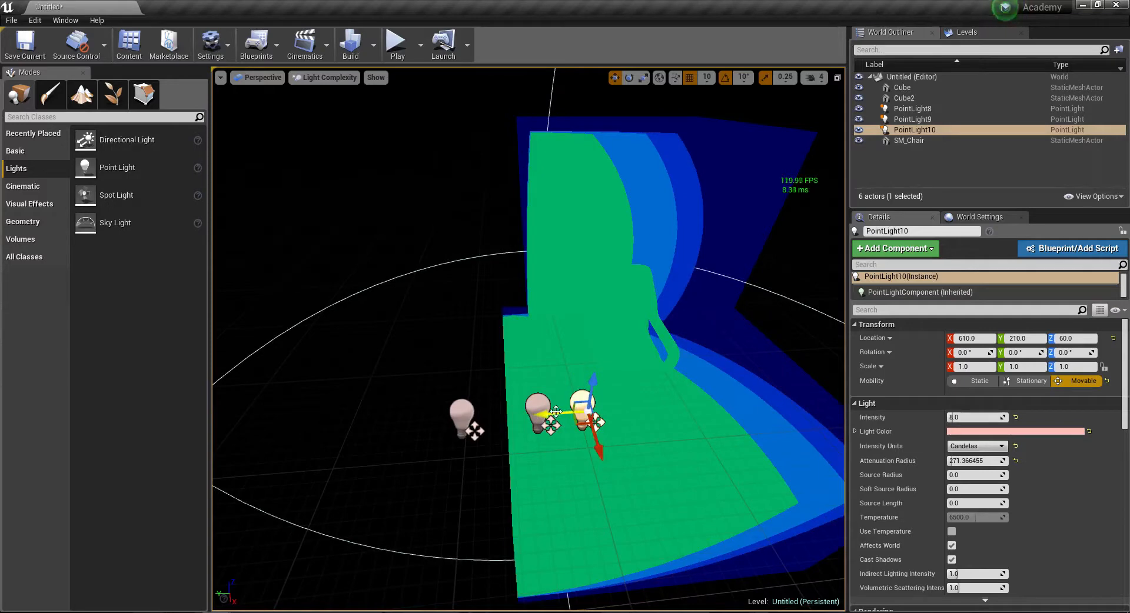
left_click_drag(544, 415, 588, 413, "alt")
right_click_drag(589, 413, 595, 415)
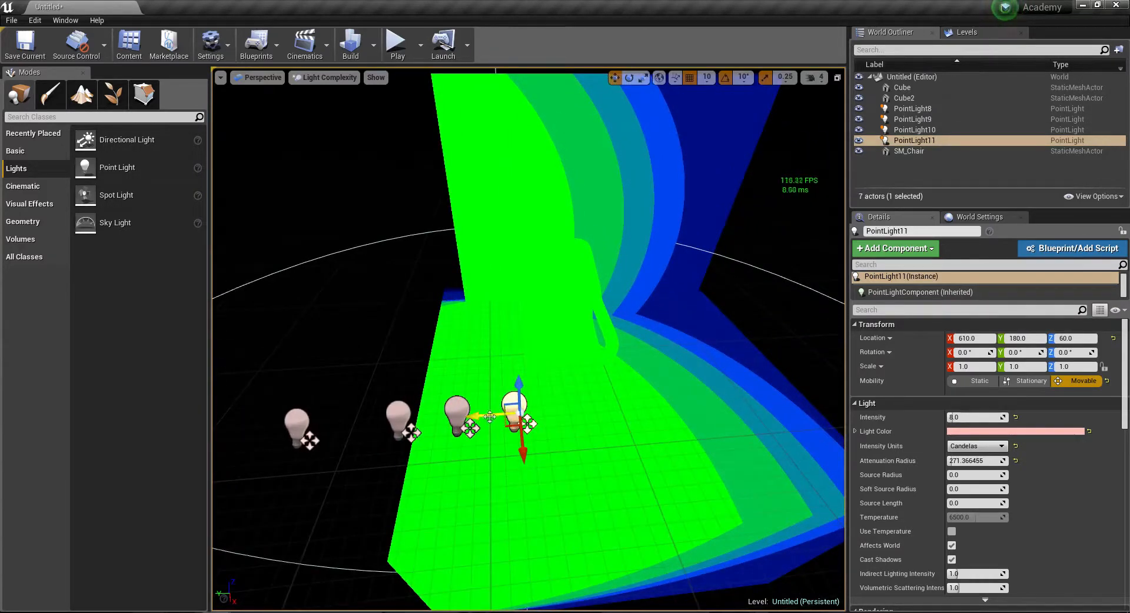
left_click_drag(489, 416, 534, 415, "alt")
right_click_drag(541, 422, 530, 421)
left_click_drag(460, 407, 529, 410, "alt")
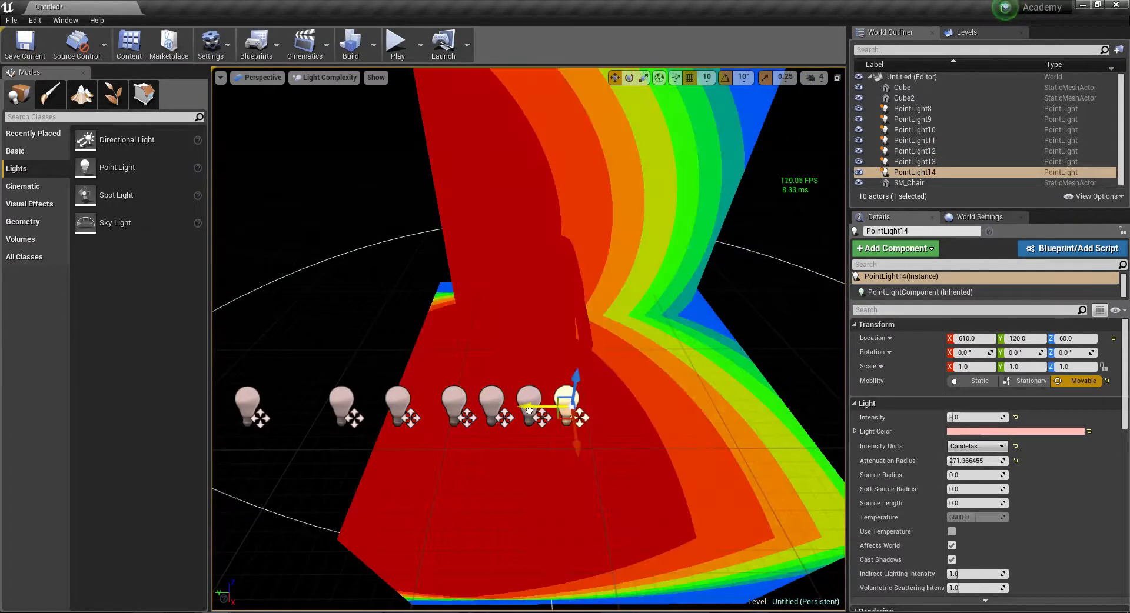
right_click_drag(545, 432, 530, 401)
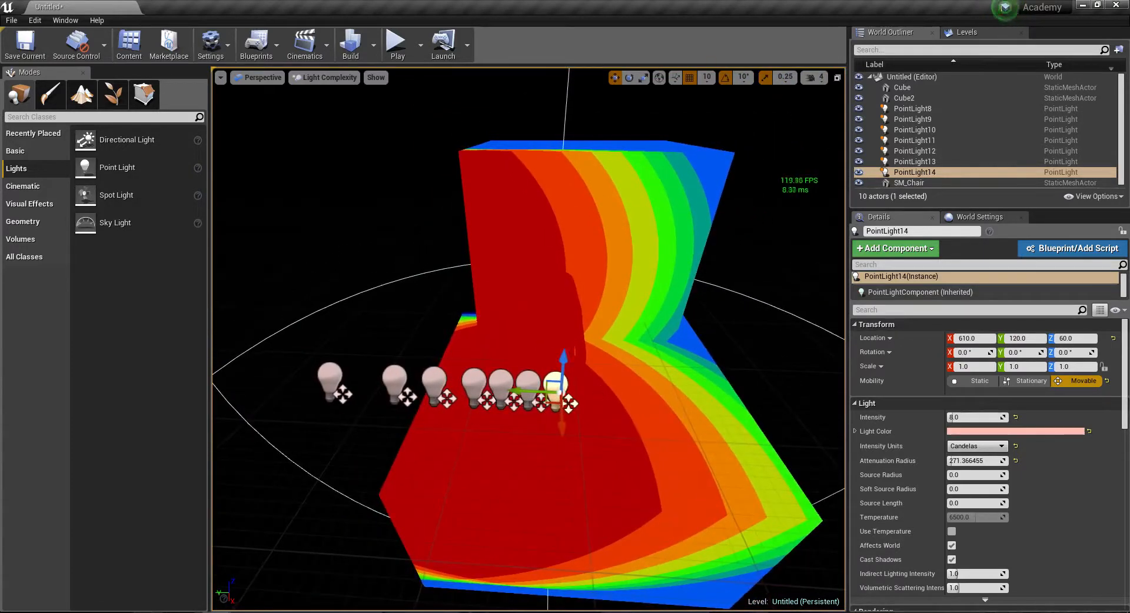
- Select individual point lights in the row to examine how their attenuation radii overlap
left_click(329, 378)
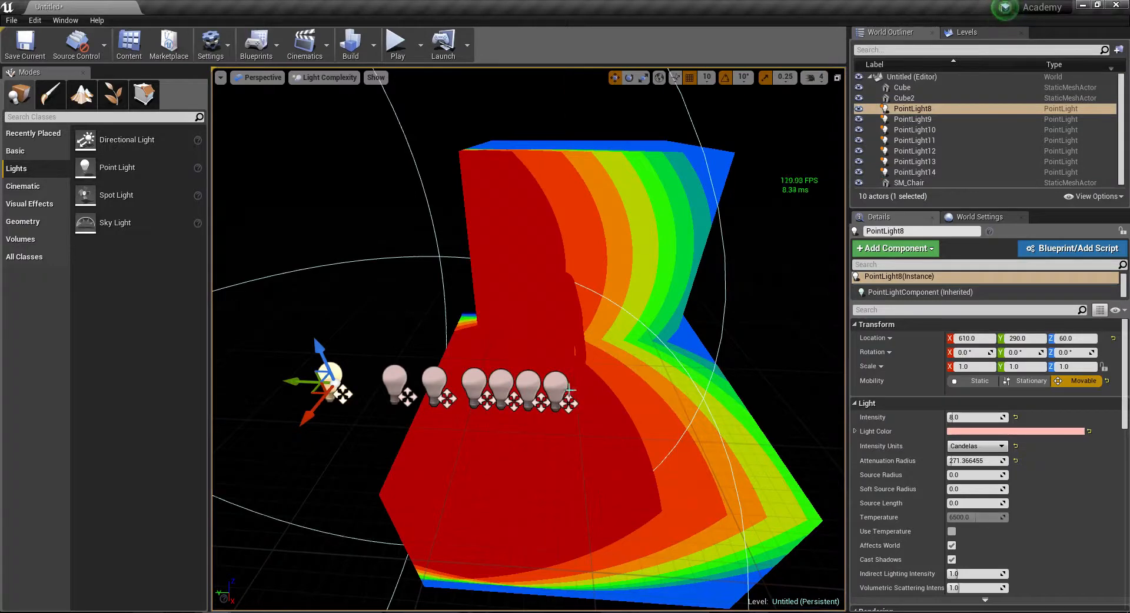
left_click(390, 380)
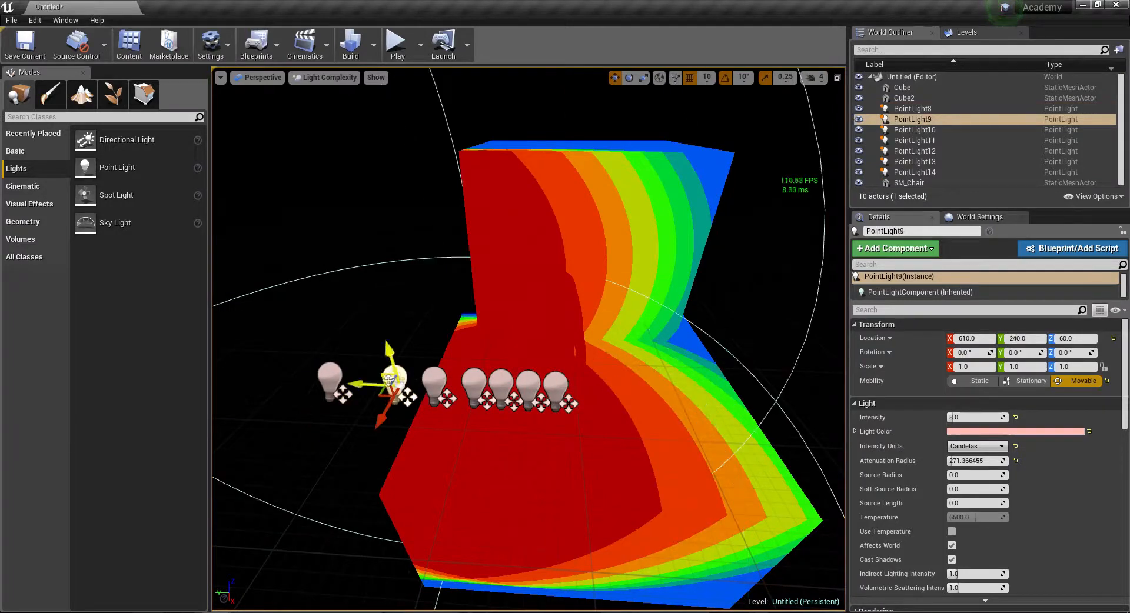
left_click(434, 379)
left_click(474, 381)
right_click_drag(683, 410, 599, 365)
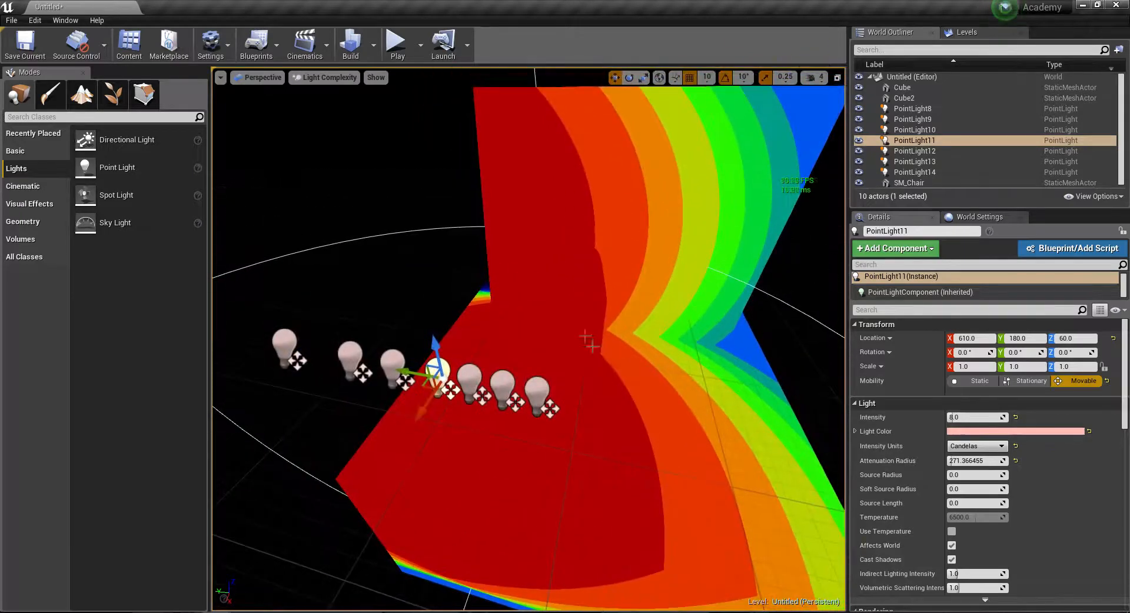
left_click(545, 393)
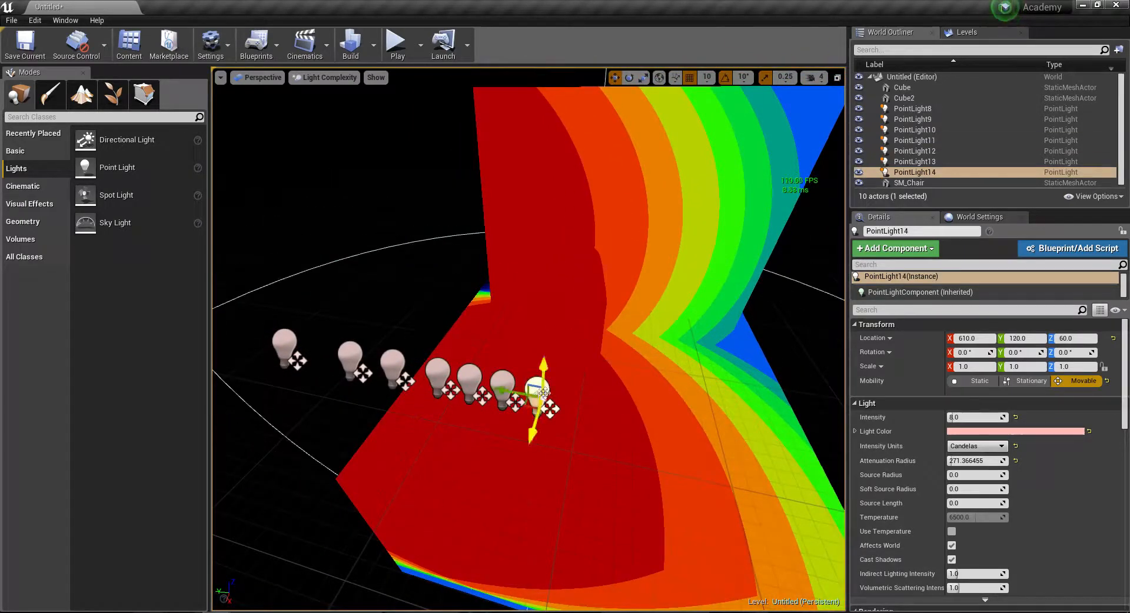
left_click(503, 387)
left_click(354, 358)
- Extend the row with more movable duplicates until the scene holds 12 overlapping point lights
right_click_drag(510, 367, 485, 376)
left_click(498, 358)
left_click_drag(482, 379, 555, 387, "alt")
right_click_drag(555, 387, 572, 394)
left_click_drag(472, 360, 503, 367, "alt")
right_click_drag(519, 398, 574, 388)
left_click_drag(589, 379, 663, 395, "alt")
right_click_drag(663, 395, 597, 471)
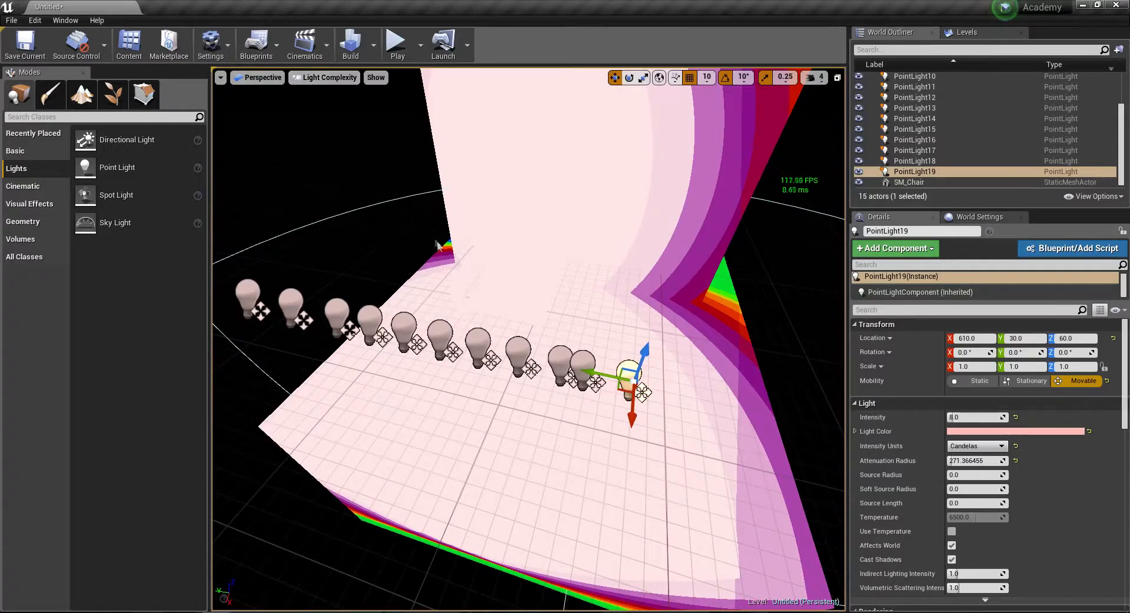
- Delete the point lights from the far end of the row until only two remain
key("Delete")
left_click(580, 363)
key("Delete")
left_click(559, 358)
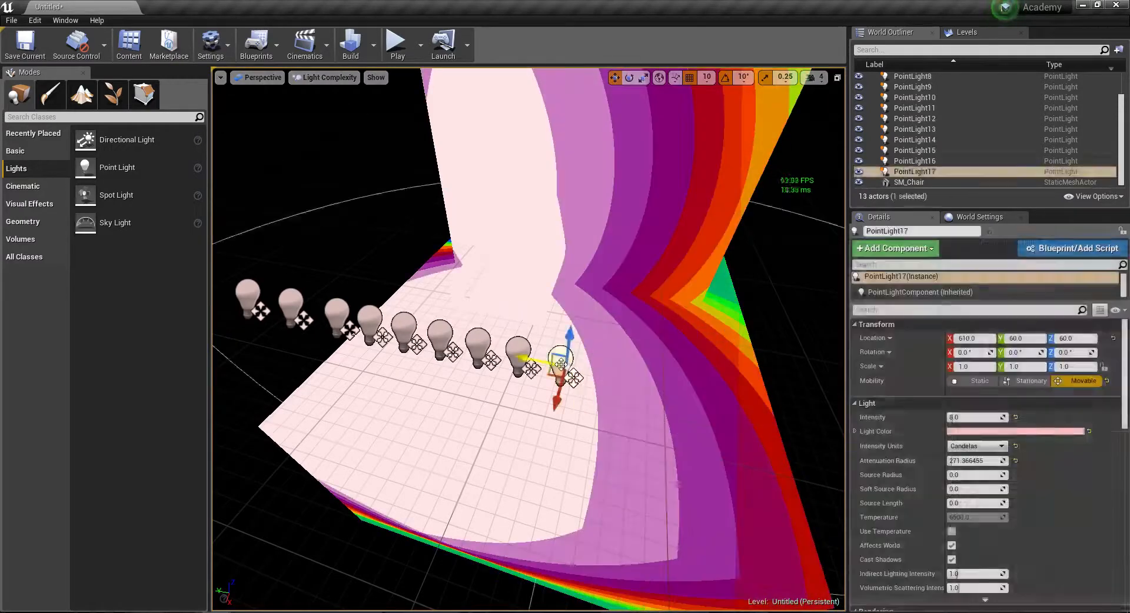
key("Delete")
left_click(521, 353)
key("Delete")
left_click(478, 344)
key("Delete")
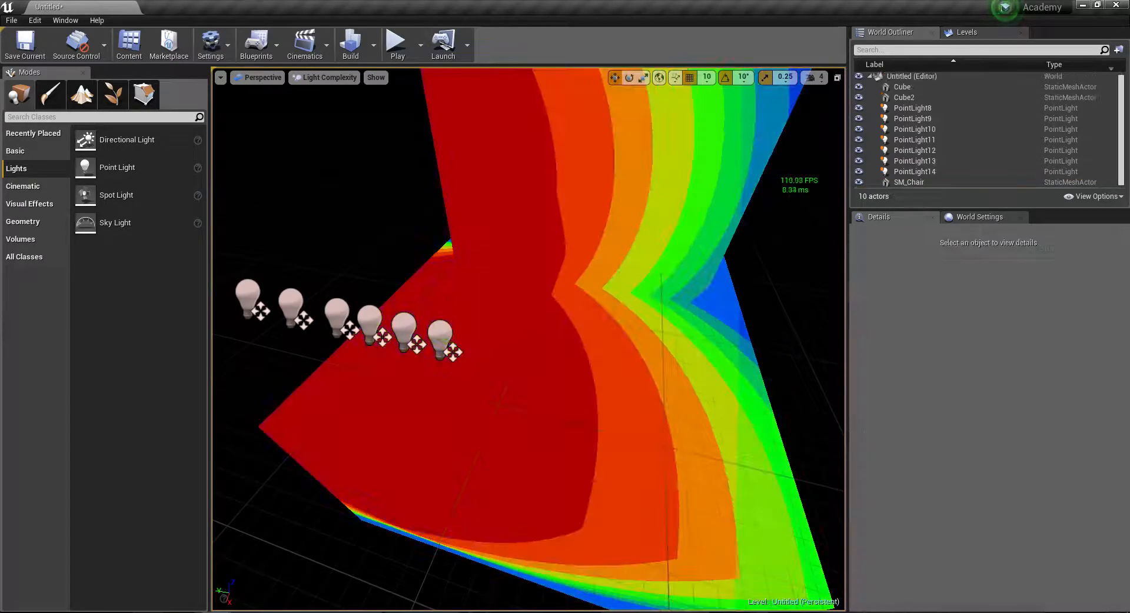
left_click(442, 336)
key("Delete")
left_click(405, 332)
key("Delete")
left_click(371, 325)
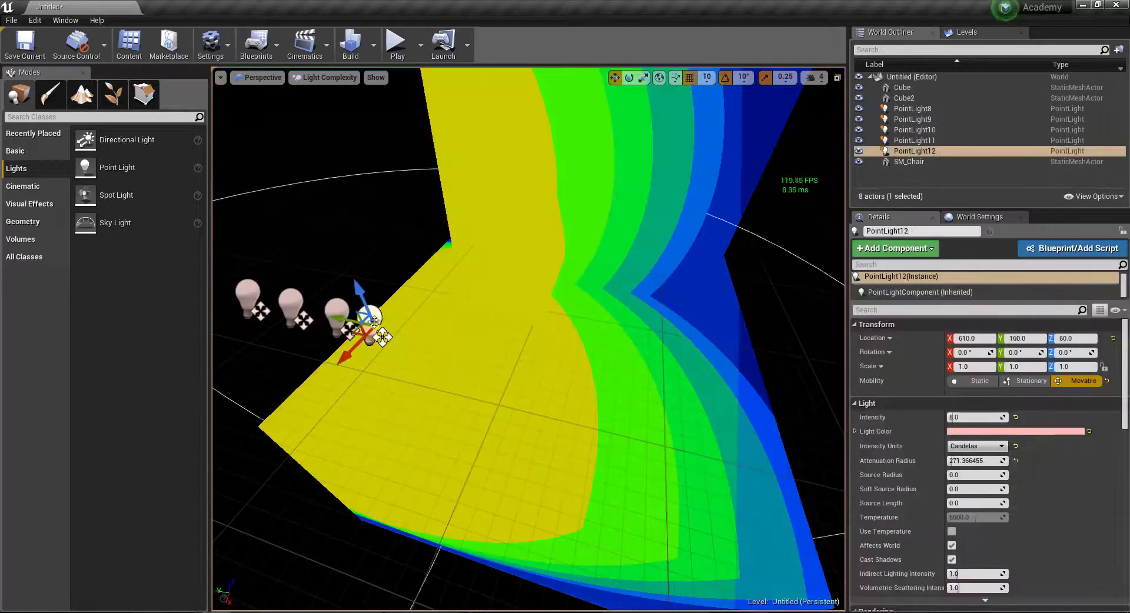
key("Delete")
left_click(337, 318)
key("Delete")
left_click(292, 305)
key("Delete")
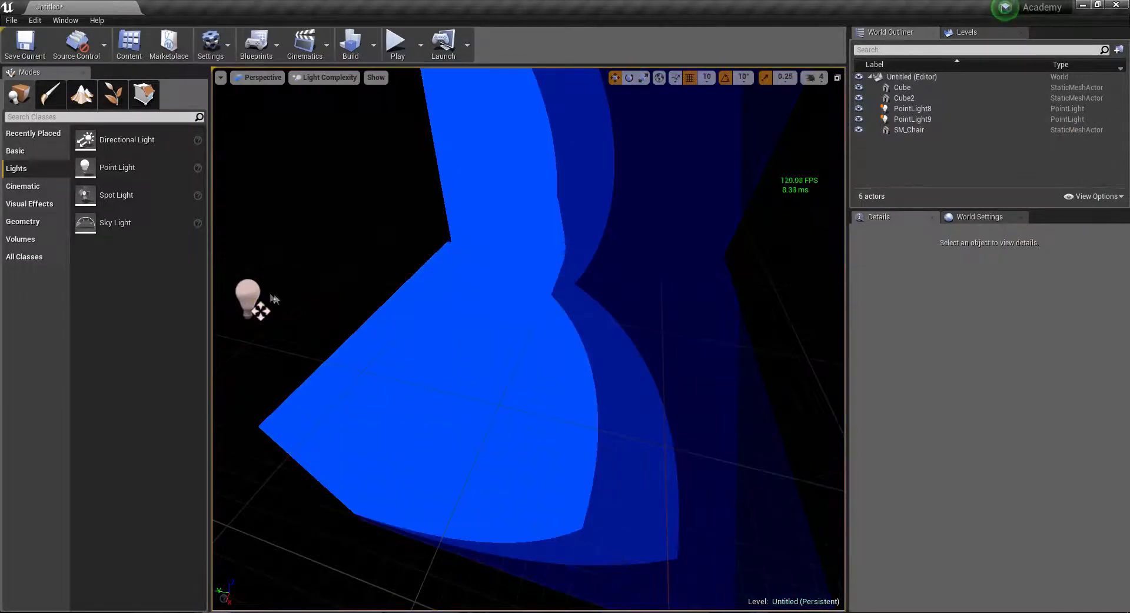
- Set the selected one of the two point lights to Static and duplicate it across the floor for five static lights
left_click(252, 291)
left_click(966, 380)
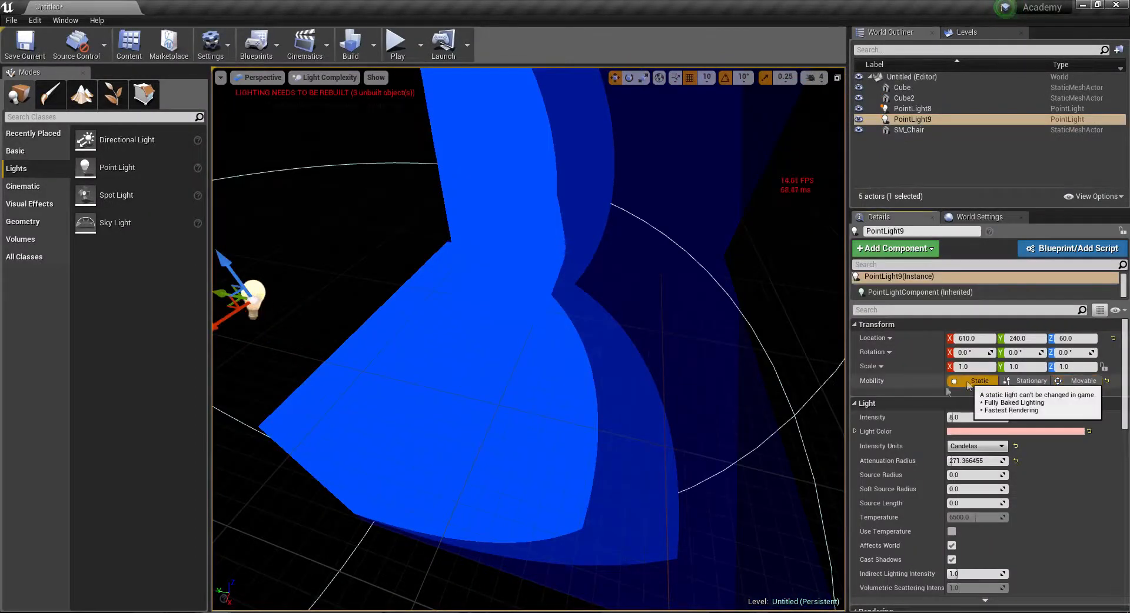
key("f")
mouse_move(475, 342)
left_mouse_down("alt")
mouse_move(671, 356)
mouse_move(651, 365)
mouse_move(487, 356)
left_mouse_up("alt")
- Set the last movable point light to Static too, and build the lighting, closing the message log
left_click(456, 350)
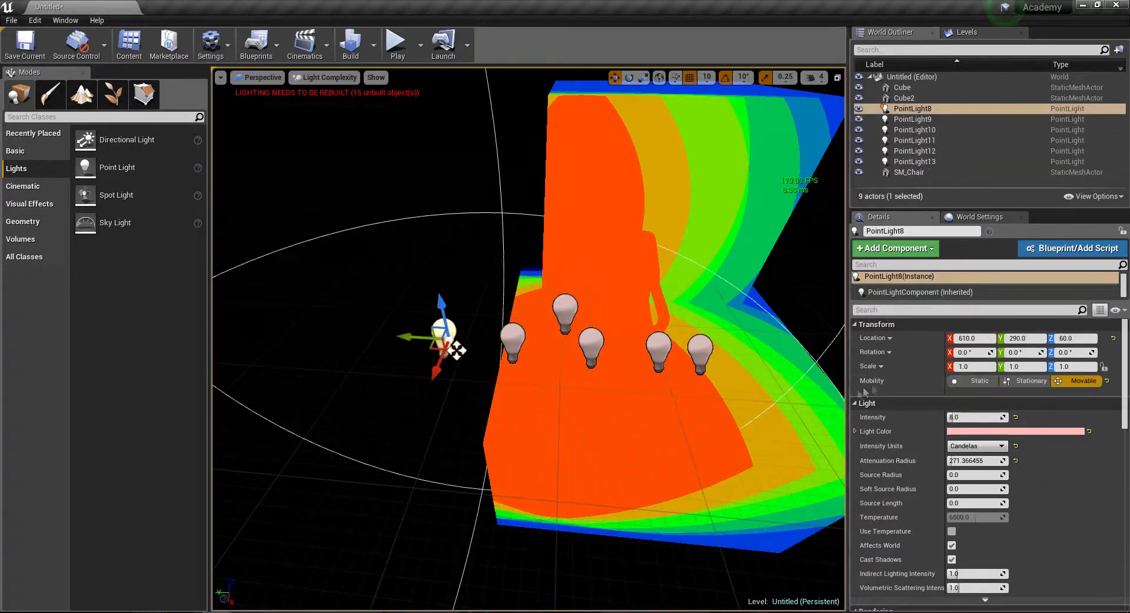
left_click(964, 382)
right_click_drag(659, 371, 606, 346)
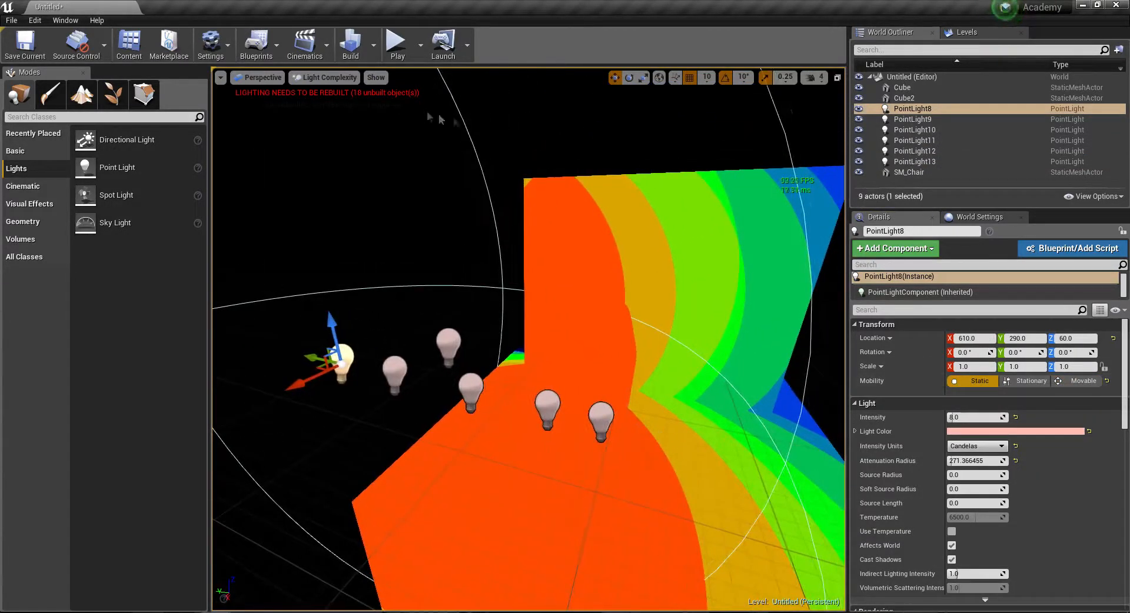
left_click(352, 45)
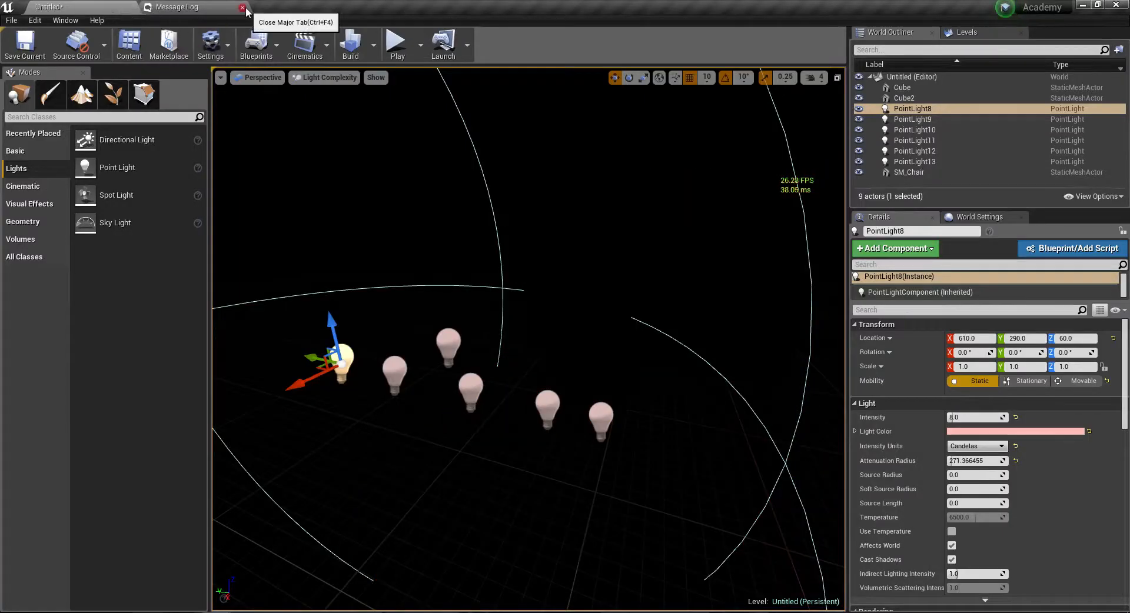
left_click(242, 8)
- Check the built scene in the Lightmap Density and Light Complexity view modes
left_click(329, 77)
mouse_move(349, 221)
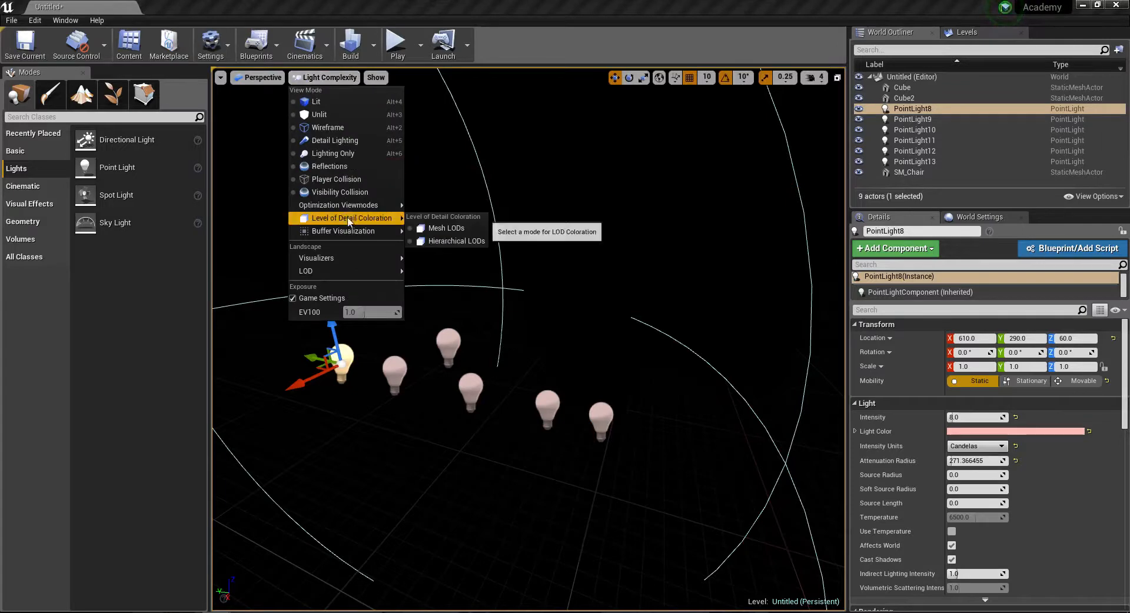
left_click(425, 225)
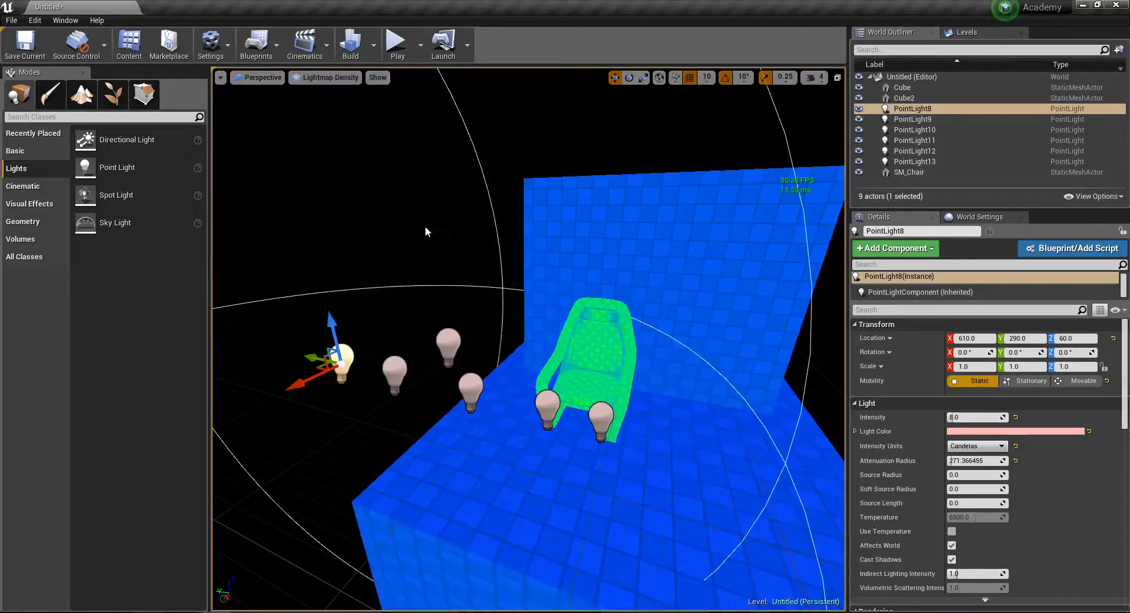
left_click(330, 77)
mouse_move(353, 205)
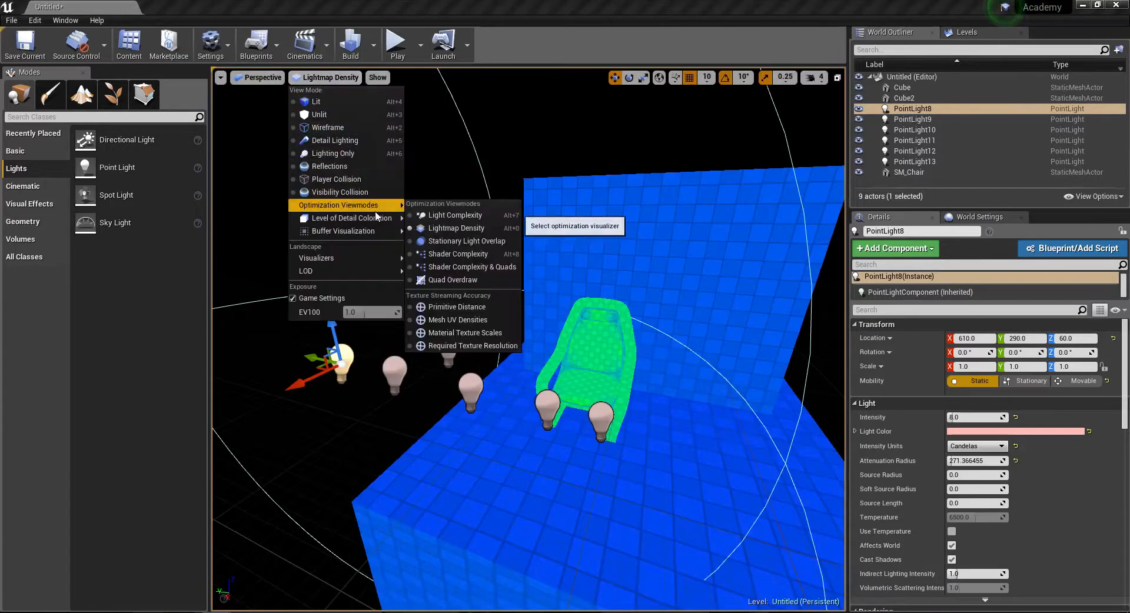
left_click(436, 212)
mouse_move(499, 289)
right_mouse_down()
mouse_move(552, 293)
mouse_move(510, 294)
right_mouse_up()
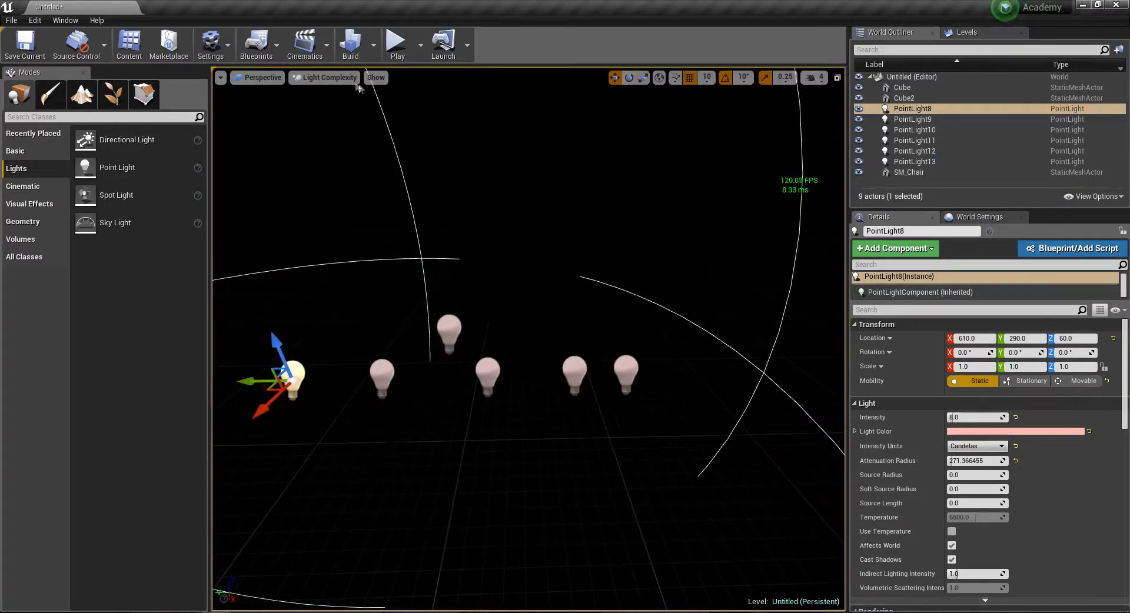
- Switch the viewport to Lighting Only and inspect the baked lighting around the chair, selecting the static light in front of it
left_click(329, 77)
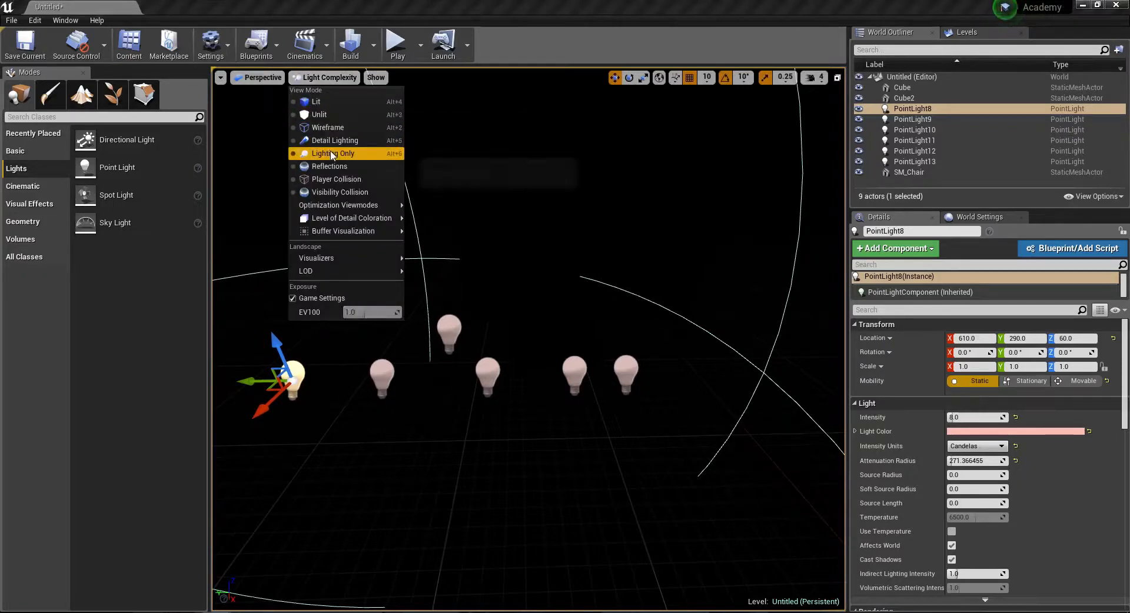
left_click(332, 156)
mouse_move(421, 288)
right_mouse_down()
mouse_move(412, 289)
mouse_move(465, 297)
mouse_move(426, 293)
right_mouse_up()
key("s")
left_click(318, 77)
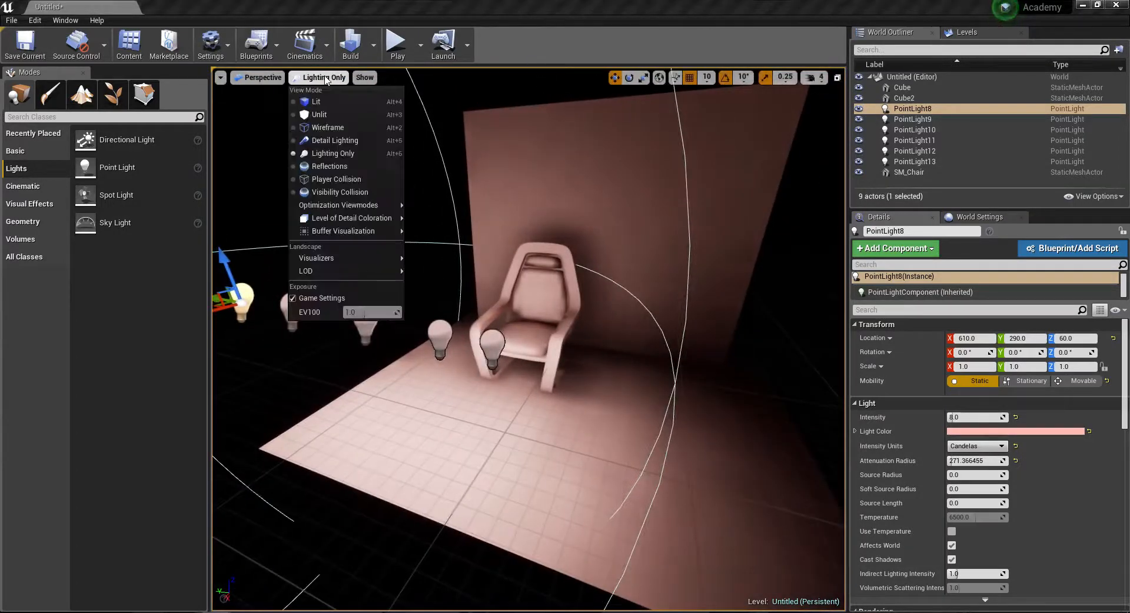
left_click(561, 5)
left_click(467, 341)
left_click(440, 338)
right_click_drag(440, 338, 479, 362)
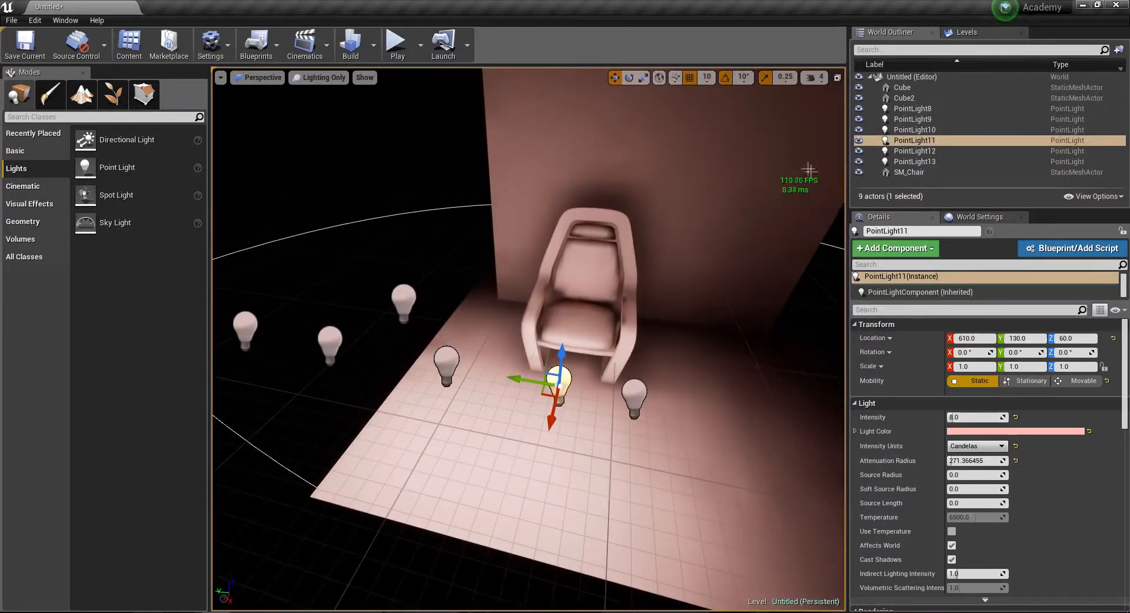
- Switch the viewport to the Light Complexity view mode and check the cost of the static point lights
right_click_drag(529, 339, 600, 348)
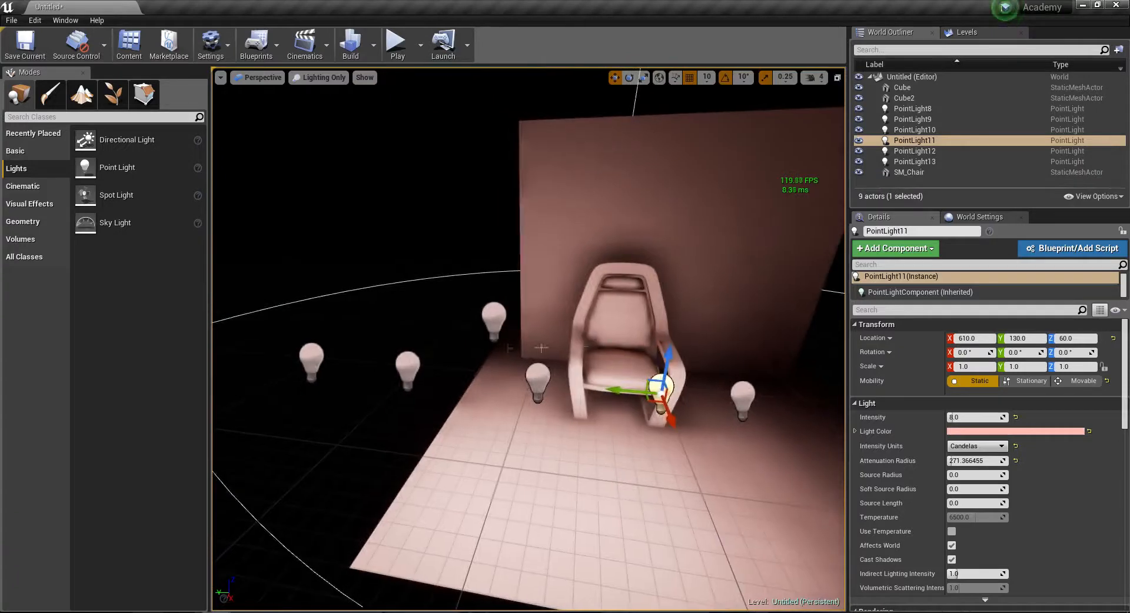
left_click(316, 84)
mouse_move(351, 205)
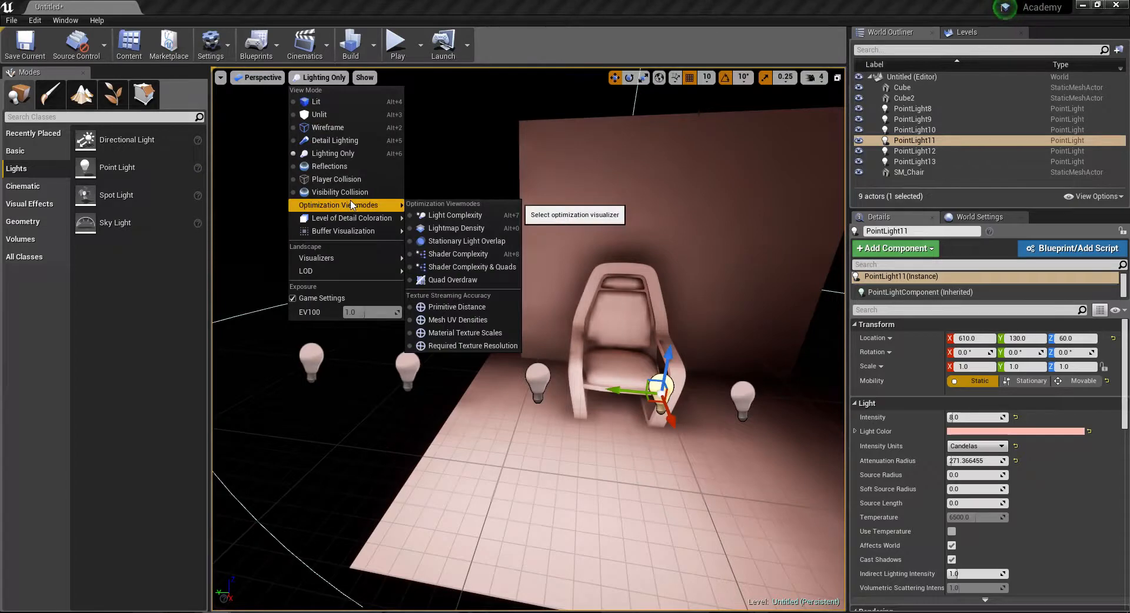
left_click(447, 215)
right_click_drag(447, 216, 435, 212)
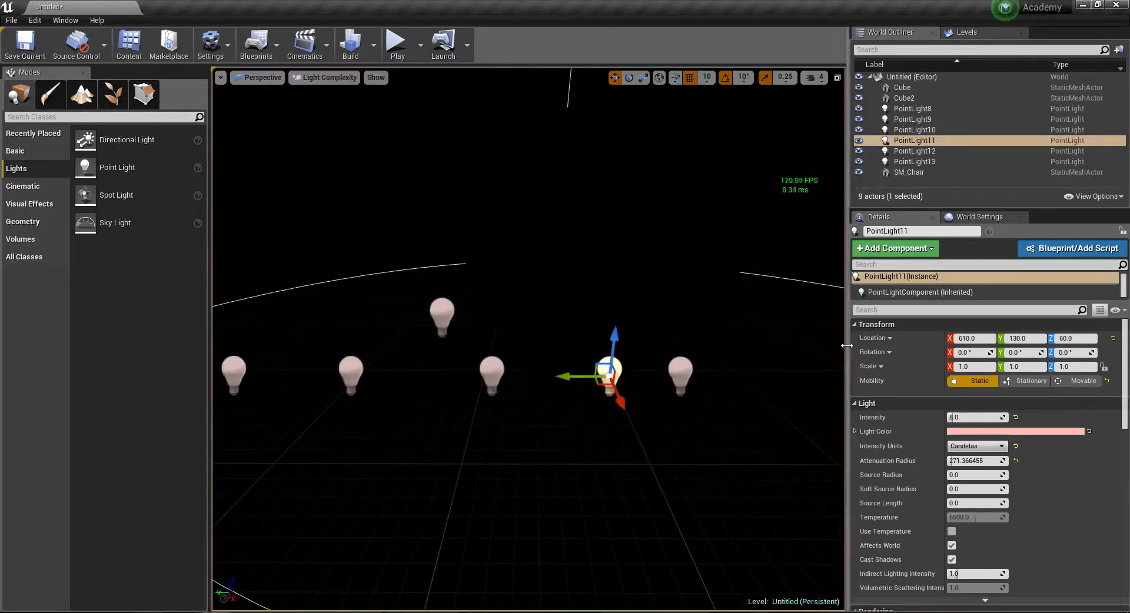
- Duplicate the static point light in front of the chair and build the lighting, closing the message log
left_click_drag(561, 375, 527, 339, "alt")
left_click(351, 51)
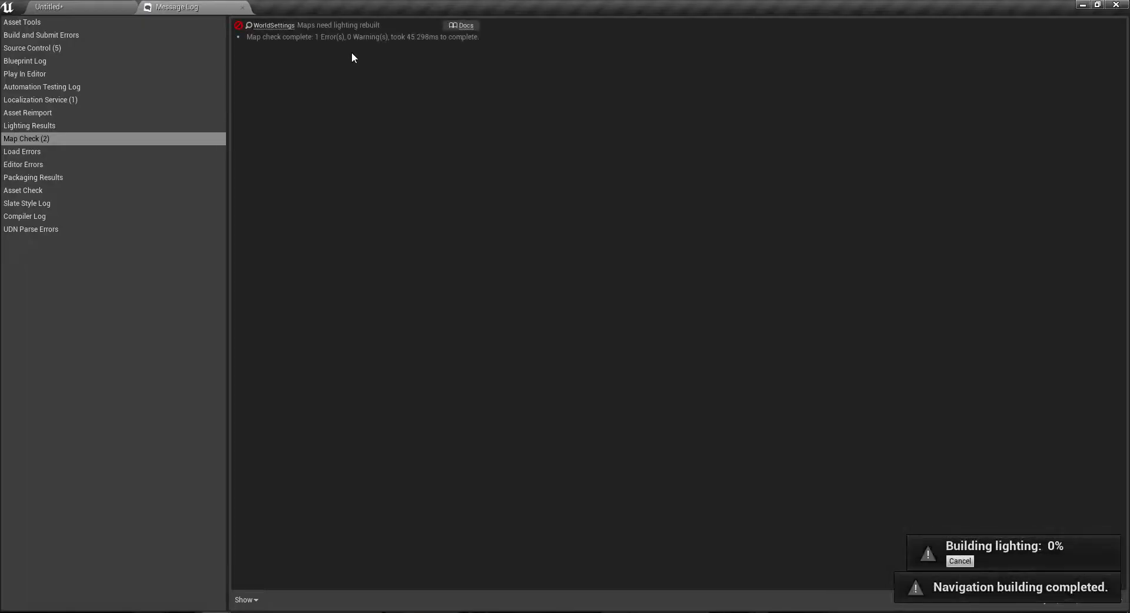
left_click(242, 7)
right_click_drag(466, 262, 471, 269)
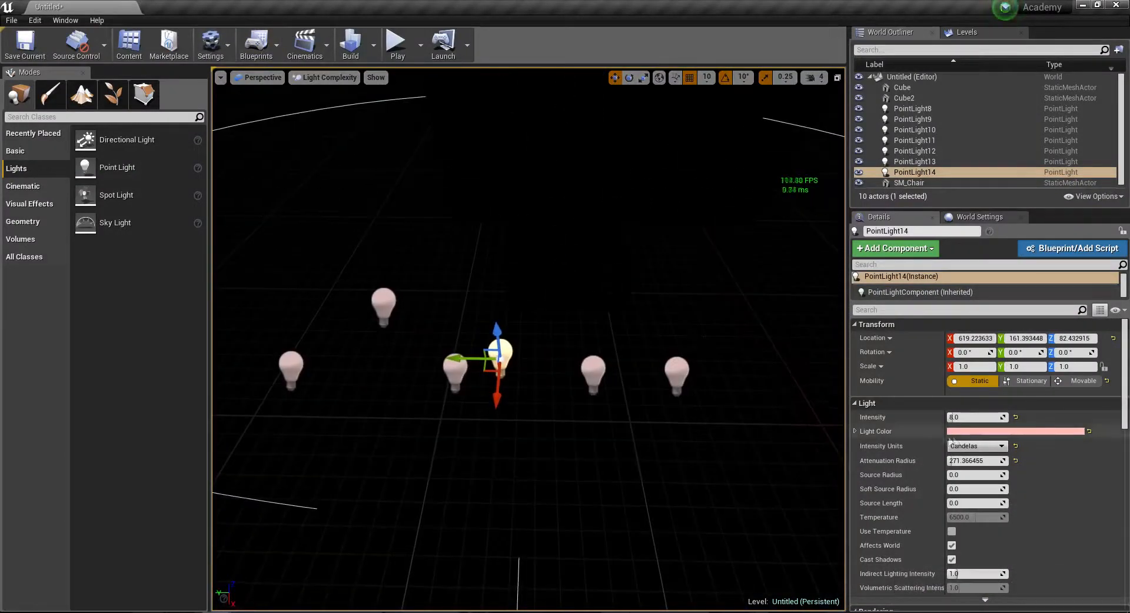
- Change the duplicated point light's colour to light green, switching the viewport to Lighting Only to refine the tint
left_click(974, 434)
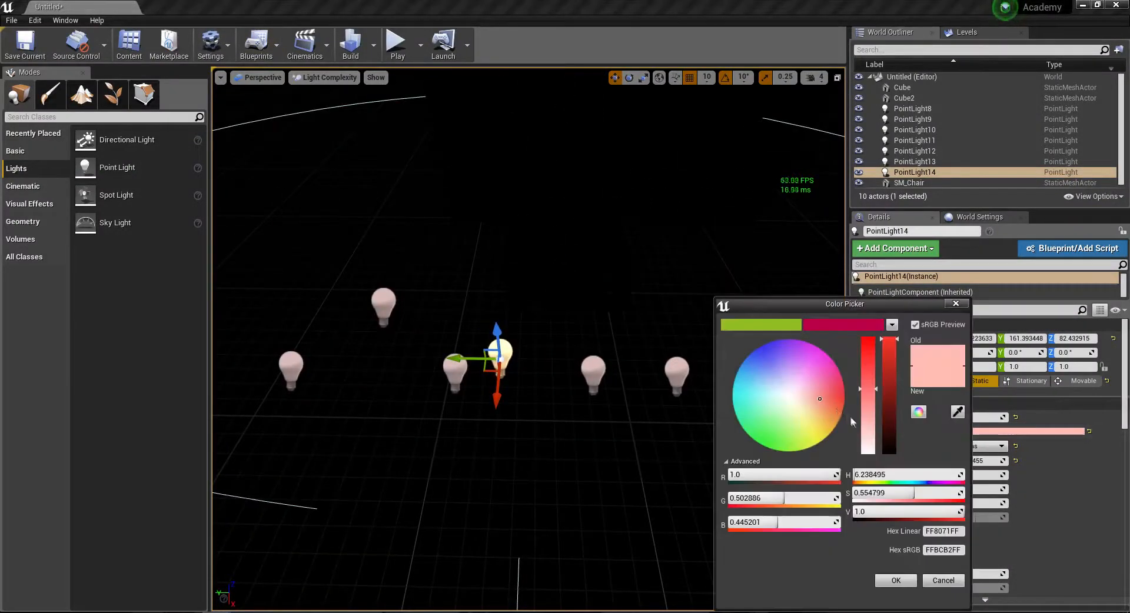
left_click(804, 414)
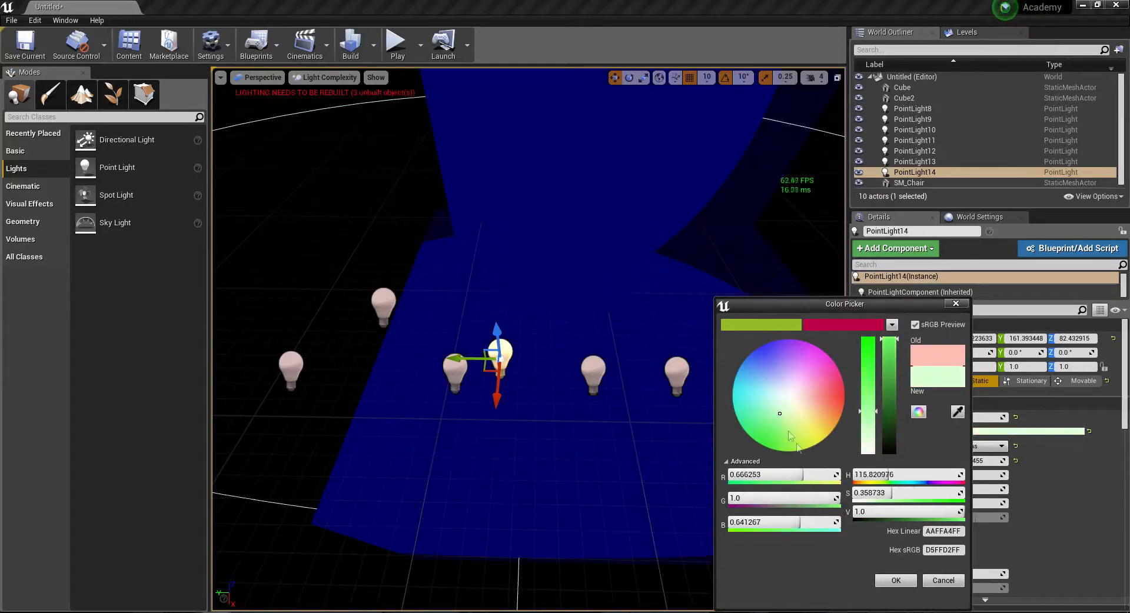
left_click(892, 580)
left_click(326, 77)
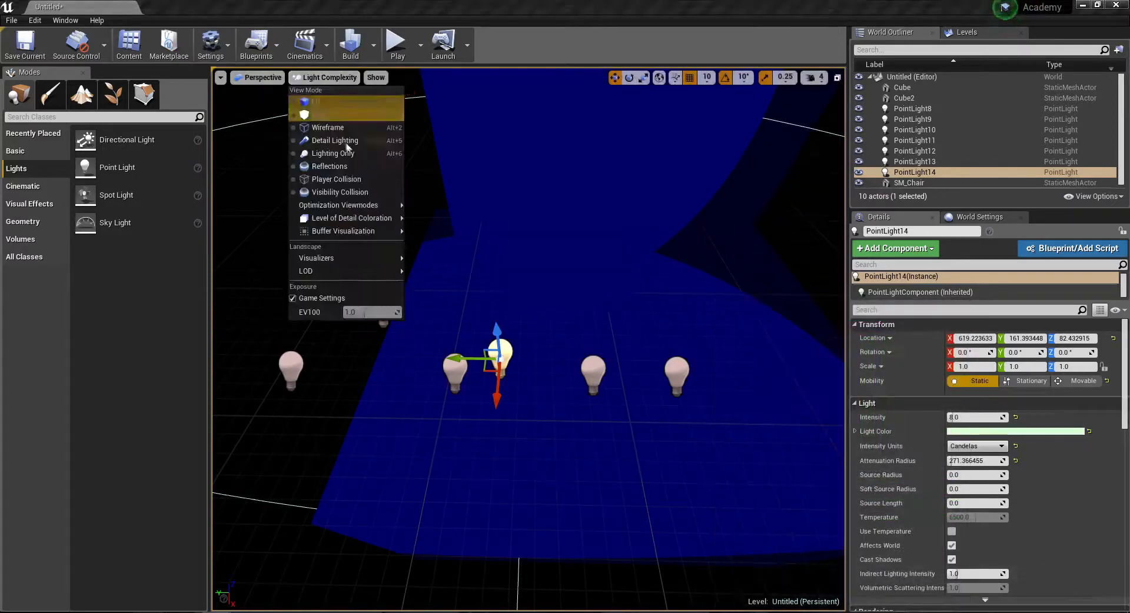
left_click(350, 155)
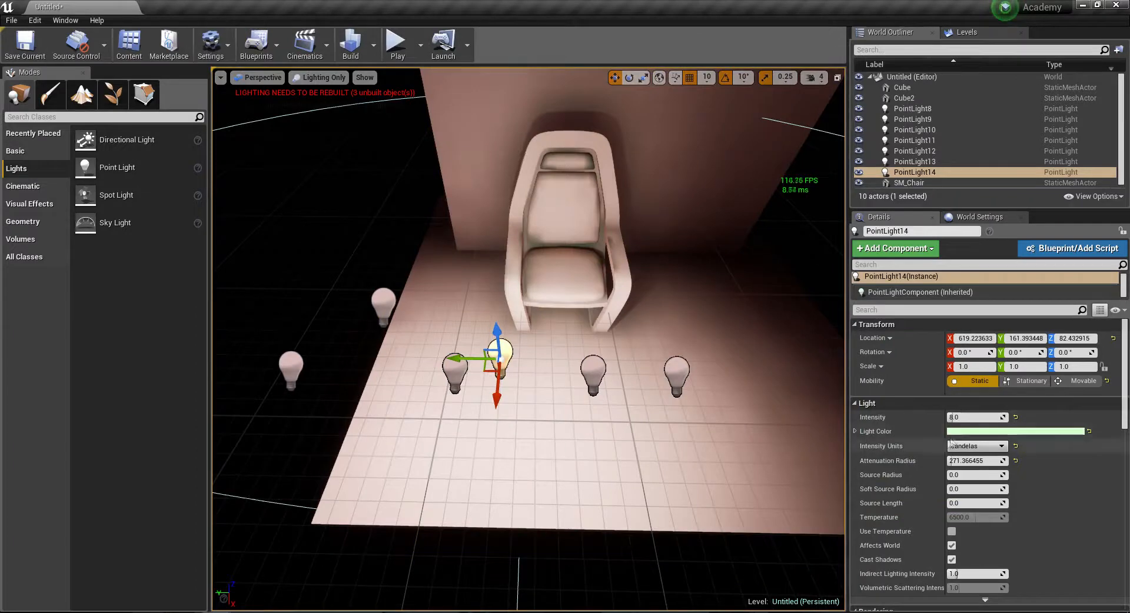
left_click(965, 431)
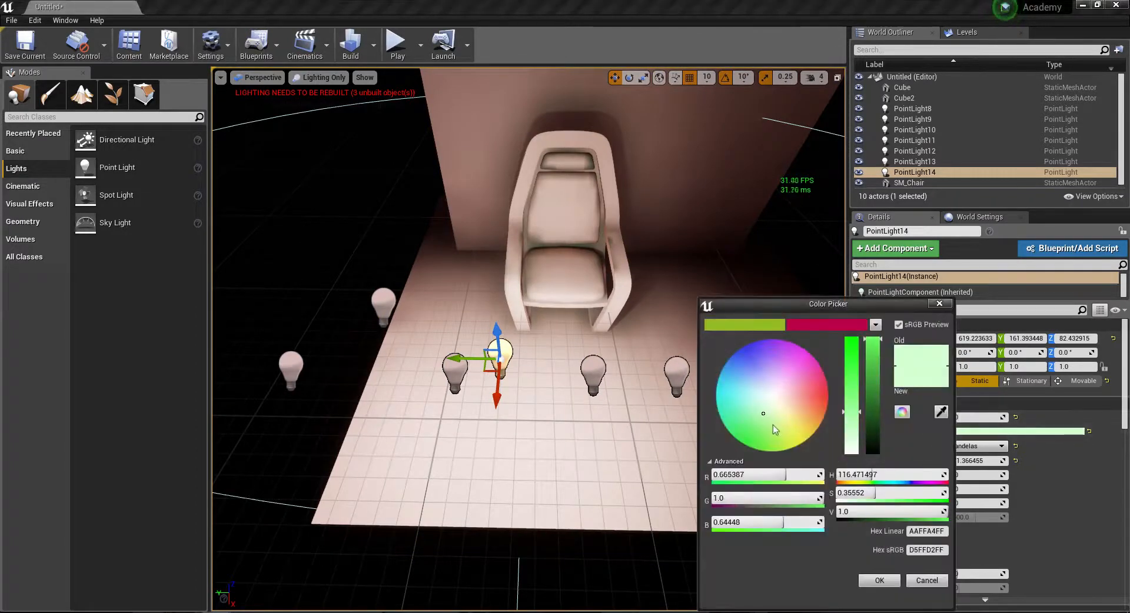
left_click(879, 580)
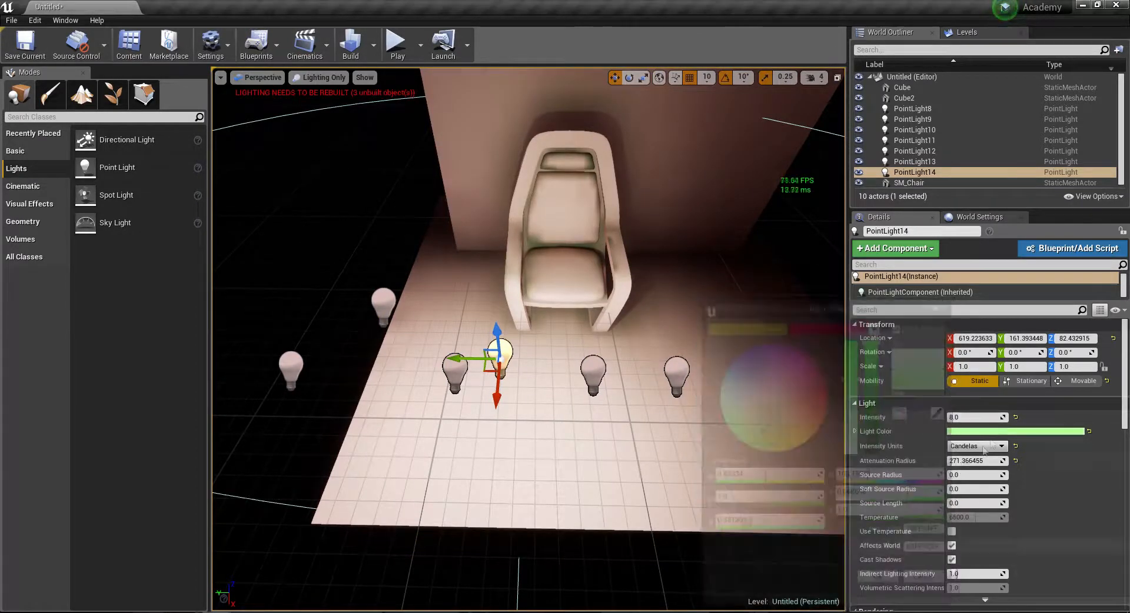
- Set the green point light to Stationary and duplicate it for four green lights in front of the chair
right_click_drag(532, 345, 532, 391)
left_click_drag(483, 432, 572, 347, "alt")
right_click_drag(569, 359, 565, 334)
- Switch the viewport to Light Complexity and build the lighting, returning to the level from the message log
left_click(320, 77)
mouse_move(368, 206)
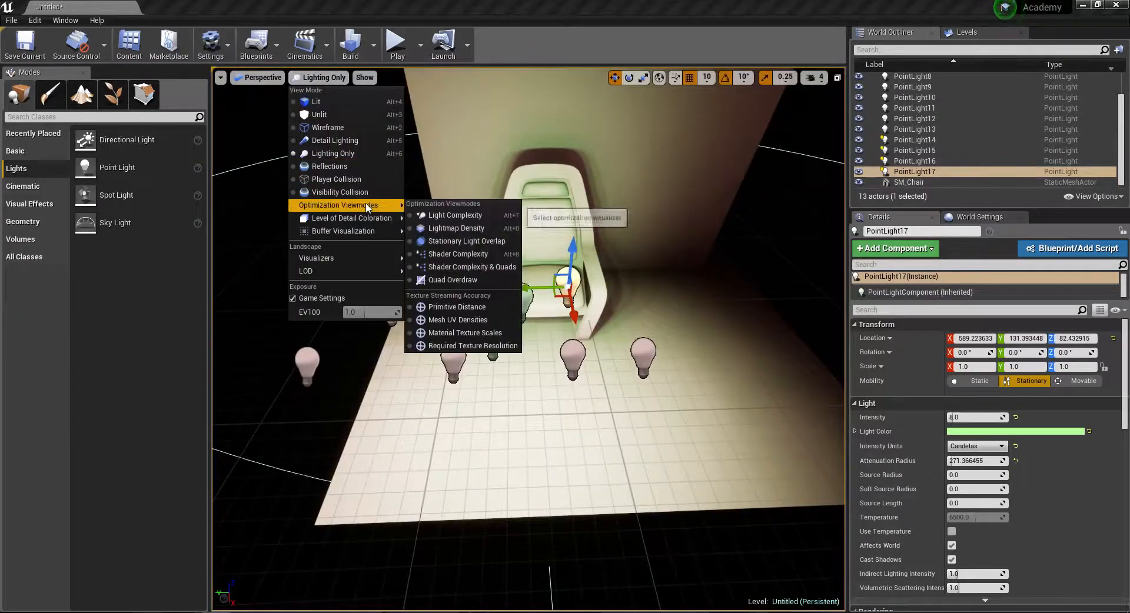
left_click(447, 215)
right_click_drag(427, 122, 427, 122)
left_click(353, 47)
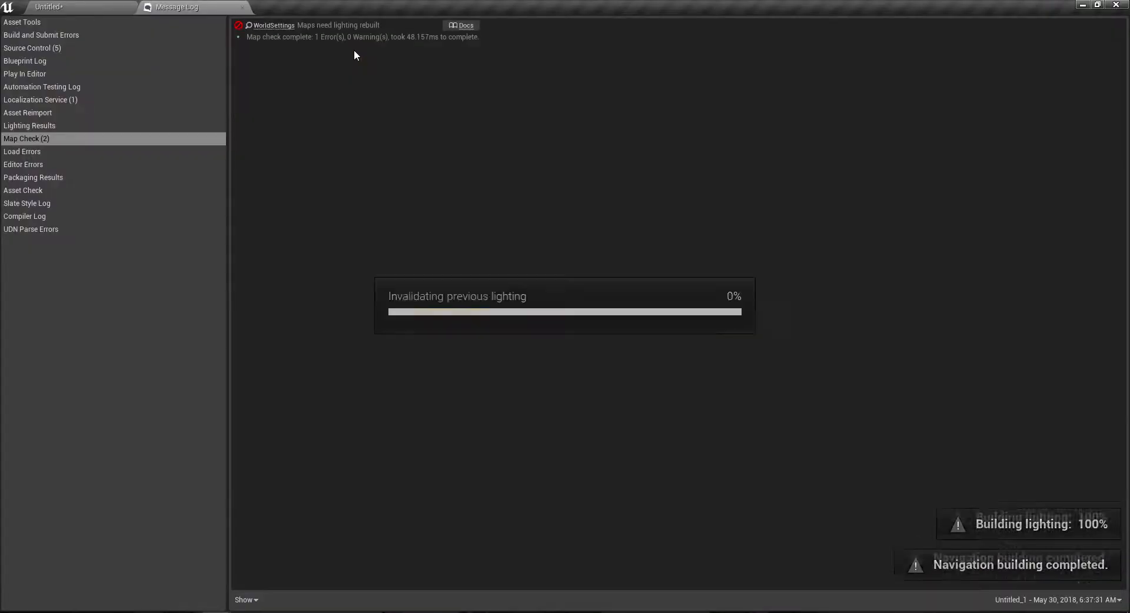
left_click(76, 5)
right_click_drag(529, 340, 441, 346)
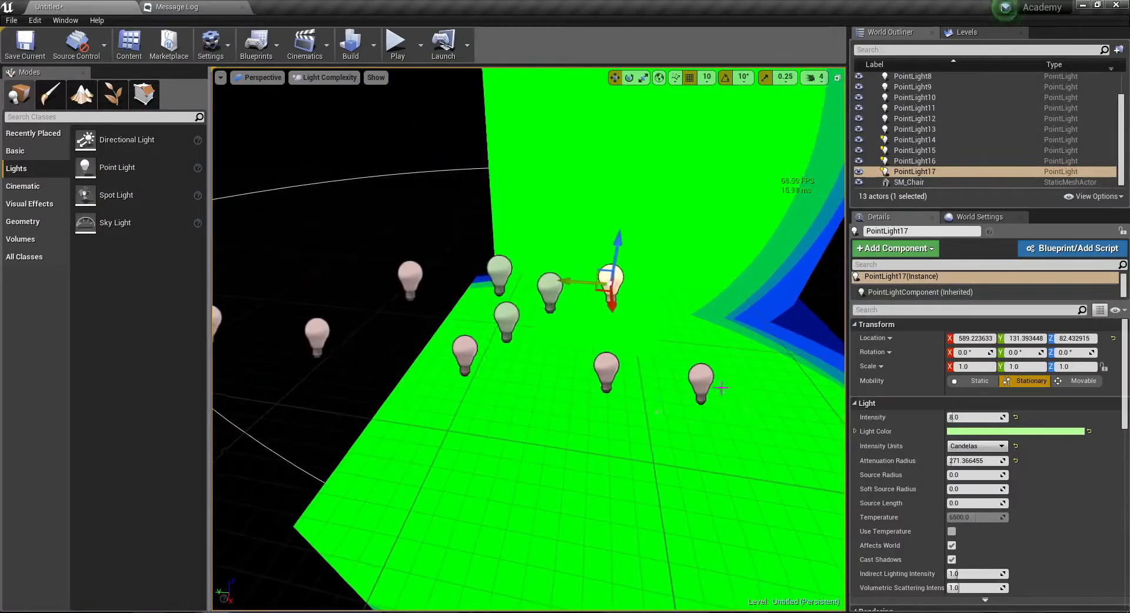
- Select the three pink static lights and the four green stationary lights in turn to compare their mobility
left_click(703, 380)
left_click(606, 368)
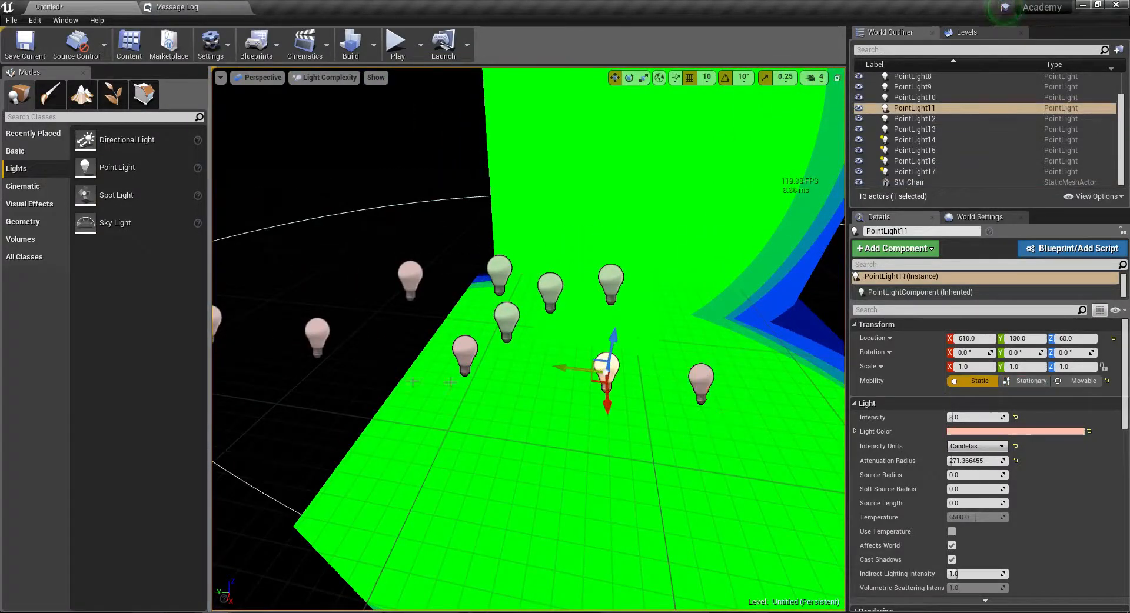
left_click(459, 344)
left_click(510, 314)
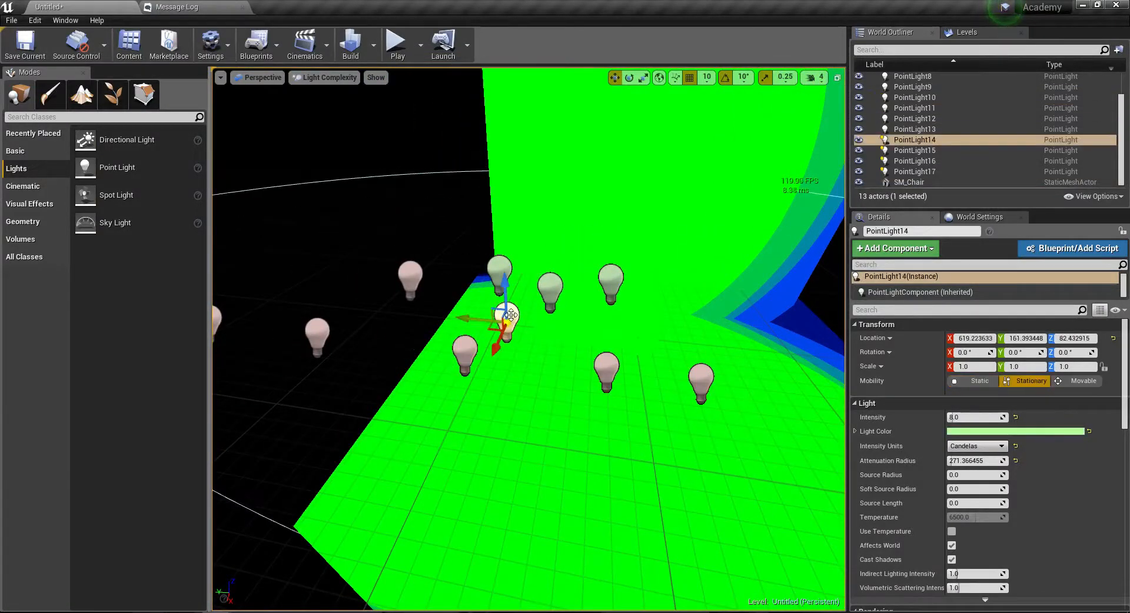
left_click(498, 270)
left_click(549, 287)
left_click(610, 279)
- Reselect the green stationary lights one by one and examine their overlap on the floor and wall in Light Complexity
left_click(512, 315)
left_click(503, 270)
right_click_drag(503, 269, 502, 247)
left_click(544, 301)
left_click(600, 293)
left_click(544, 302)
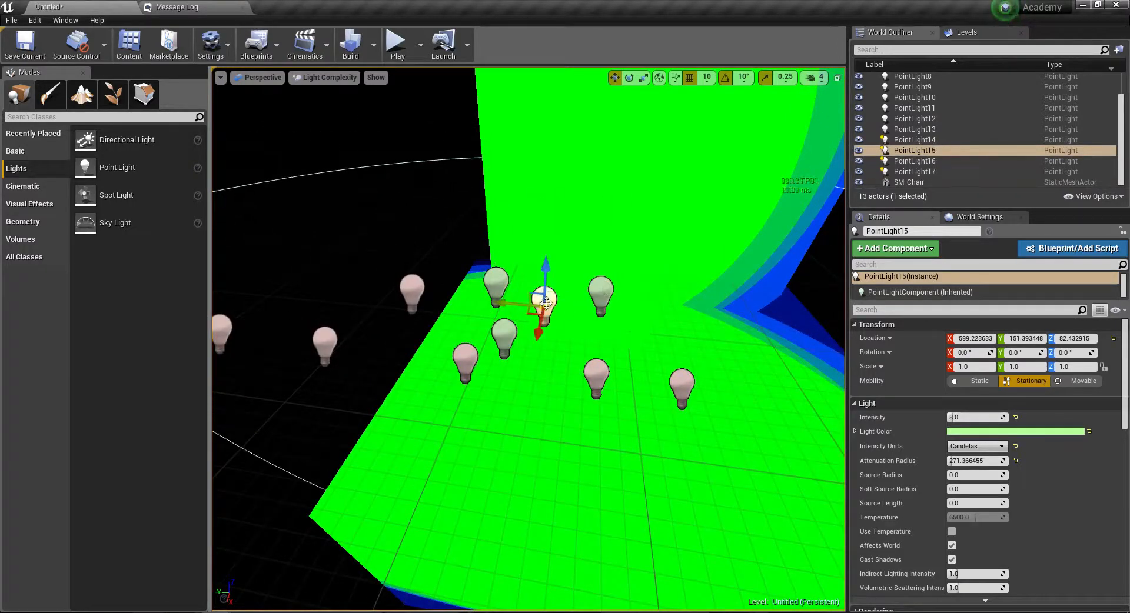
left_click(503, 335)
left_click(496, 284)
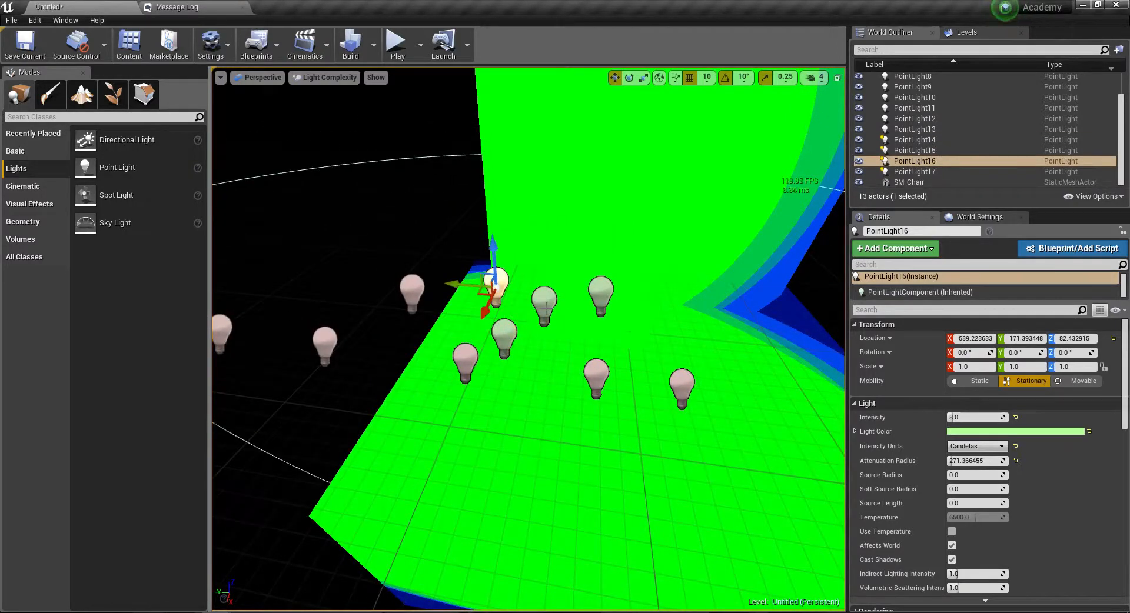
right_click_drag(546, 309, 547, 274)
key("q")
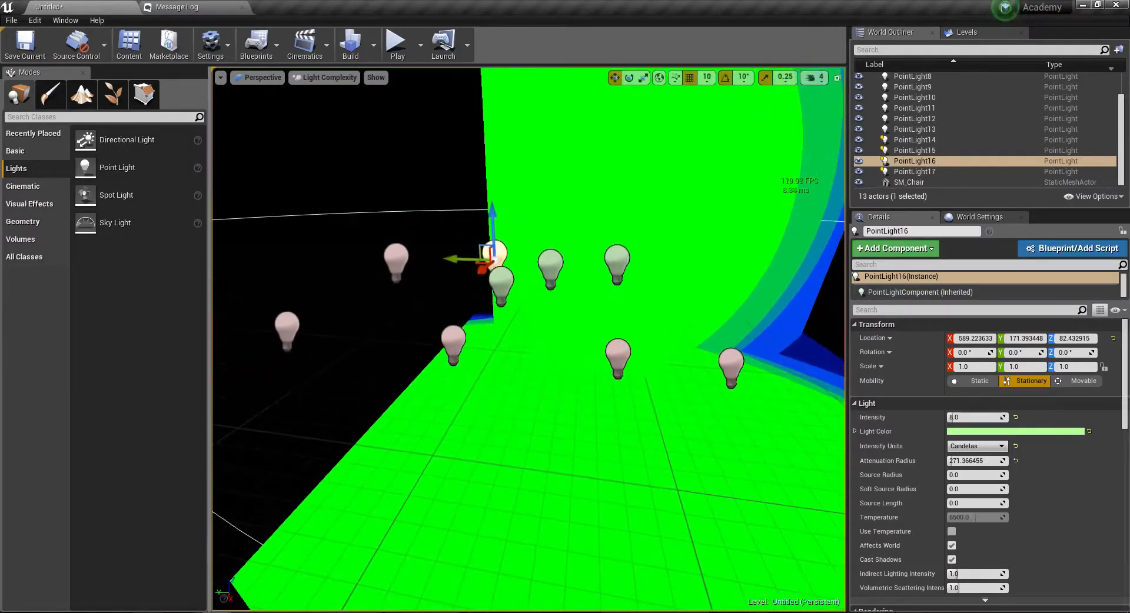
right_click_drag(523, 364, 523, 381)
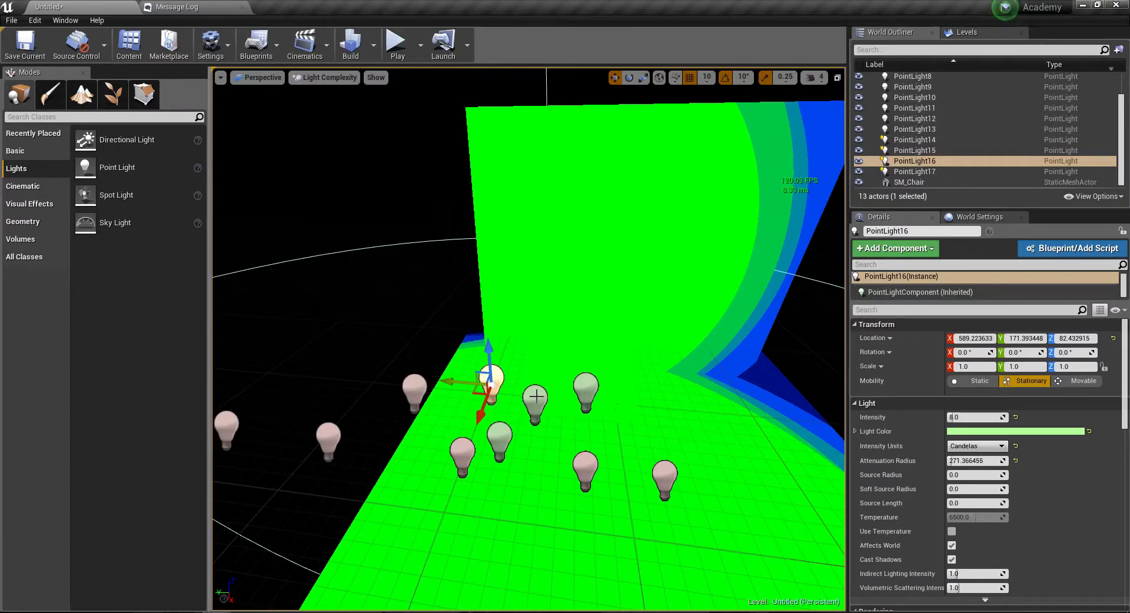
right_click_drag(577, 419, 564, 419)
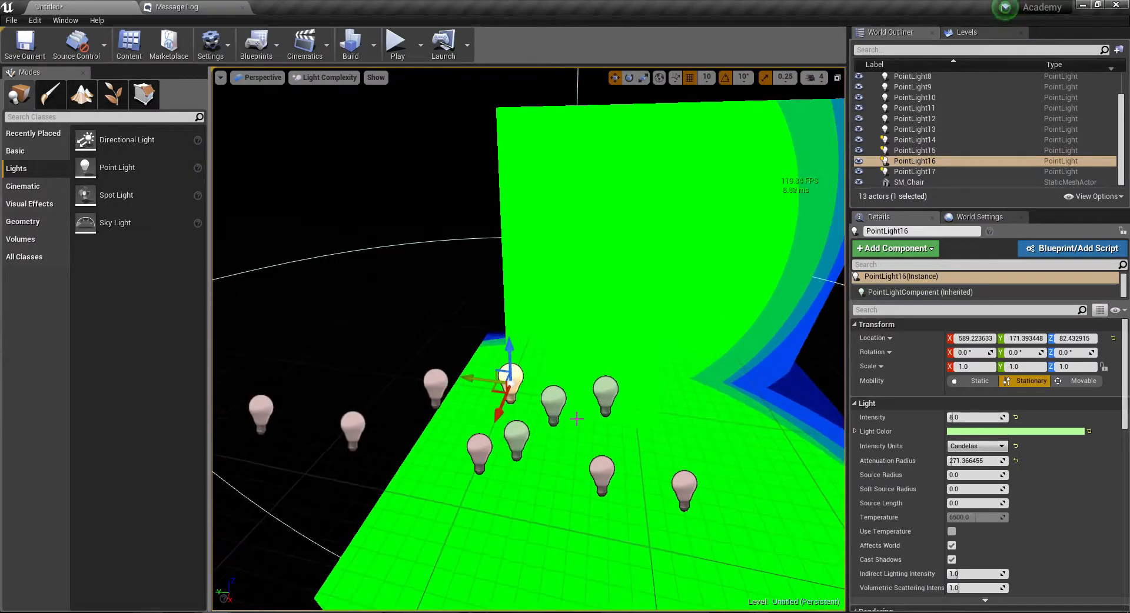
- Delete the four green stationary point lights
key("Delete")
left_click(556, 402)
key("Delete")
left_click(605, 393)
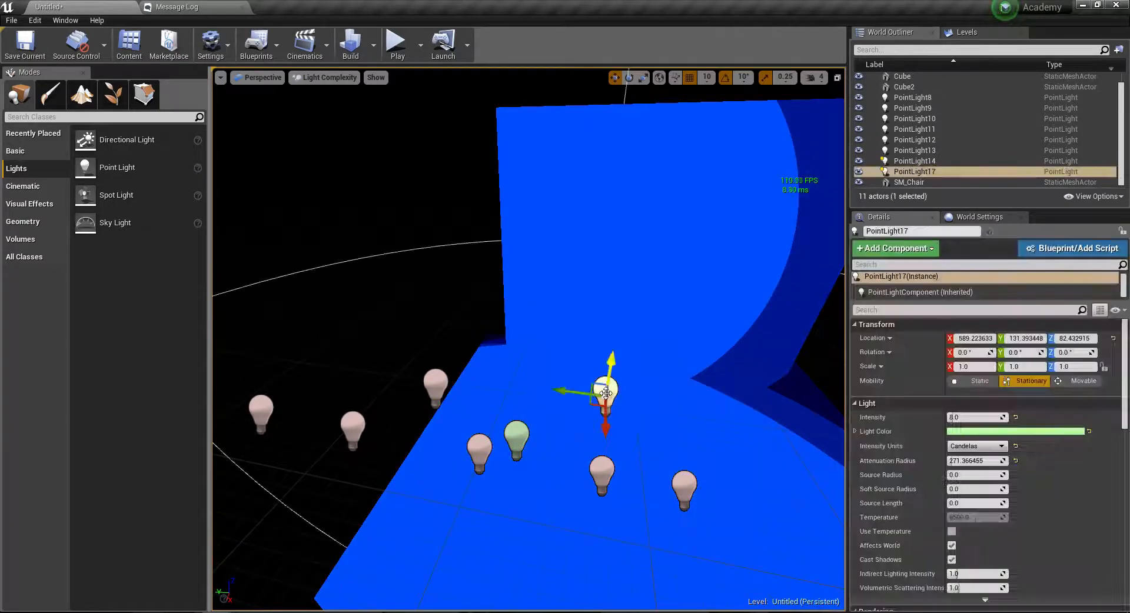
key("Delete")
left_click(517, 437)
key("Delete")
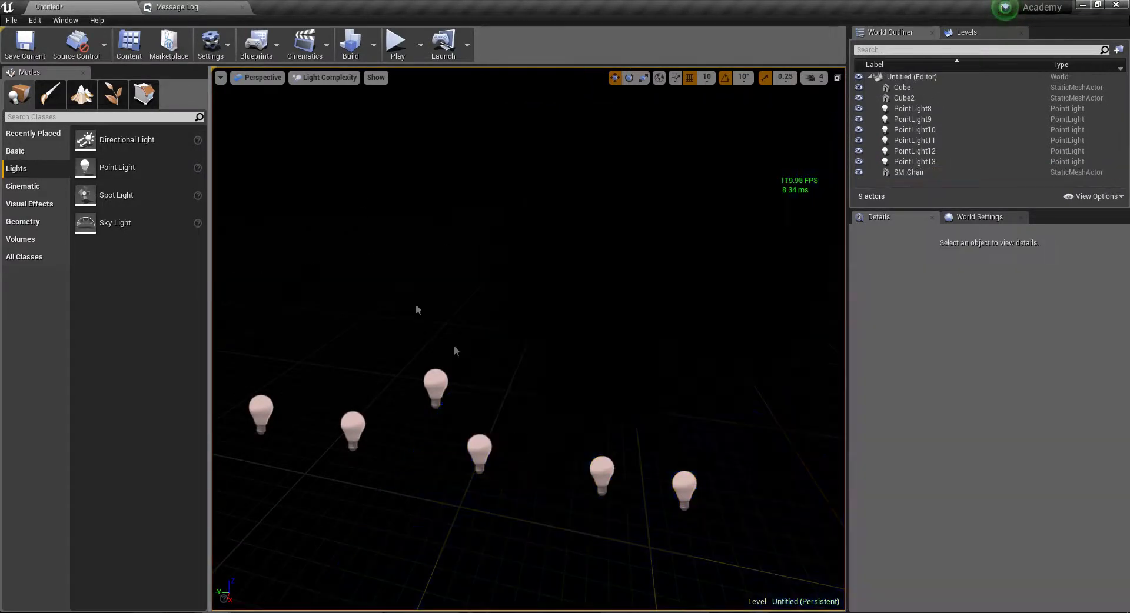
- Switch the viewport to Lit and inspect the chair scene, selecting the raised static point light beside the floor
left_click(324, 77)
left_click(319, 109)
mouse_move(471, 294)
right_mouse_down()
mouse_move(448, 306)
mouse_move(471, 294)
right_mouse_up()
left_click(500, 272)
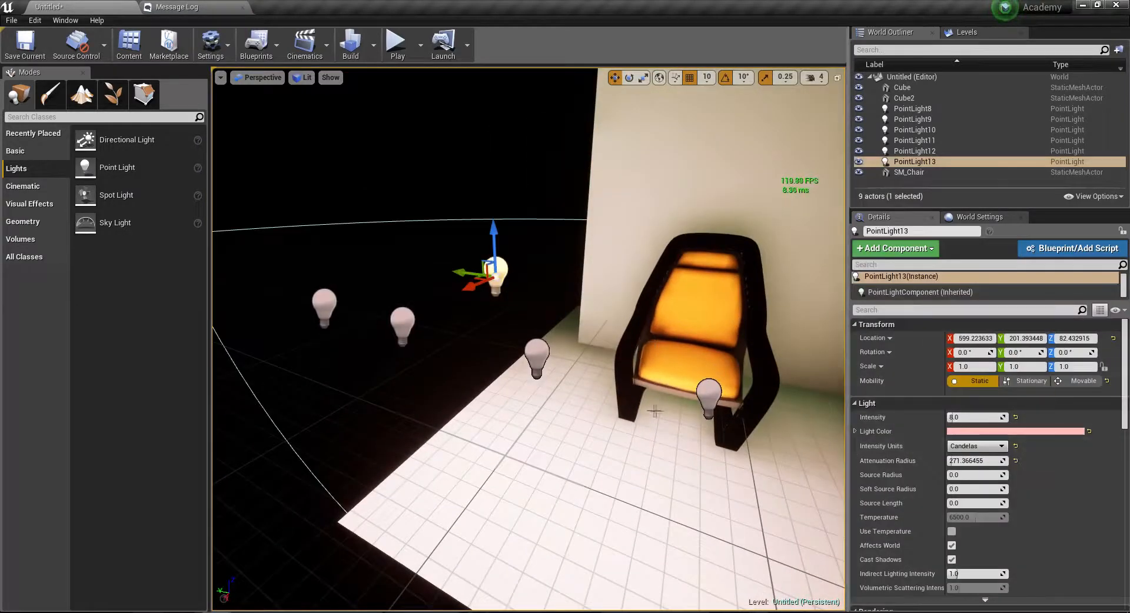
right_click_drag(653, 410, 724, 410)
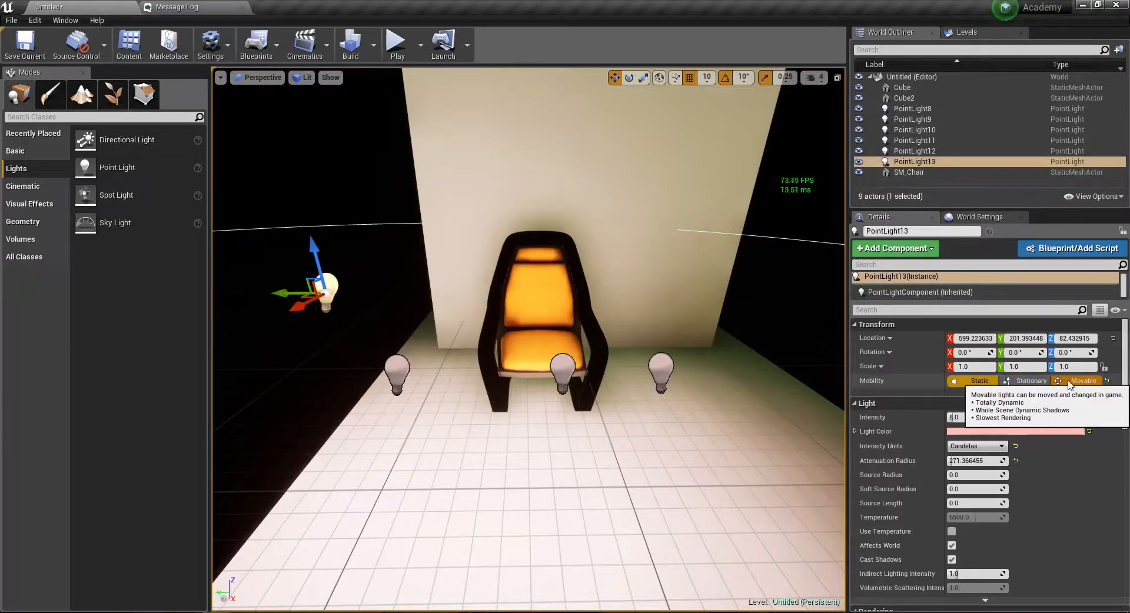
mouse_move(431, 366)
right_mouse_down()
mouse_move(535, 391)
mouse_move(430, 365)
right_mouse_up()
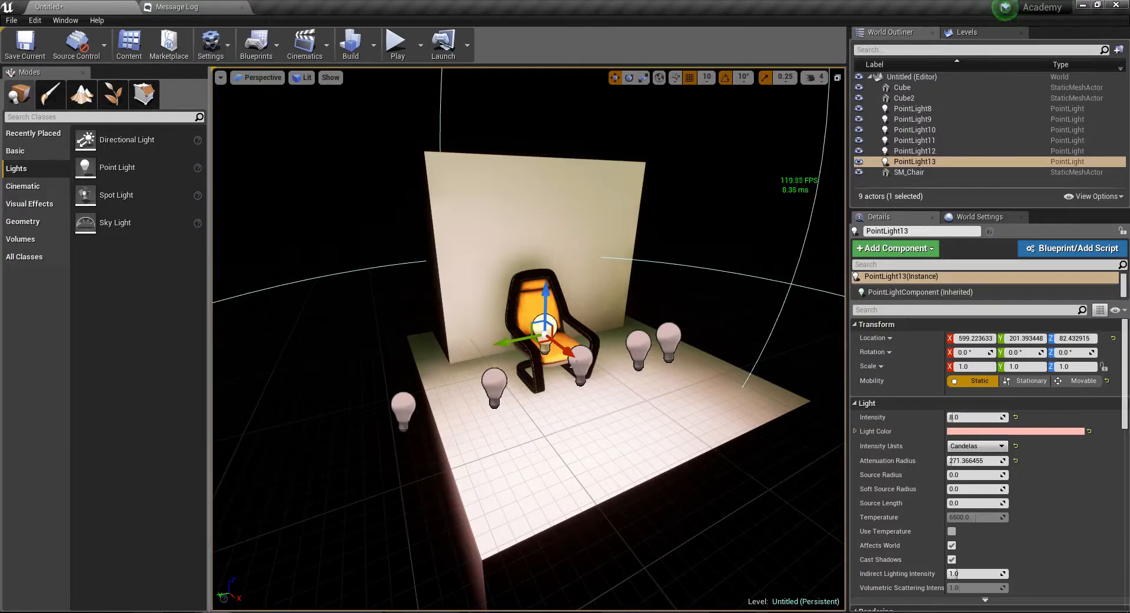
- Delete the six remaining pink static point lights from the level
key("Delete")
left_click(580, 360)
key("Delete")
left_click(636, 346)
key("Delete")
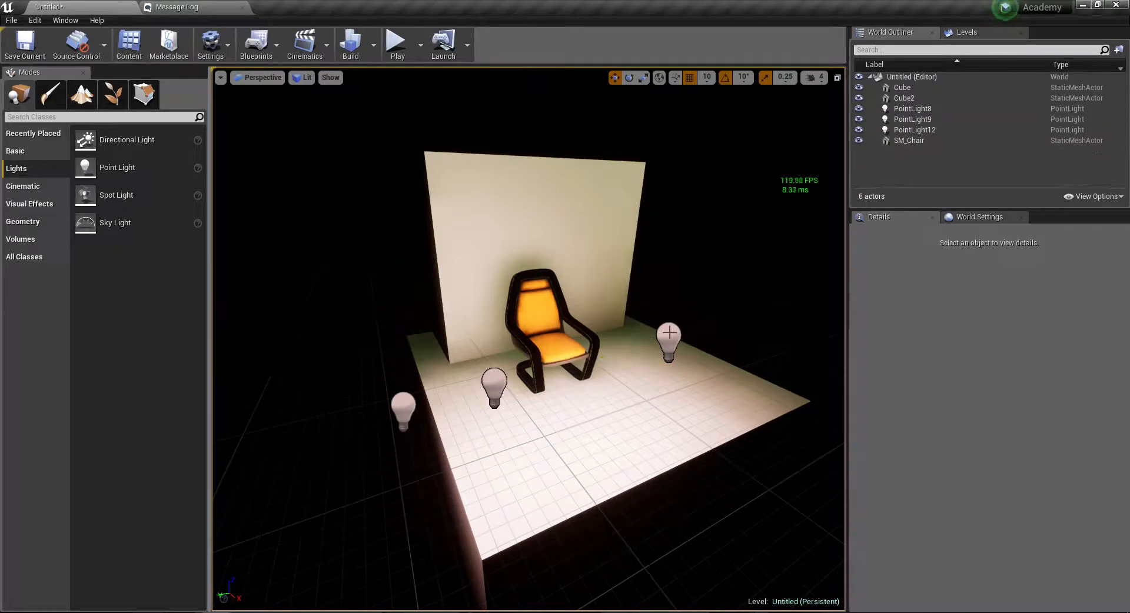
left_click(669, 340)
key("Delete")
left_click(494, 387)
key("Delete")
left_click(404, 408)
key("Delete")
- Examine the baked lighting on the chair, wall and floor from several angles
right_click_drag(408, 408, 491, 391)
key("w")
key("s")
key("a")
right_click_drag(419, 279, 419, 279)
key("w")
key("s")
key("s")
right_click_drag(492, 311, 544, 323)
key("w")
key("a")
key("s")
key("d")
key("w")
key("d")
key("a")
key("s")
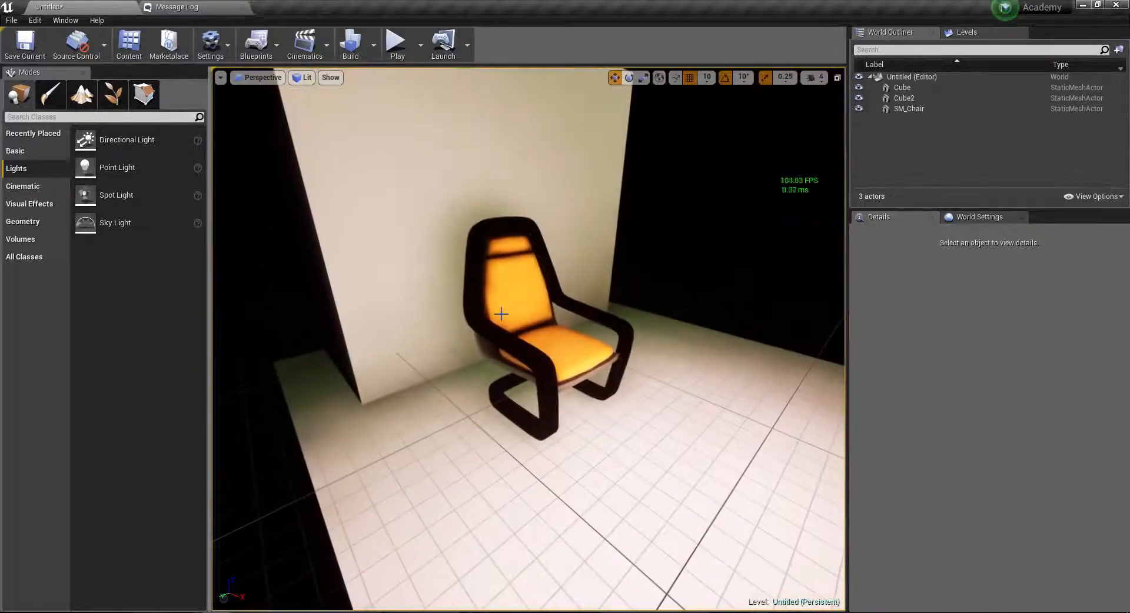
- Build the lighting for the level without lights and close the message log
left_click(350, 53)
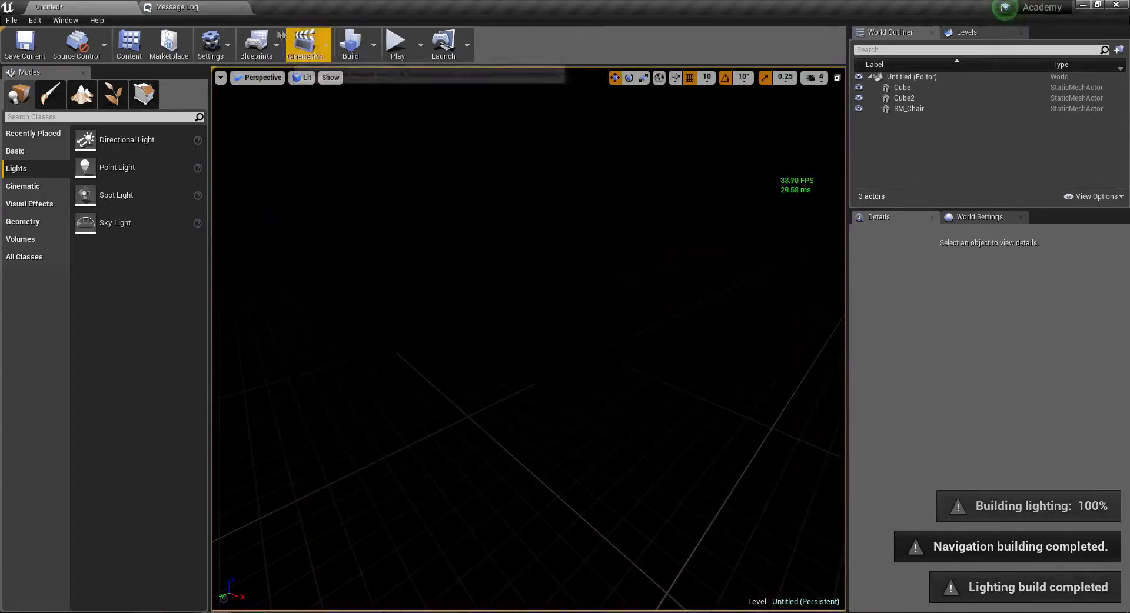
left_click(246, 10)
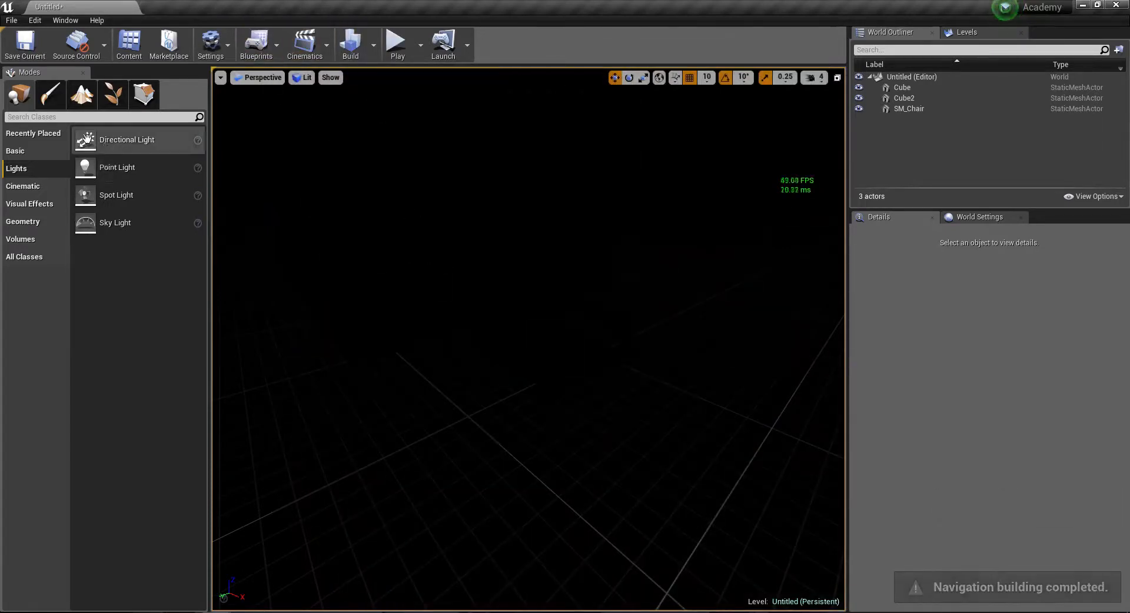
- Place a Directional Light near the chair and rotate it about the Z axis to light the chair and floor
left_click_drag(86, 138, 547, 271)
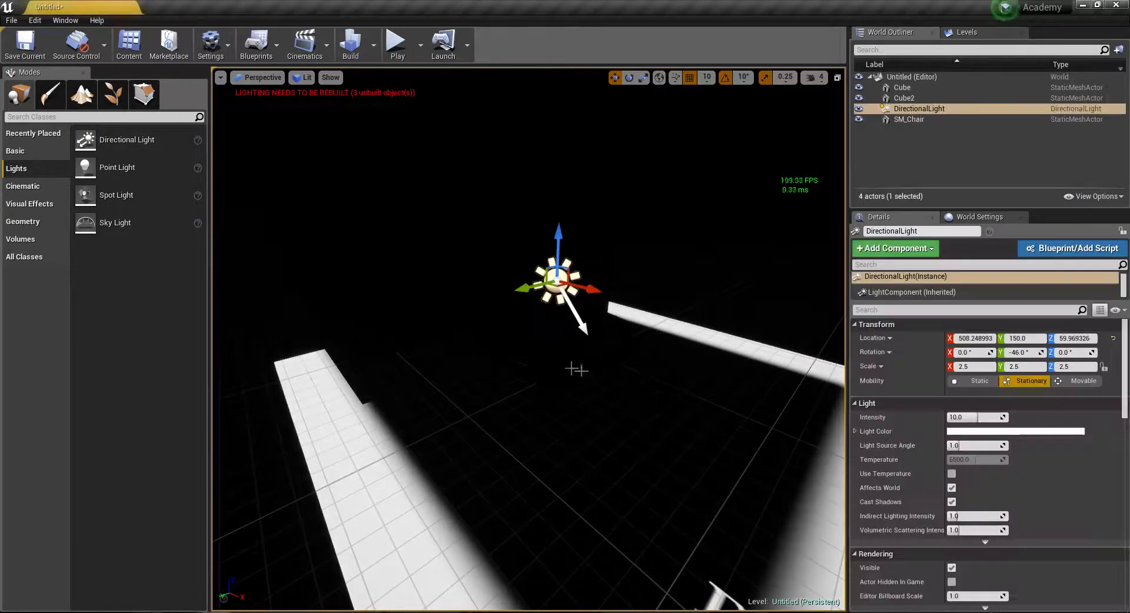
right_click_drag(581, 369, 470, 373)
key("e")
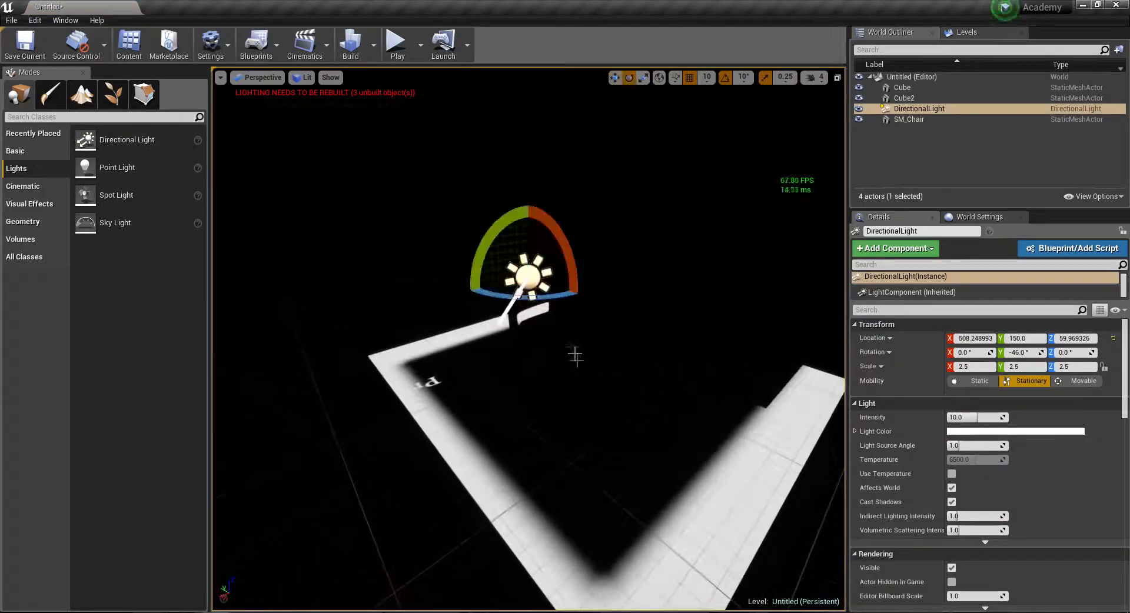
left_click_drag(515, 303, 518, 263)
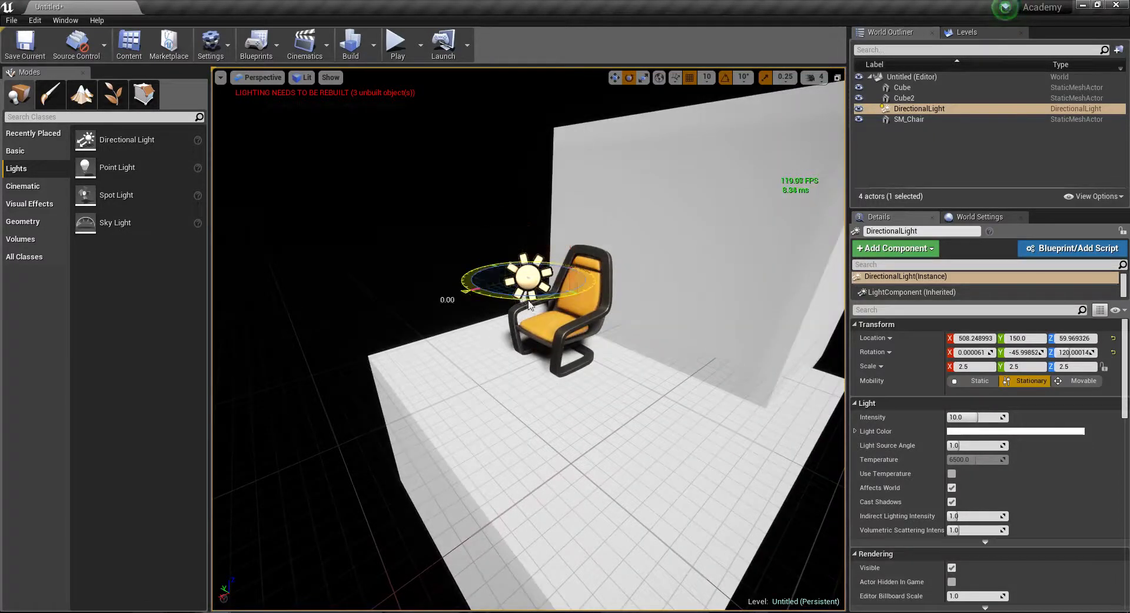
left_click_drag(528, 303, 541, 304)
- Duplicate the chair along the Y axis, placing the copy beside the original at Y 10
left_click(537, 321)
right_click_drag(538, 323, 546, 351)
key("w")
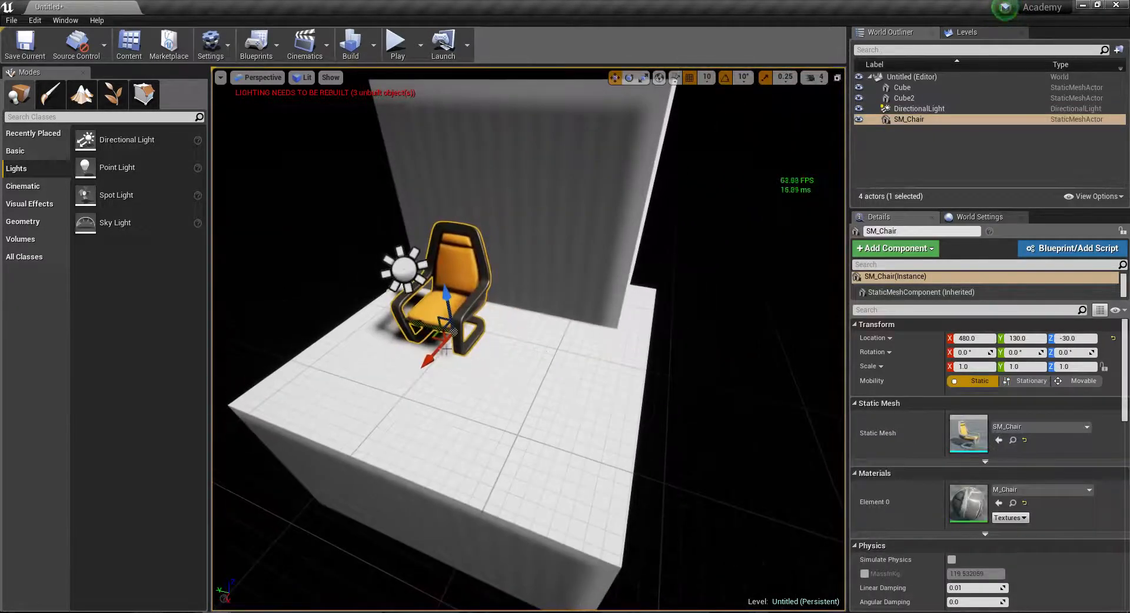
left_click_drag(422, 329, 559, 332, "alt")
scroll(511, 342, "up", 6)
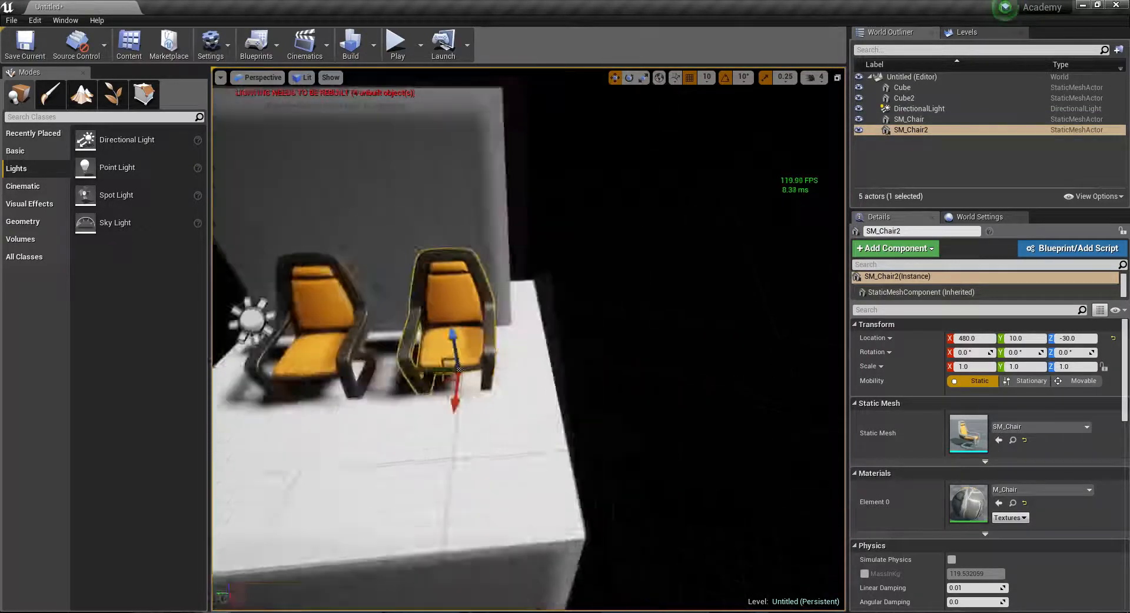
- Duplicate one of the two chairs to place a third chair on the platform
right_click_drag(511, 342, 540, 363)
left_click(544, 356)
left_click_drag(578, 396, 469, 591, "alt")
mouse_move(578, 491)
right_mouse_down()
mouse_move(538, 503)
mouse_move(579, 491)
right_mouse_up()
left_click(522, 354)
right_click_drag(521, 355, 545, 377)
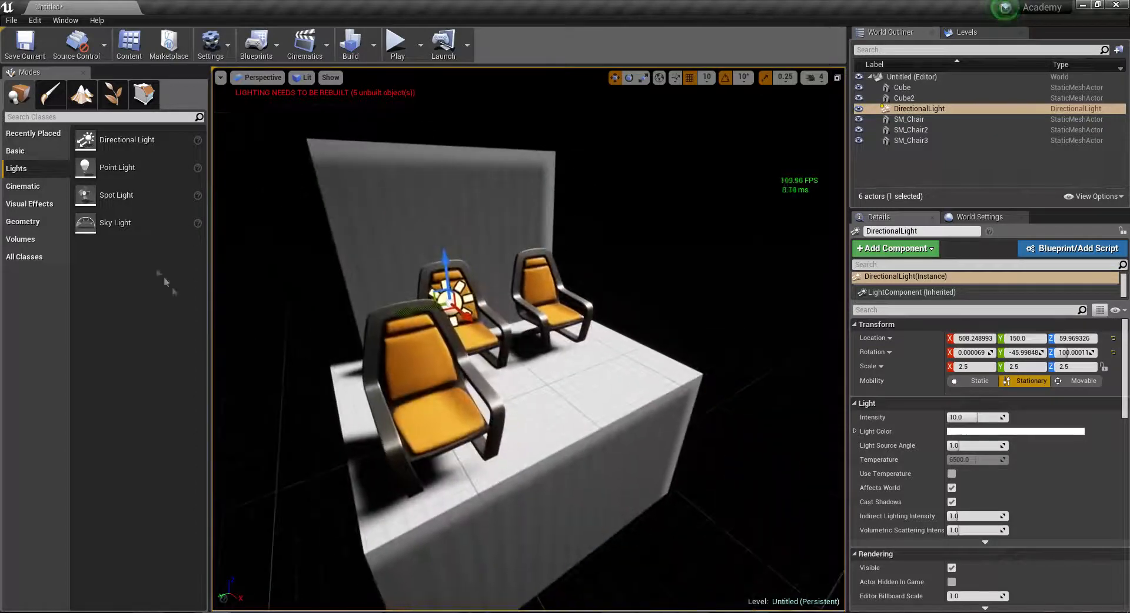
- Place a Sky Light on the platform beside the chairs and raise it to Z 70
left_click_drag(94, 225, 544, 357)
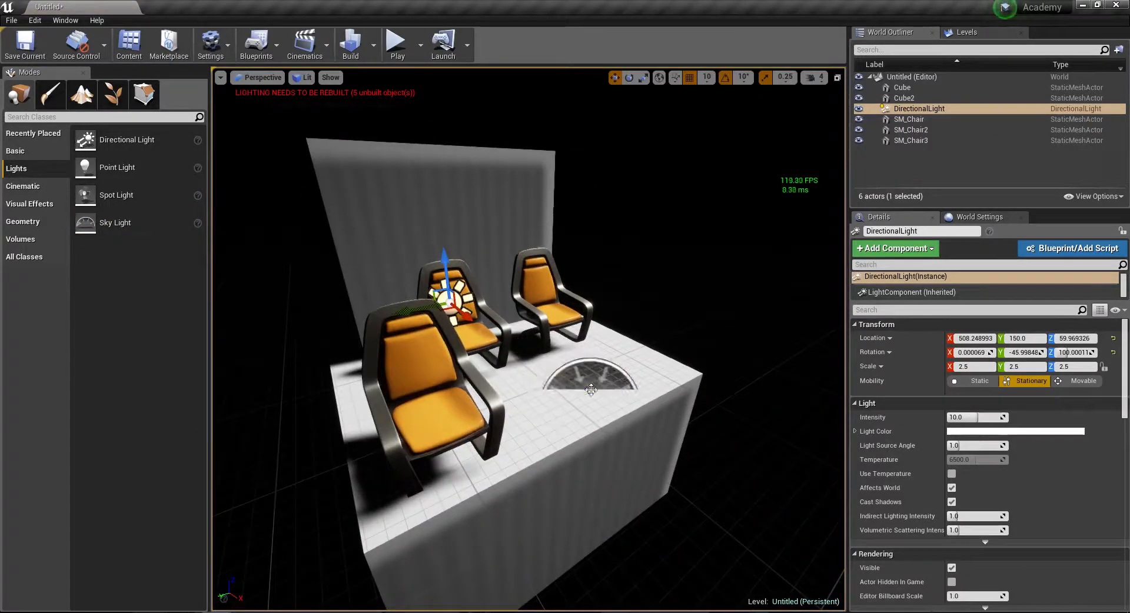
left_click_drag(590, 389, 593, 388)
left_click_drag(621, 213, 628, 241)
- Add Atmospheric Fog to the scene and view the chairs with the sky behind them
left_click(41, 203)
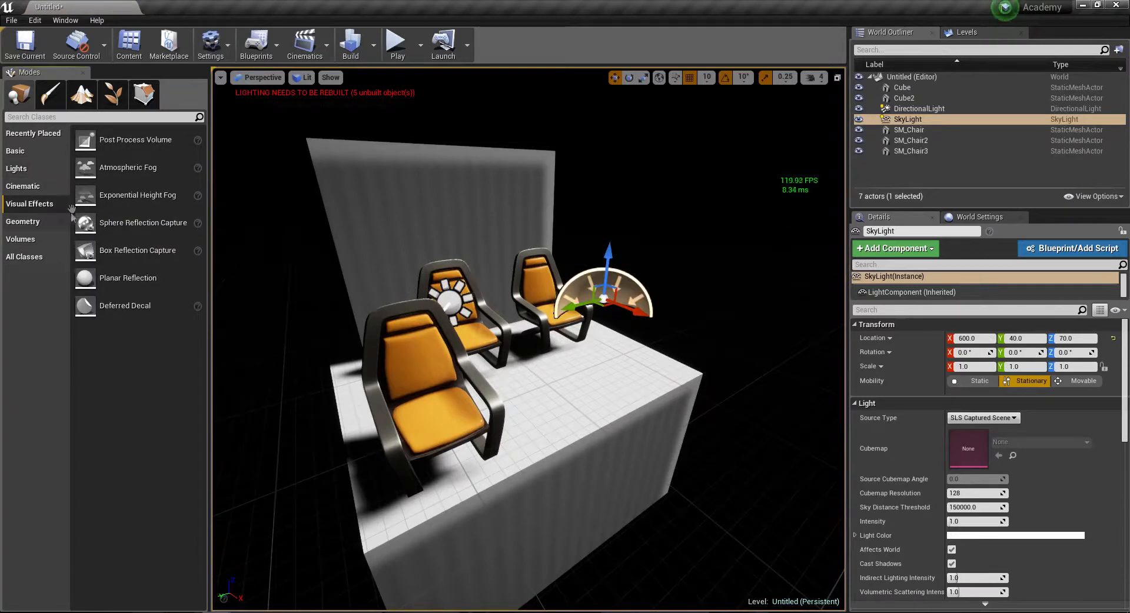
left_click_drag(117, 168, 268, 281)
mouse_move(643, 306)
right_mouse_down()
mouse_move(625, 298)
mouse_move(641, 307)
right_mouse_up()
left_click(633, 305)
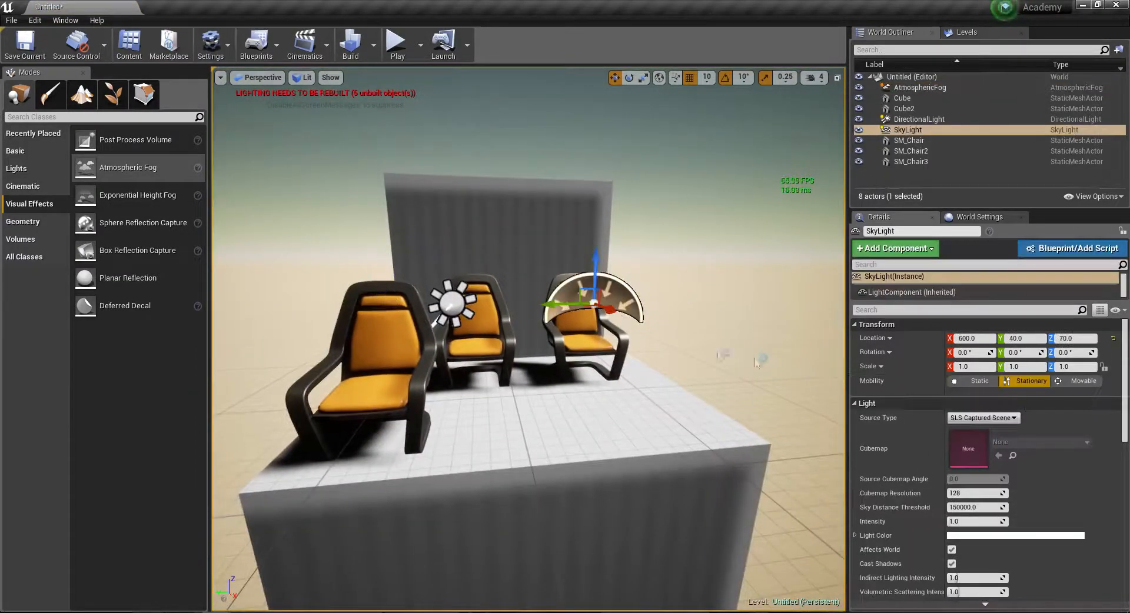
mouse_move(578, 343)
right_mouse_down()
mouse_move(570, 364)
mouse_move(580, 371)
mouse_move(582, 353)
right_mouse_up()
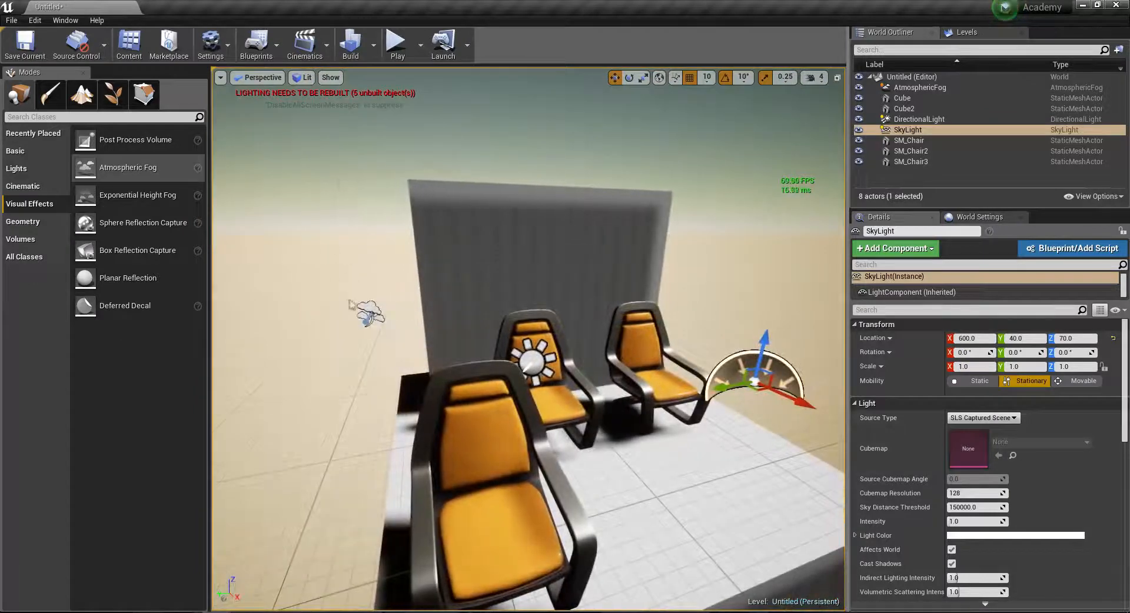
- Delete the Atmospheric Fog and the Sky Light from the scene
left_click(367, 302)
key("Delete")
left_click(763, 364)
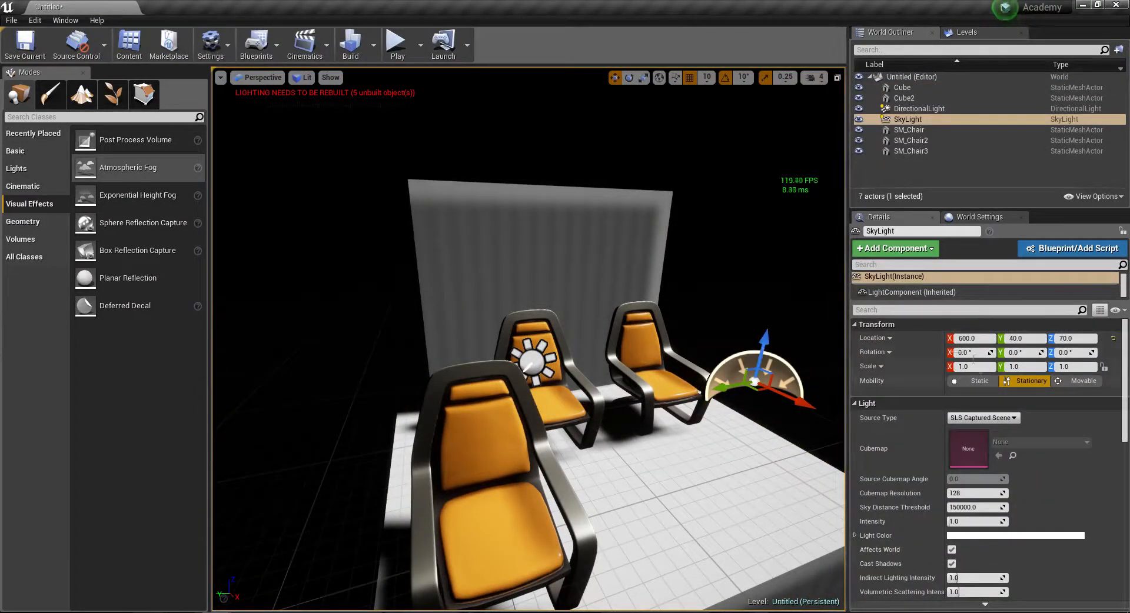
scroll(1019, 485, "down", 2)
scroll(1018, 485, "up", 2)
key("Delete")
- Move the directional light in front of the chairs to about X 578, Y 50
left_click(533, 360)
key("f")
right_click_drag(532, 360, 603, 368)
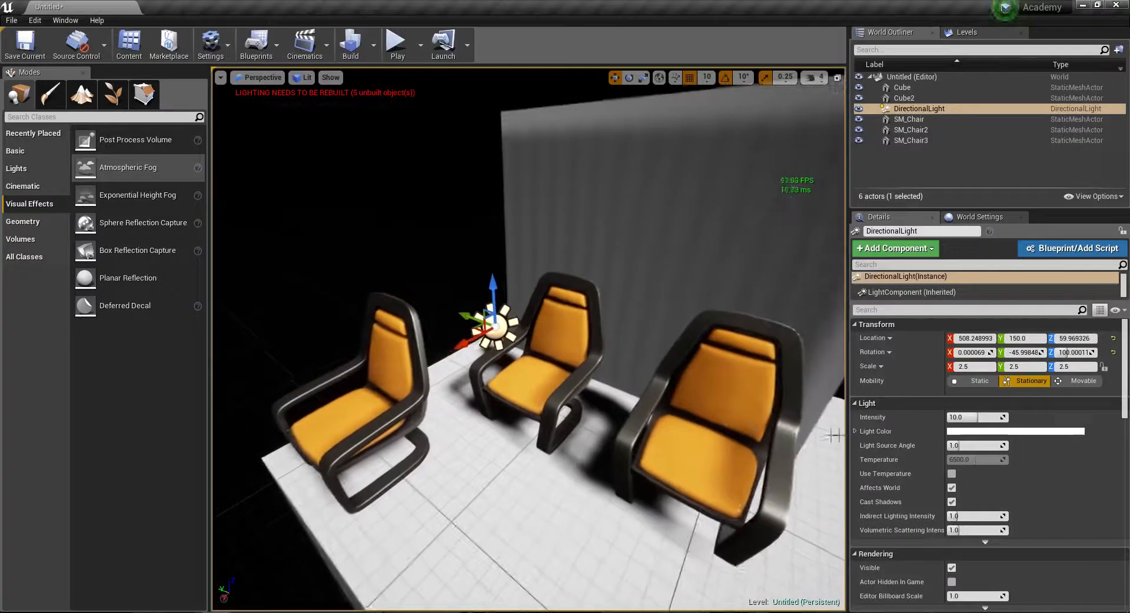
mouse_move(445, 361)
right_mouse_down()
mouse_move(477, 374)
mouse_move(453, 377)
right_mouse_up()
left_click_drag(495, 337, 668, 425)
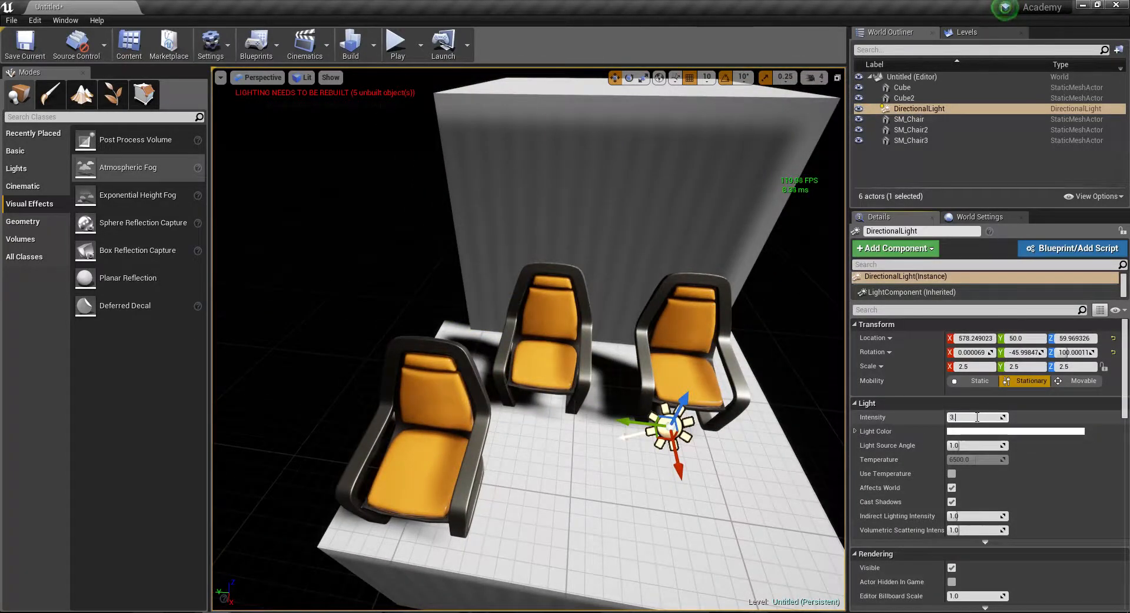
- Set the directional light's intensity to 3.1415 and view the chairs from the side
type("15")
key("Return")
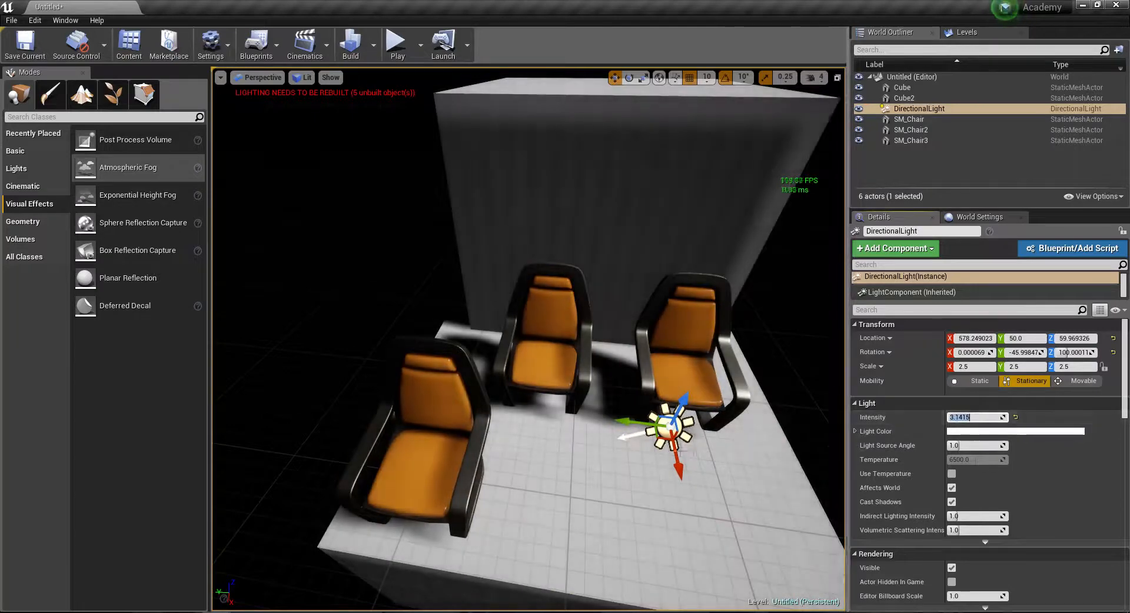
right_click_drag(747, 376, 823, 347)
right_click_drag(623, 412, 622, 467)
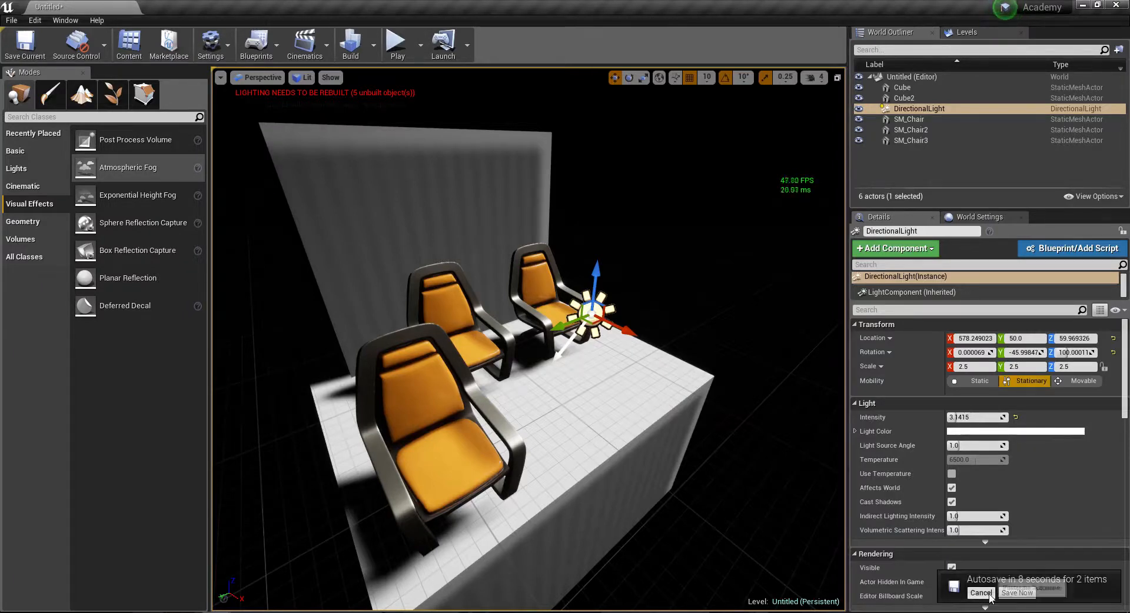
- Postpone the autosave and rotate the directional light about the Z axis to 100°
left_click(990, 596)
right_click_drag(661, 442, 640, 421)
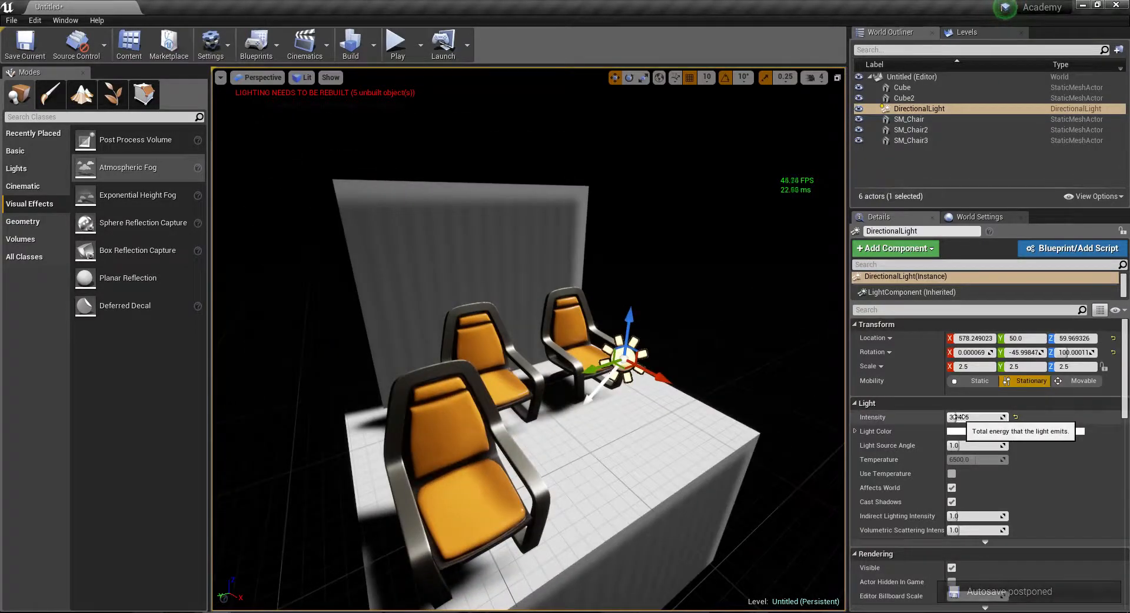
right_click_drag(546, 380, 476, 420)
key("e")
left_click_drag(562, 353, 613, 354)
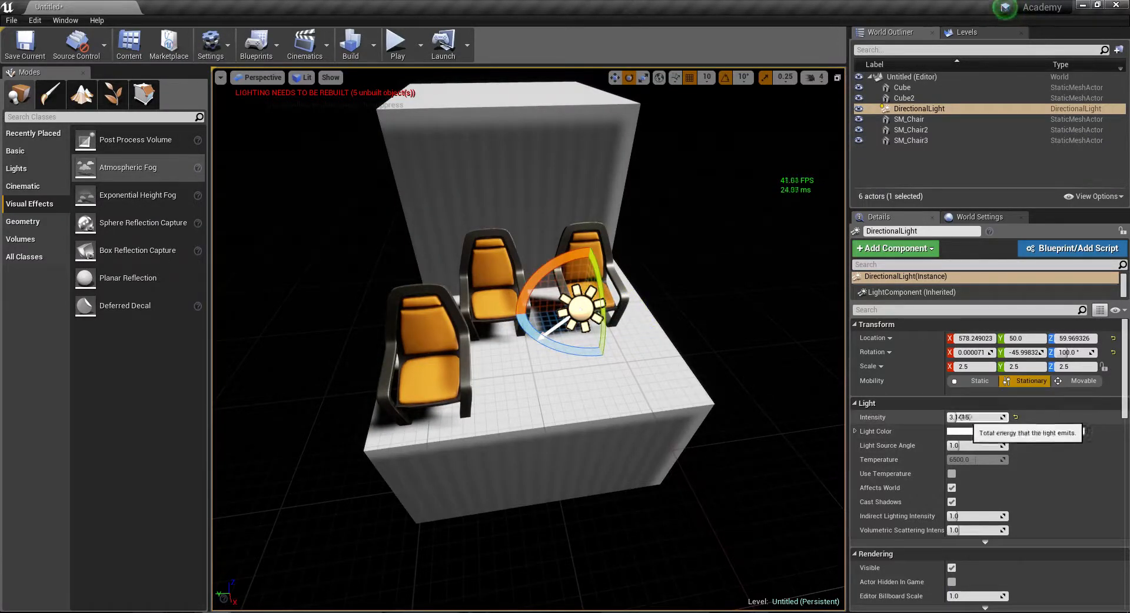
- Switch the viewport to the Lighting Only view mode and look at the shaded chairs up close
right_click_drag(604, 453, 596, 456)
left_click(303, 77)
left_click(321, 149)
right_click_drag(321, 148, 330, 171)
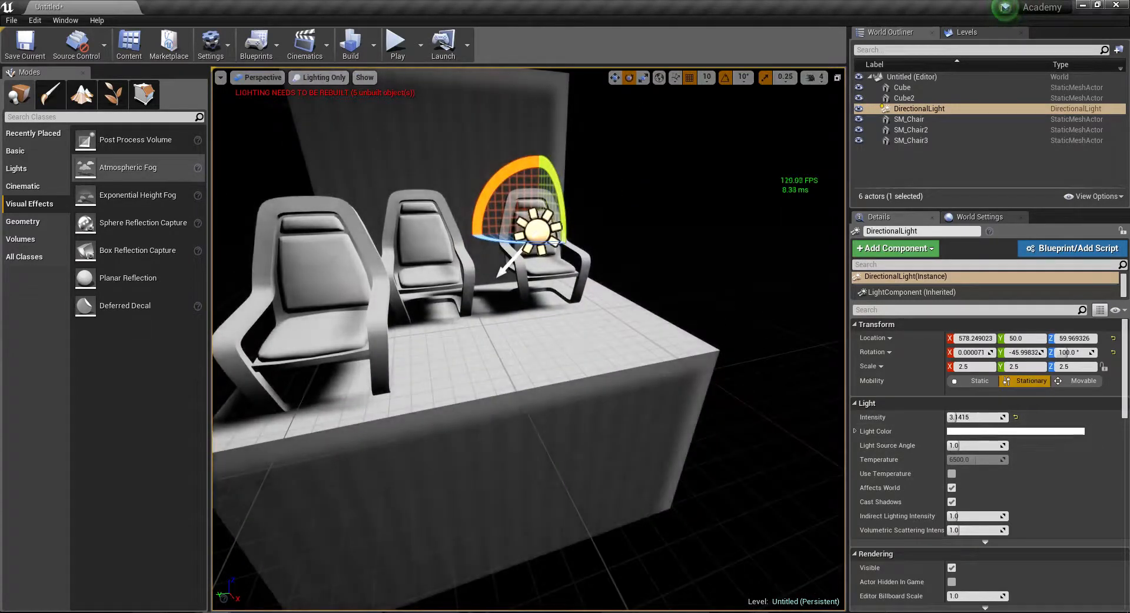
- Try a different intensity on the directional light, undo it and return to the move tool
left_click_drag(967, 417, 991, 417)
right_click_drag(458, 330, 512, 329)
key("ctrl+z")
key("w")
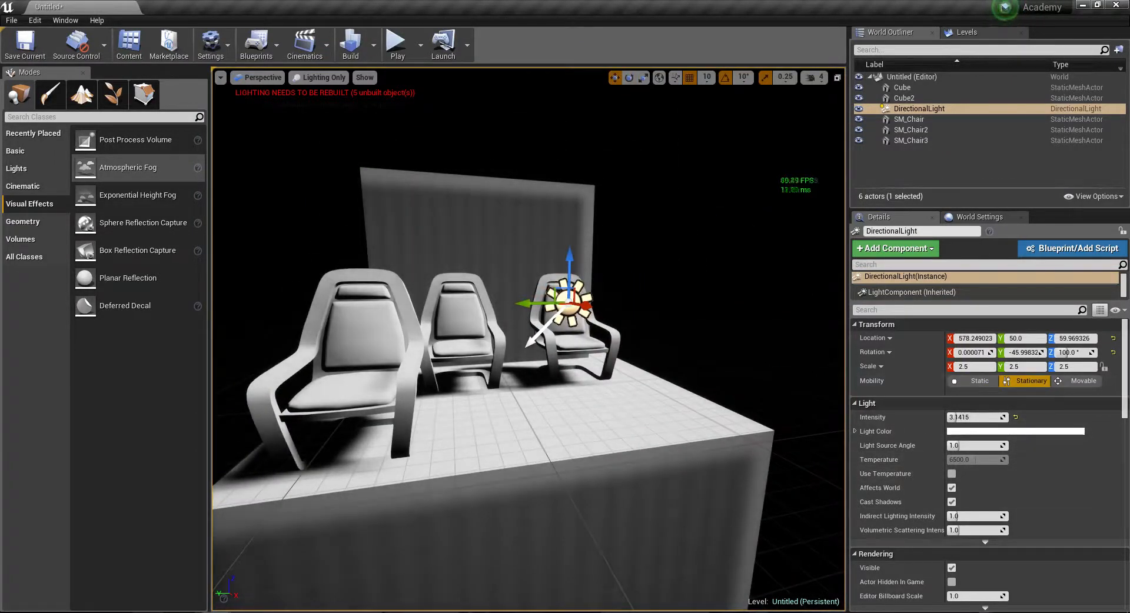
- Try Use Temperature with different temperatures on the directional light, reset the value to 6500 and turn the option off
left_click(952, 473)
left_click_drag(970, 461, 1018, 460)
left_click(1015, 459)
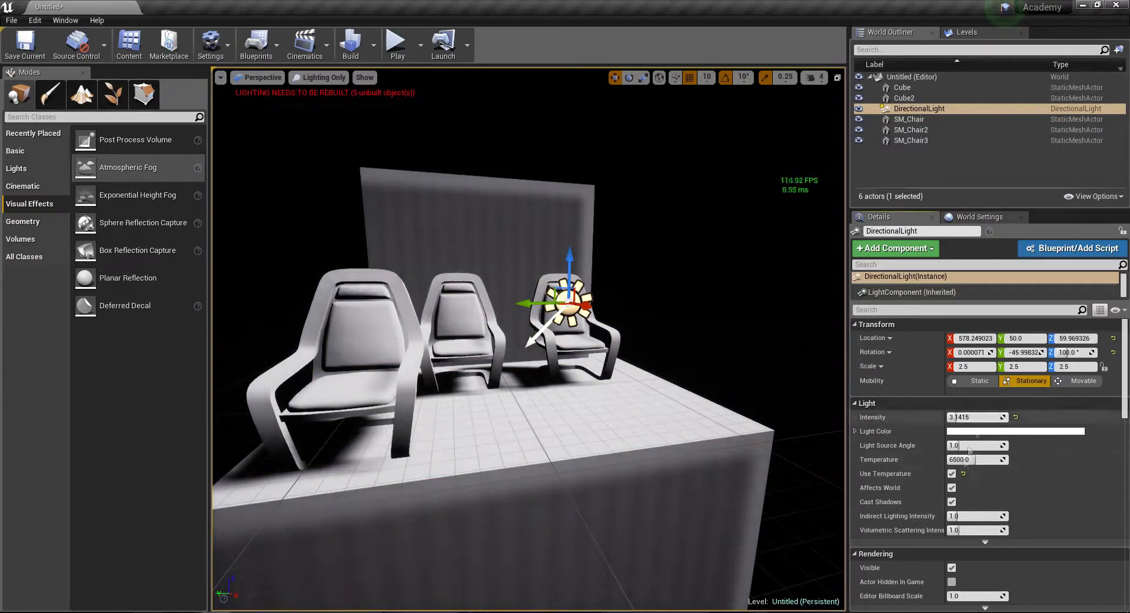
left_click(953, 476)
mouse_move(608, 449)
right_mouse_down()
mouse_move(612, 488)
mouse_move(610, 462)
right_mouse_up()
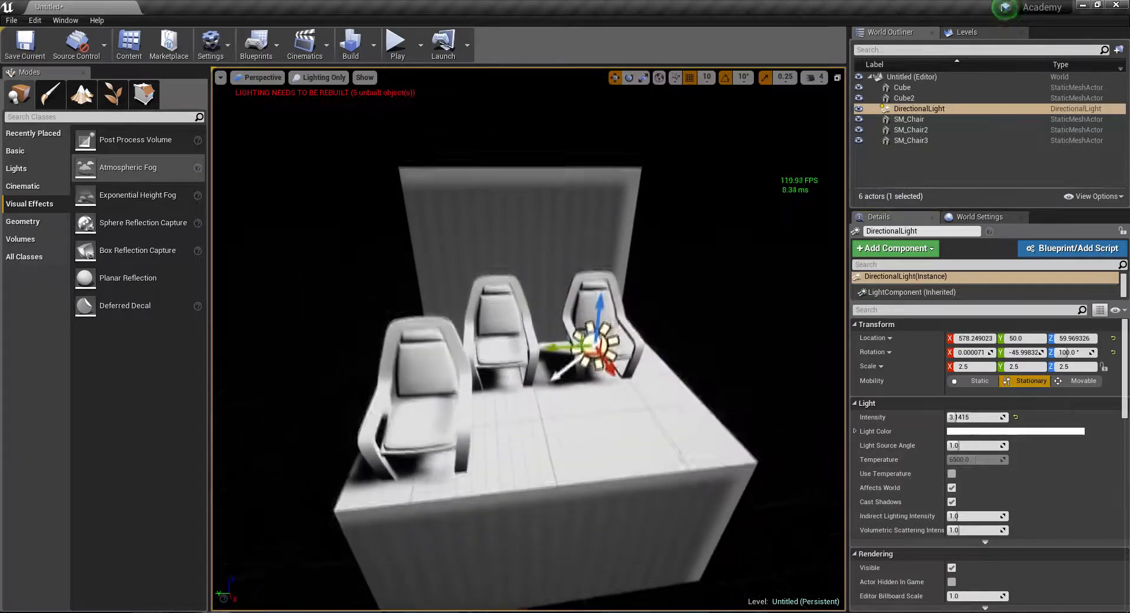
scroll(608, 449, "up", 3)
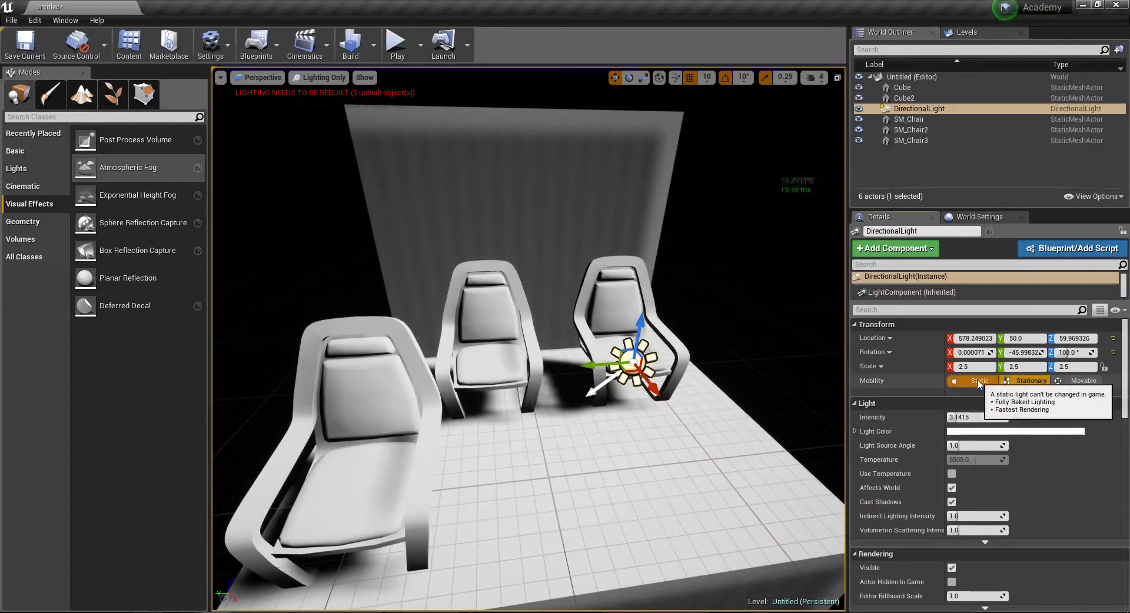
- Switch to the Light Complexity view mode and duplicate the directional light along the Y axis until there are five
left_click(314, 78)
mouse_move(400, 205)
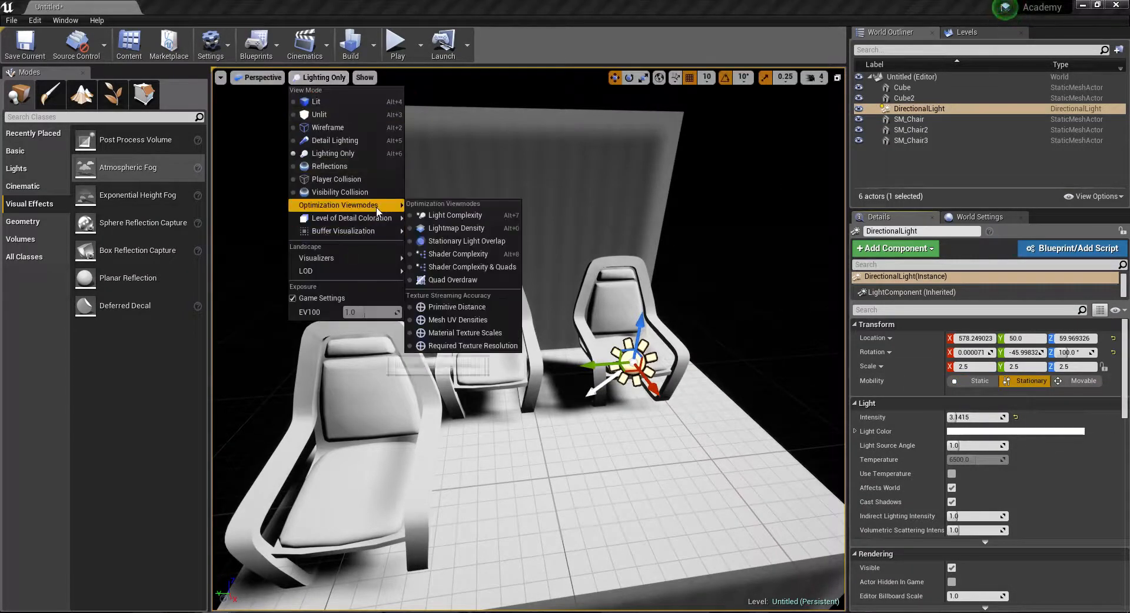
left_click(441, 218)
key("s")
right_click_drag(564, 306, 565, 330)
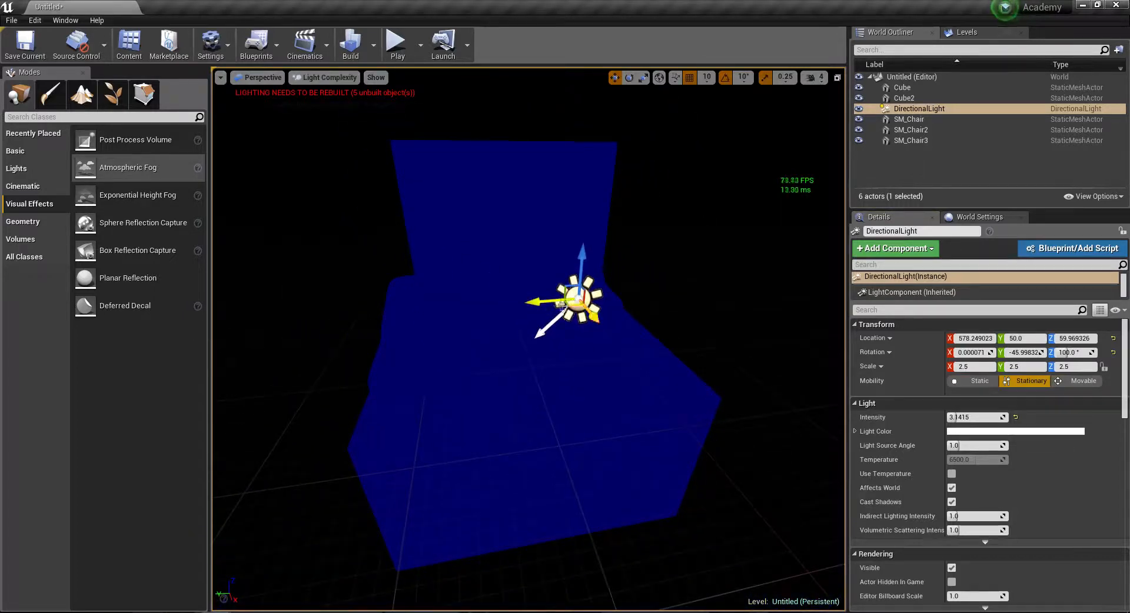
left_click_drag(565, 306, 326, 318, "alt")
right_click_drag(340, 318, 287, 290)
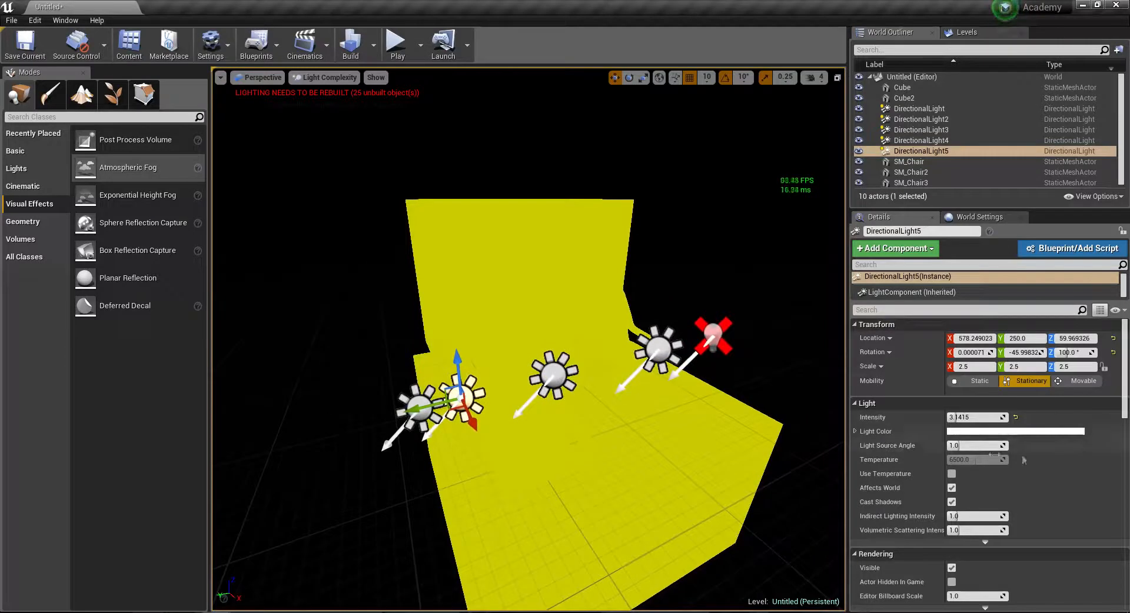
- Delete four of the five directional lights, keeping only the one farthest along the Y axis
left_click(664, 346)
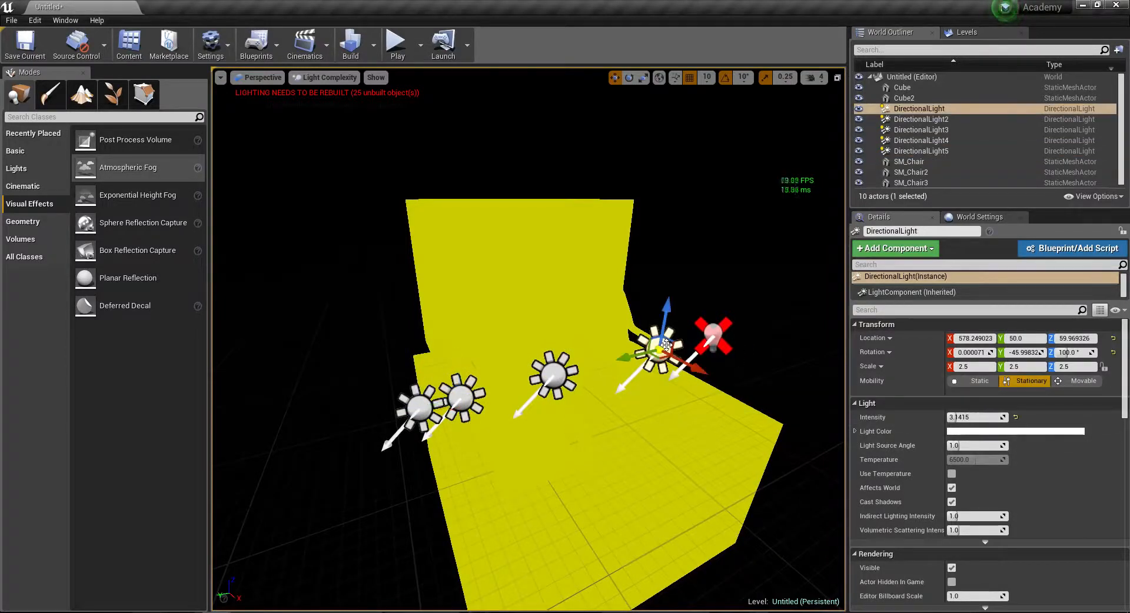
key("Delete")
left_click(712, 338)
key("Delete")
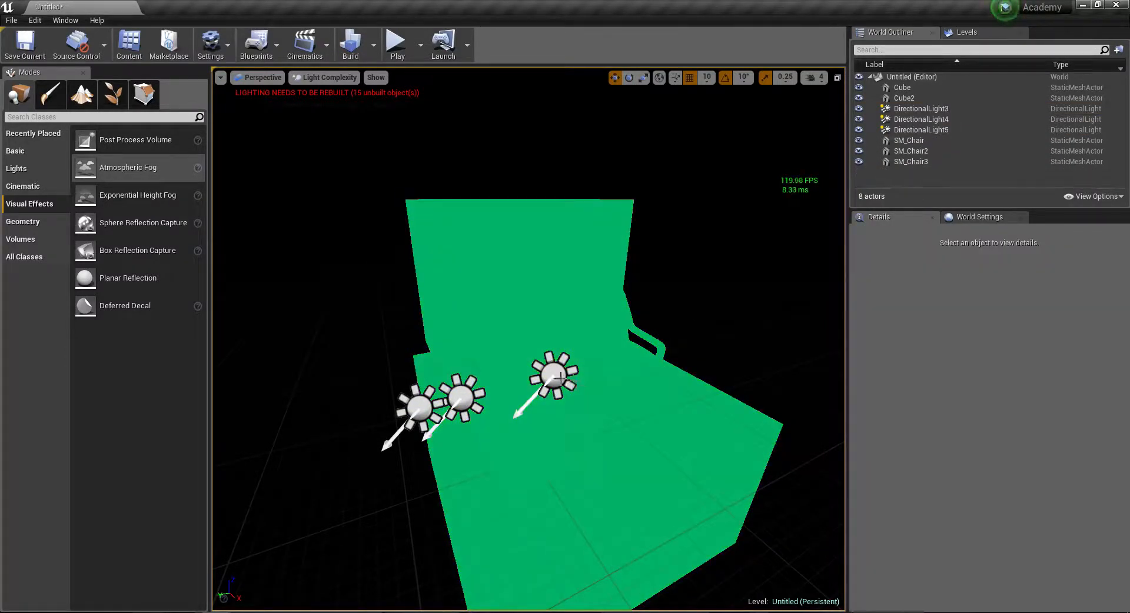
left_click(561, 378)
key("Delete")
left_click(461, 397)
key("Delete")
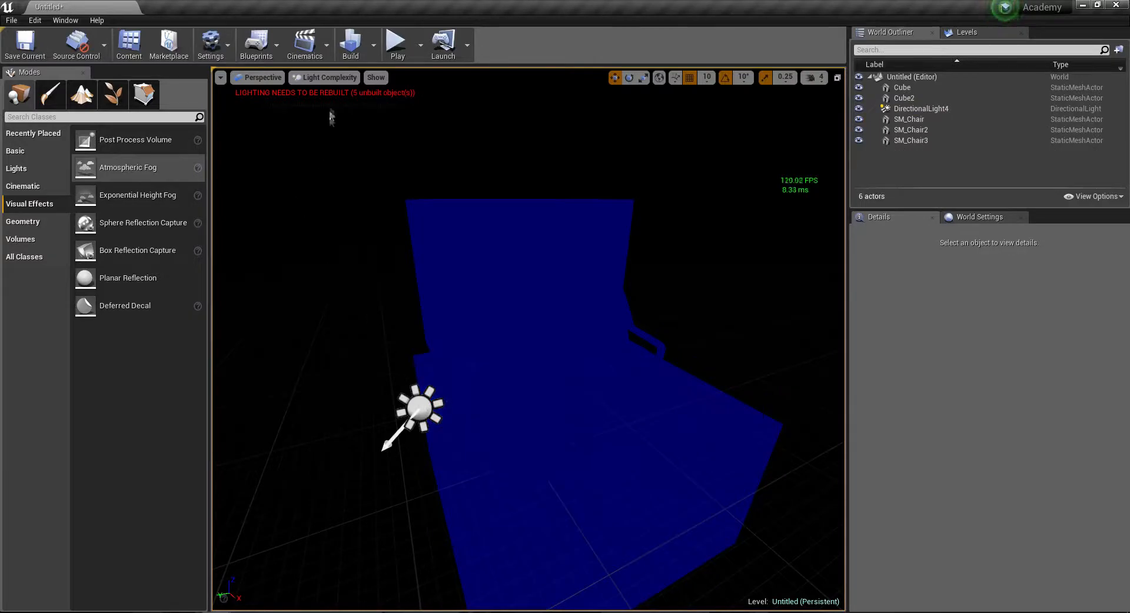
- Return the viewport from Light Complexity to the Lighting Only view mode
left_click(324, 77)
left_click(313, 154)
mouse_move(404, 353)
right_mouse_down()
mouse_move(407, 374)
mouse_move(434, 360)
mouse_move(412, 358)
right_mouse_up()
- Move the remaining directional light along the Y axis to Y 40, next to the chairs
left_click(390, 350)
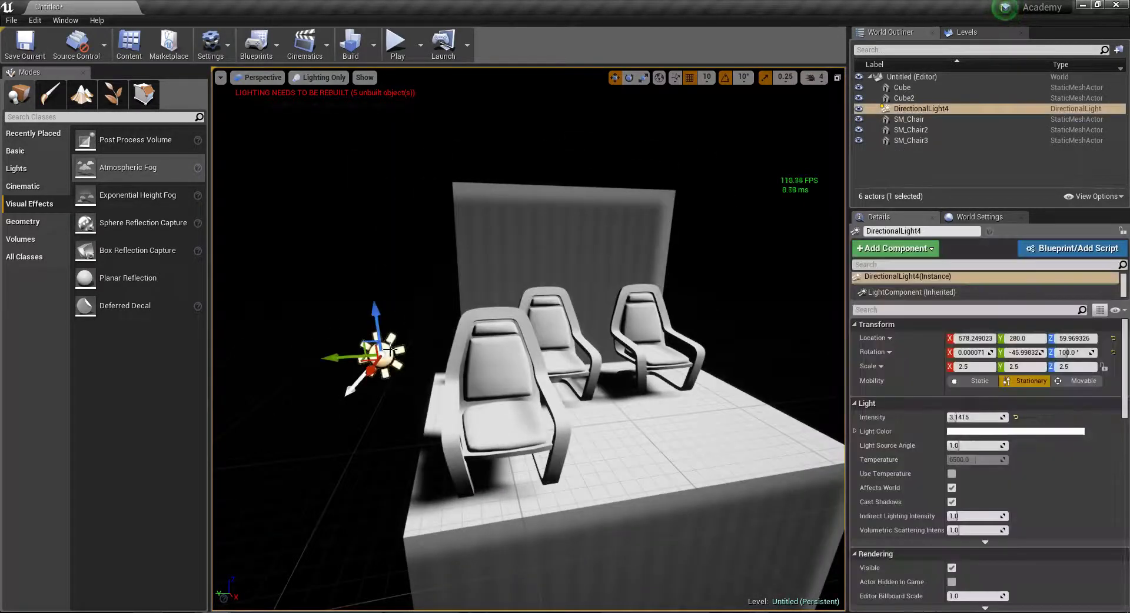
left_click_drag(345, 360, 646, 340)
right_click_drag(646, 340, 635, 466)
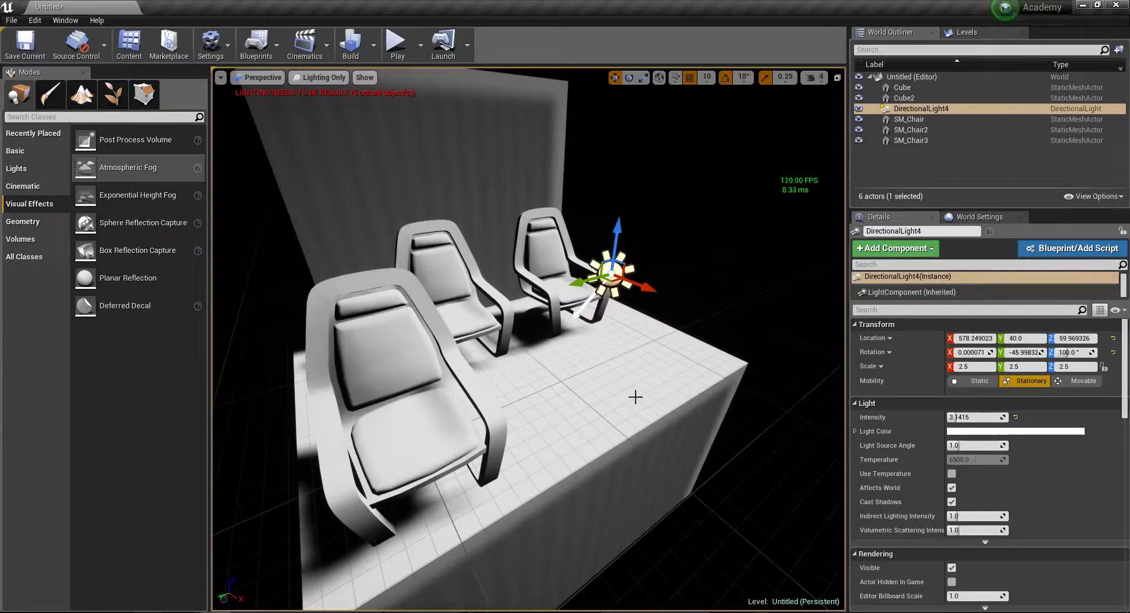
mouse_move(585, 379)
right_mouse_down()
mouse_move(612, 377)
mouse_move(547, 371)
mouse_move(584, 380)
right_mouse_up()
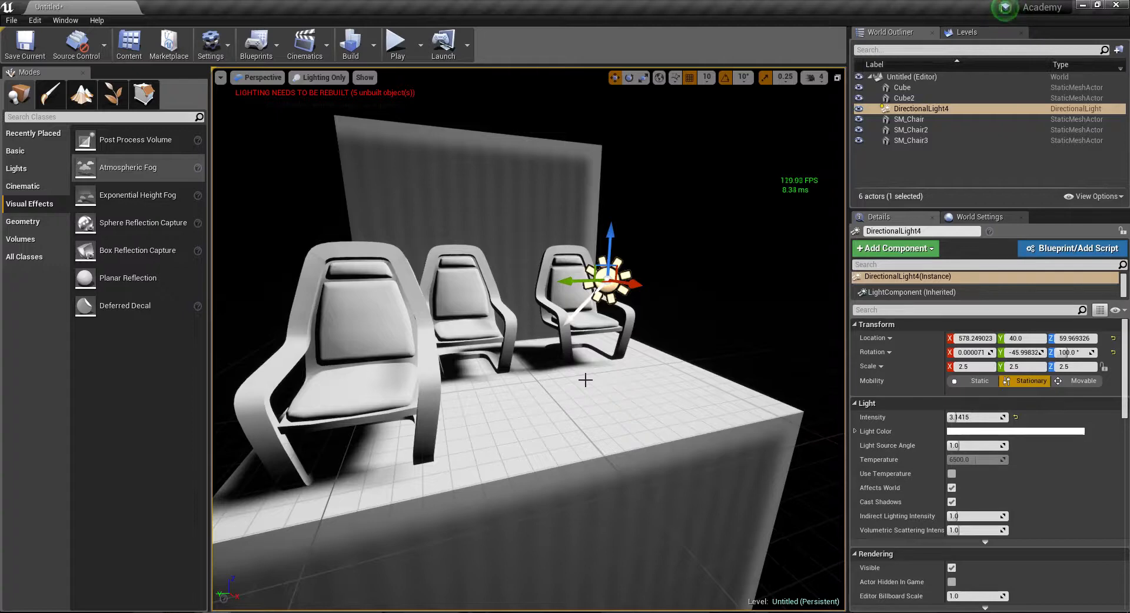
right_click_drag(611, 391, 612, 407)
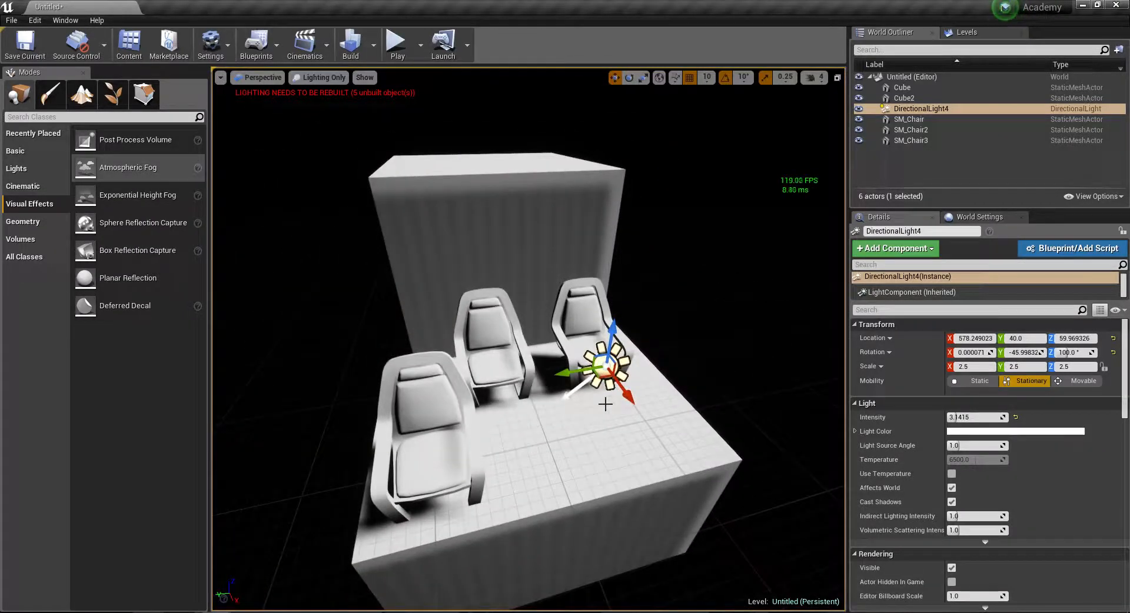